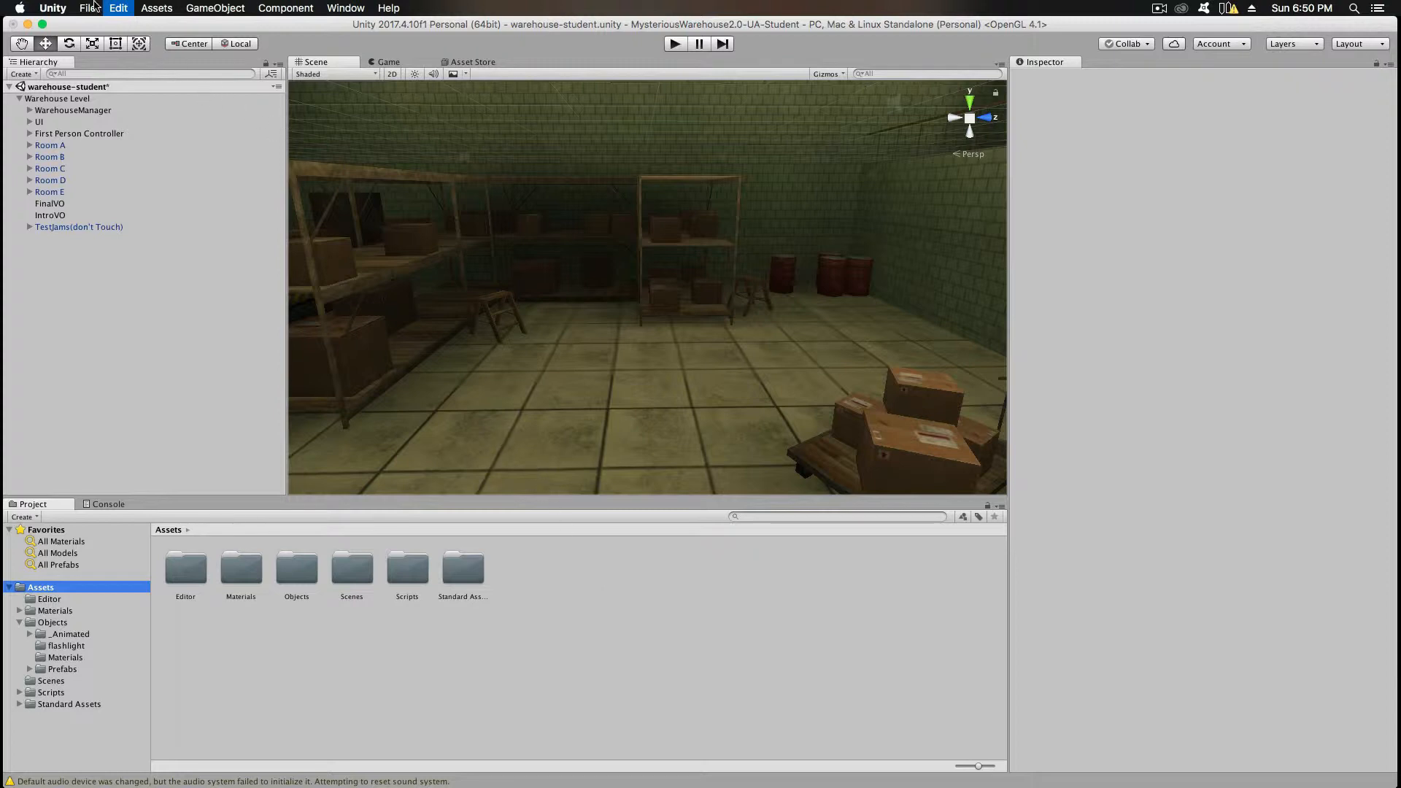
Step: Add a 3D cube object to the warehouse scene and bring it fully into view
left_click(219, 10)
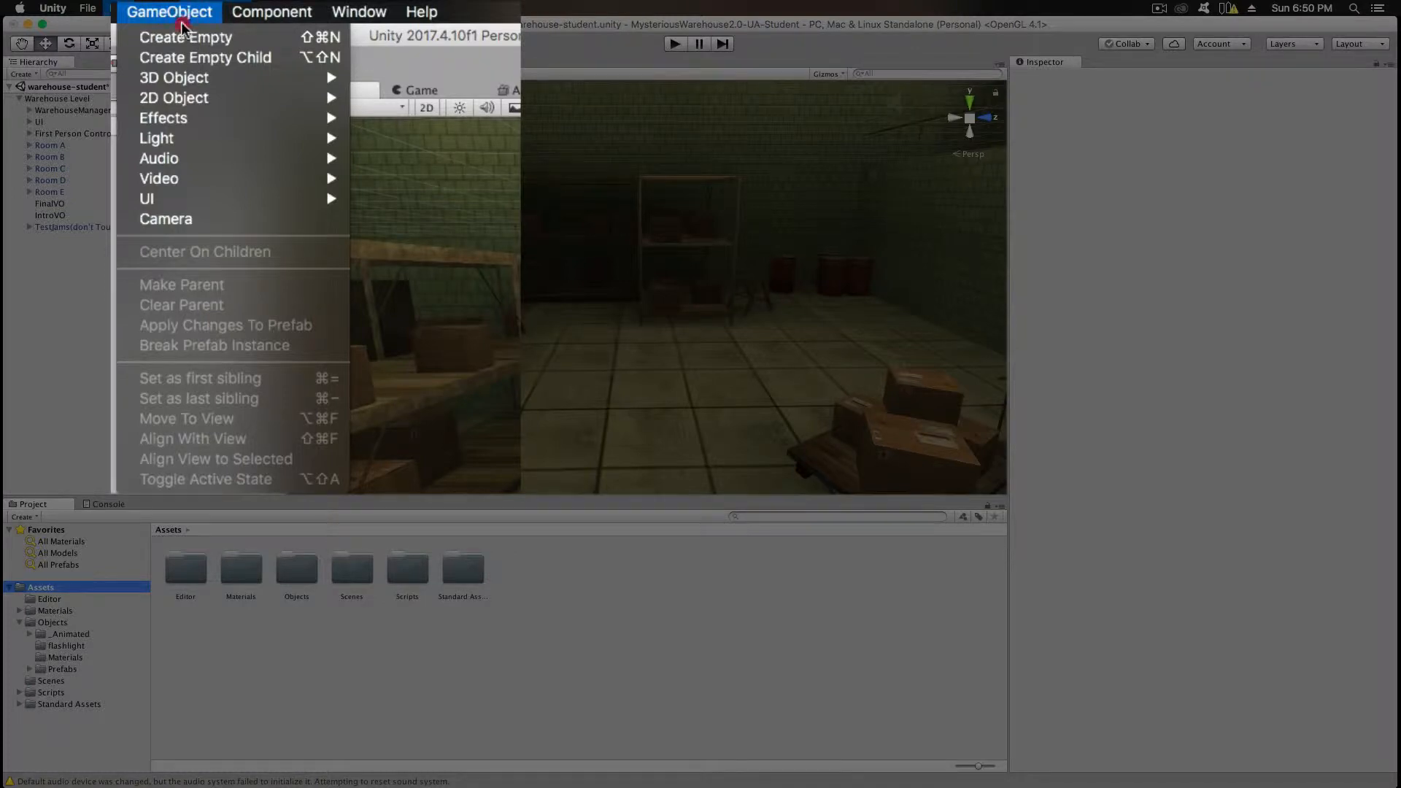
mouse_move(193, 78)
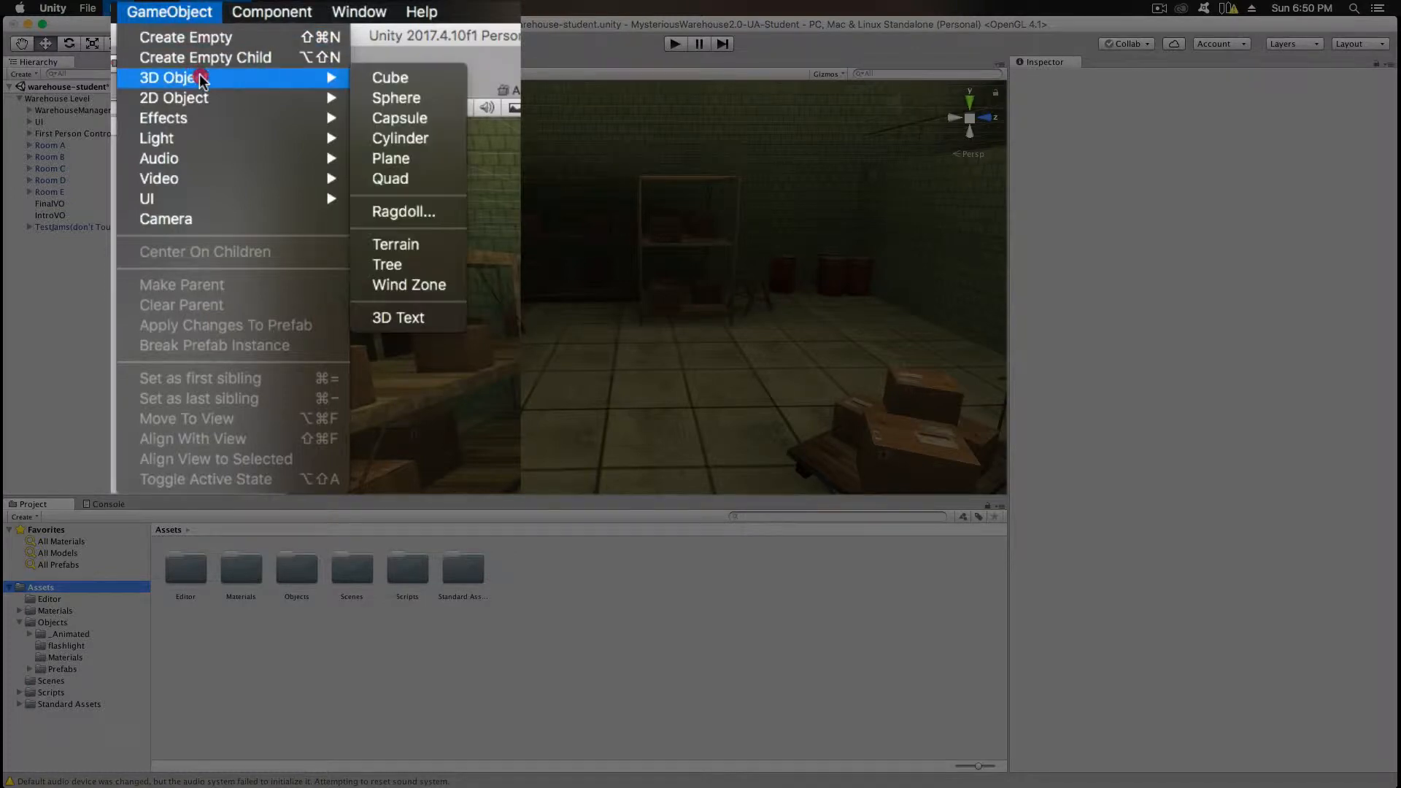
left_click(379, 77)
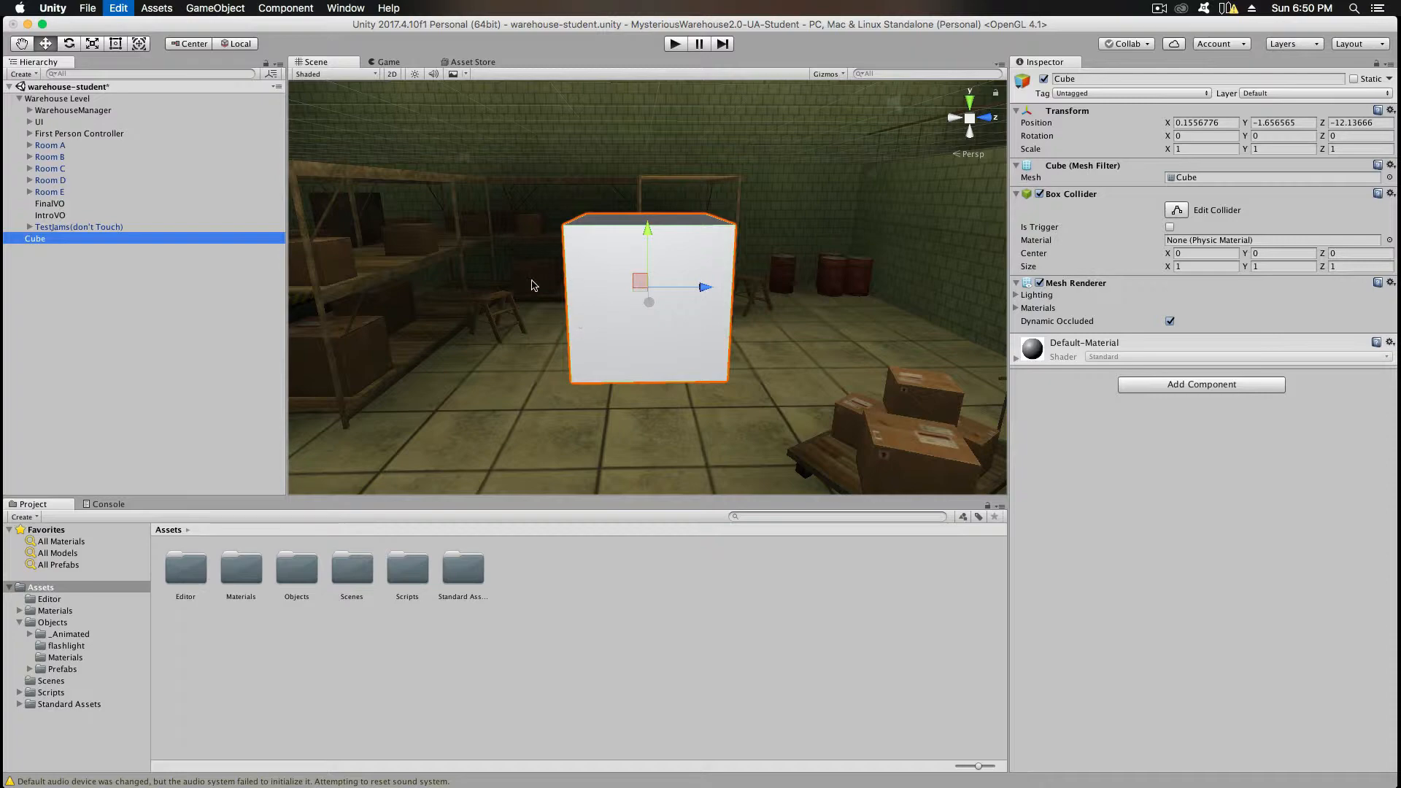
right_click_drag(518, 290, 549, 286)
key("s")
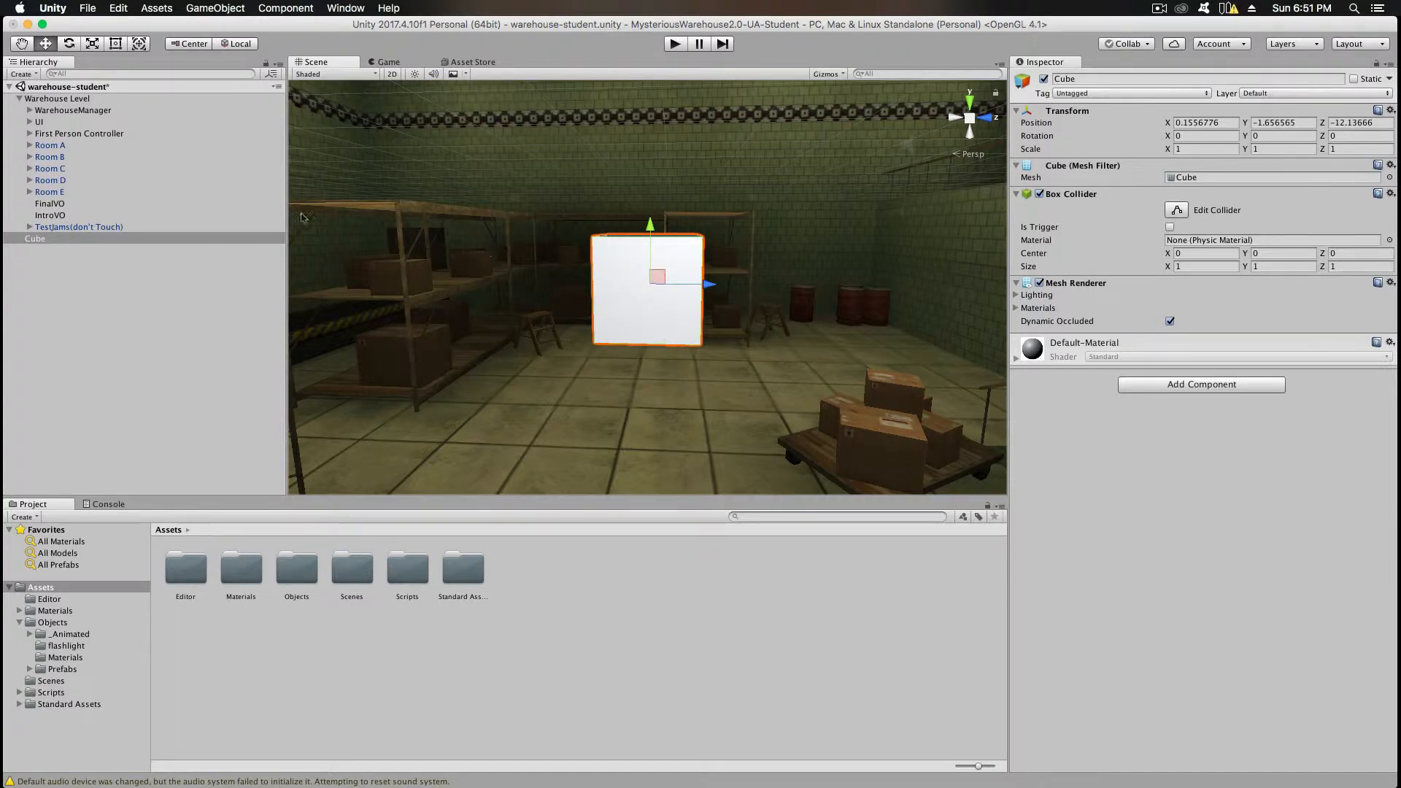
Step: Examine the Main Camera object's components inside the First Person Controller, including its Audio Listener
left_click(54, 133)
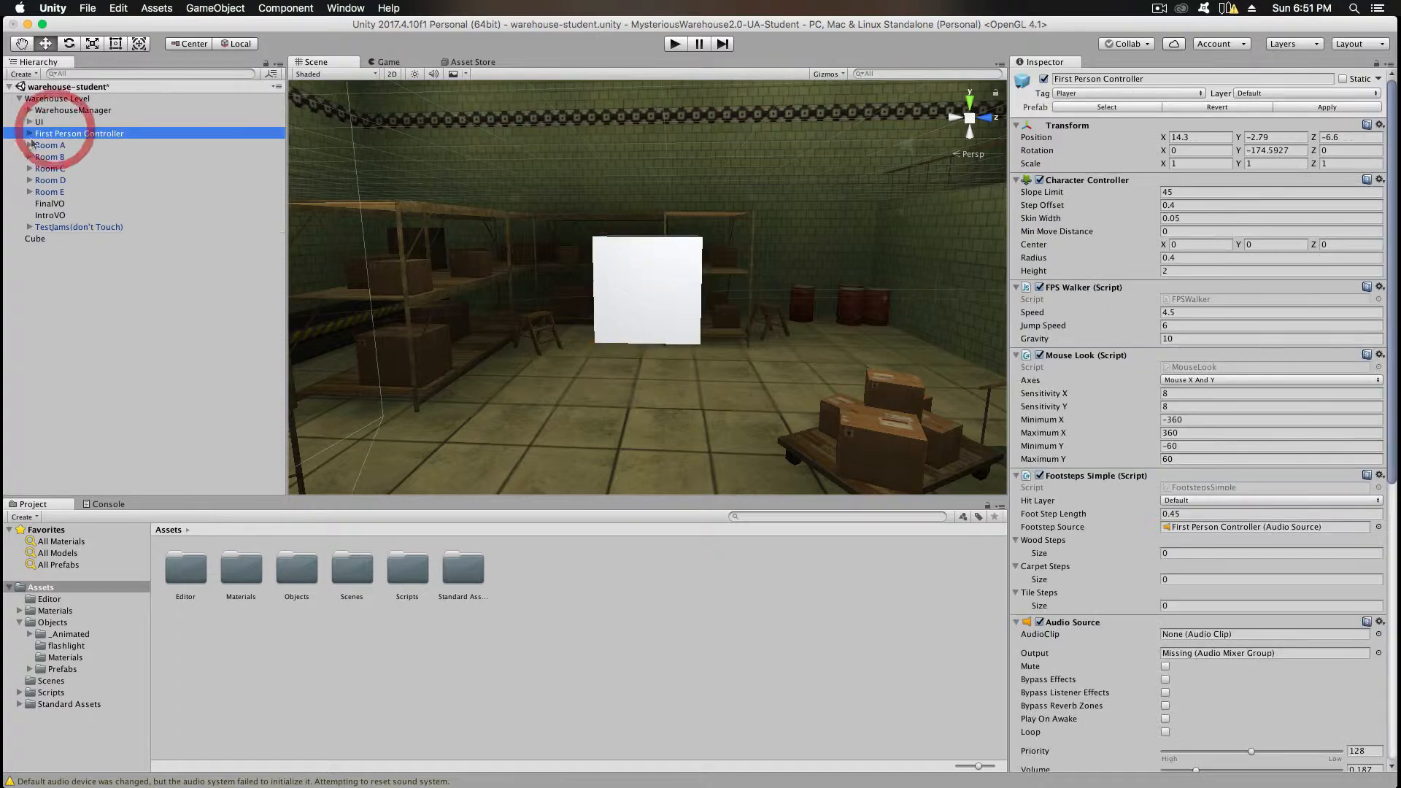
left_click(29, 133)
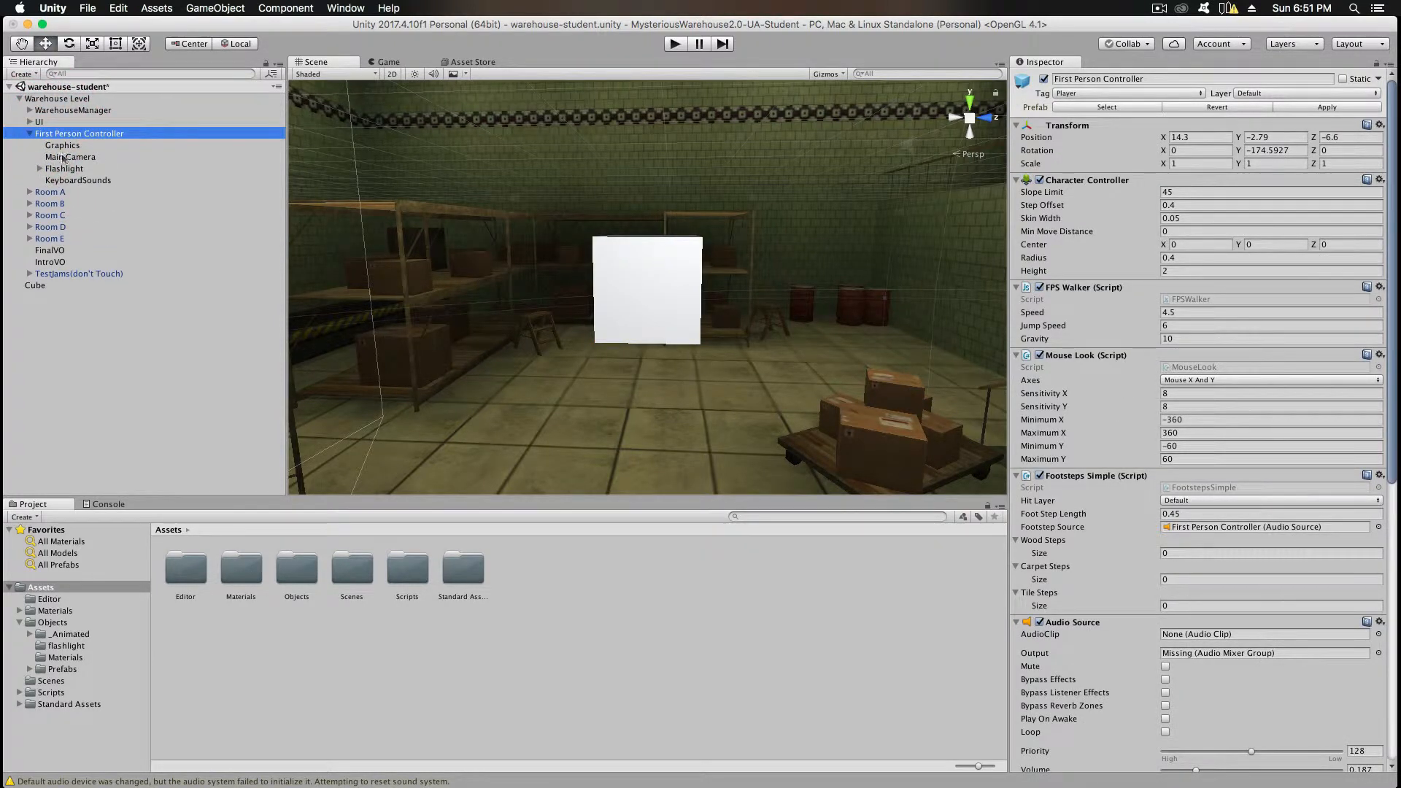
left_click(61, 157)
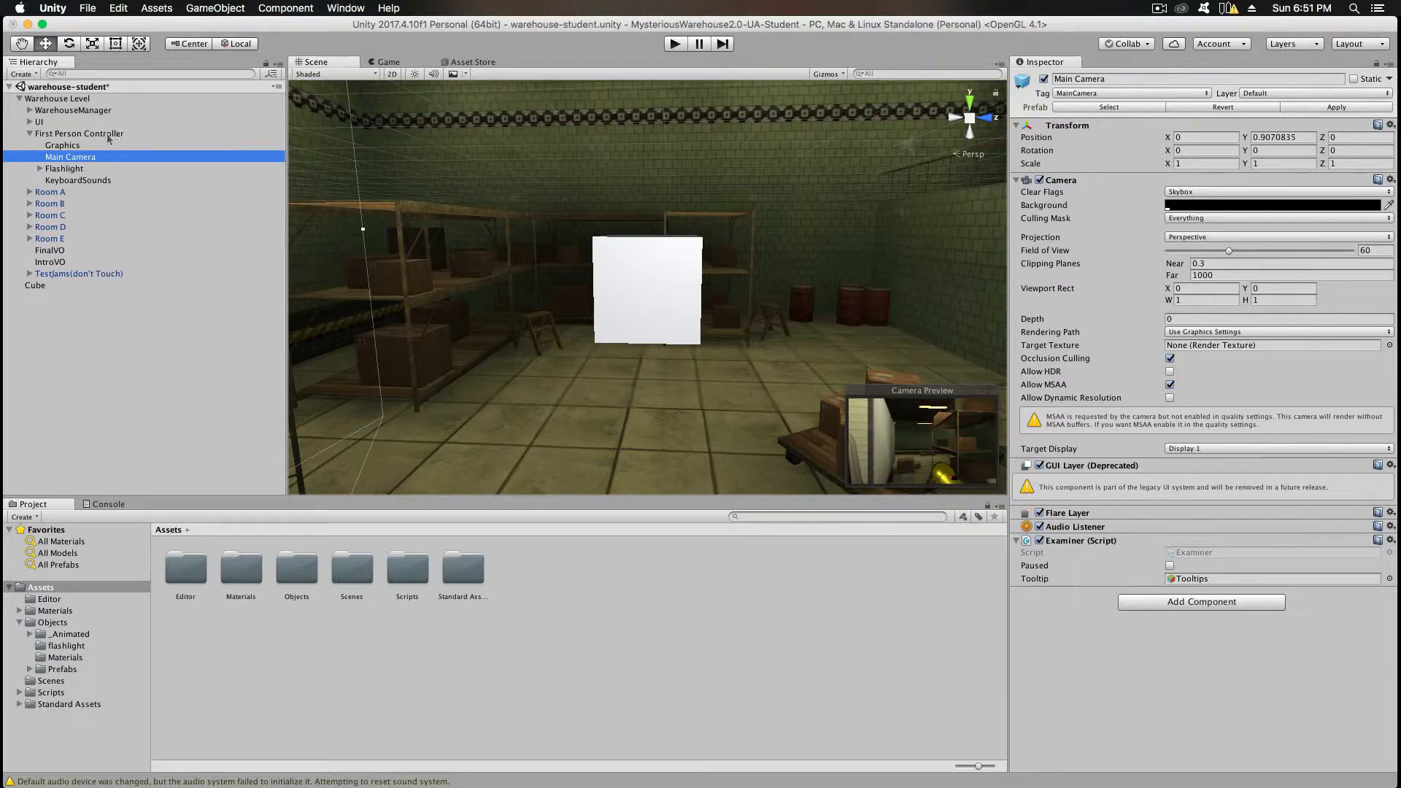
left_click(31, 136)
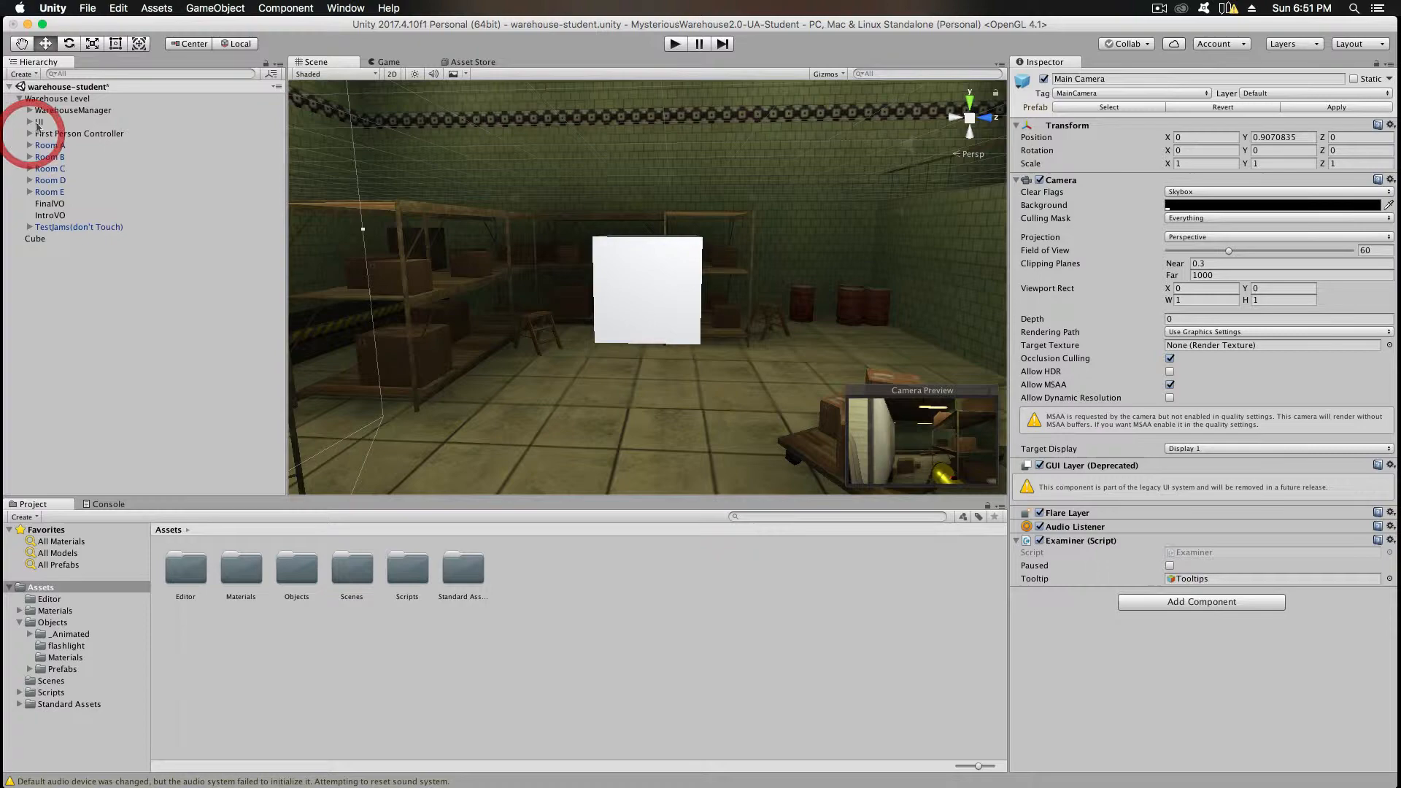
Step: Search the scene hierarchy for "main camera", select the Main Camera object and clear the search
left_click(67, 73)
type("main camera")
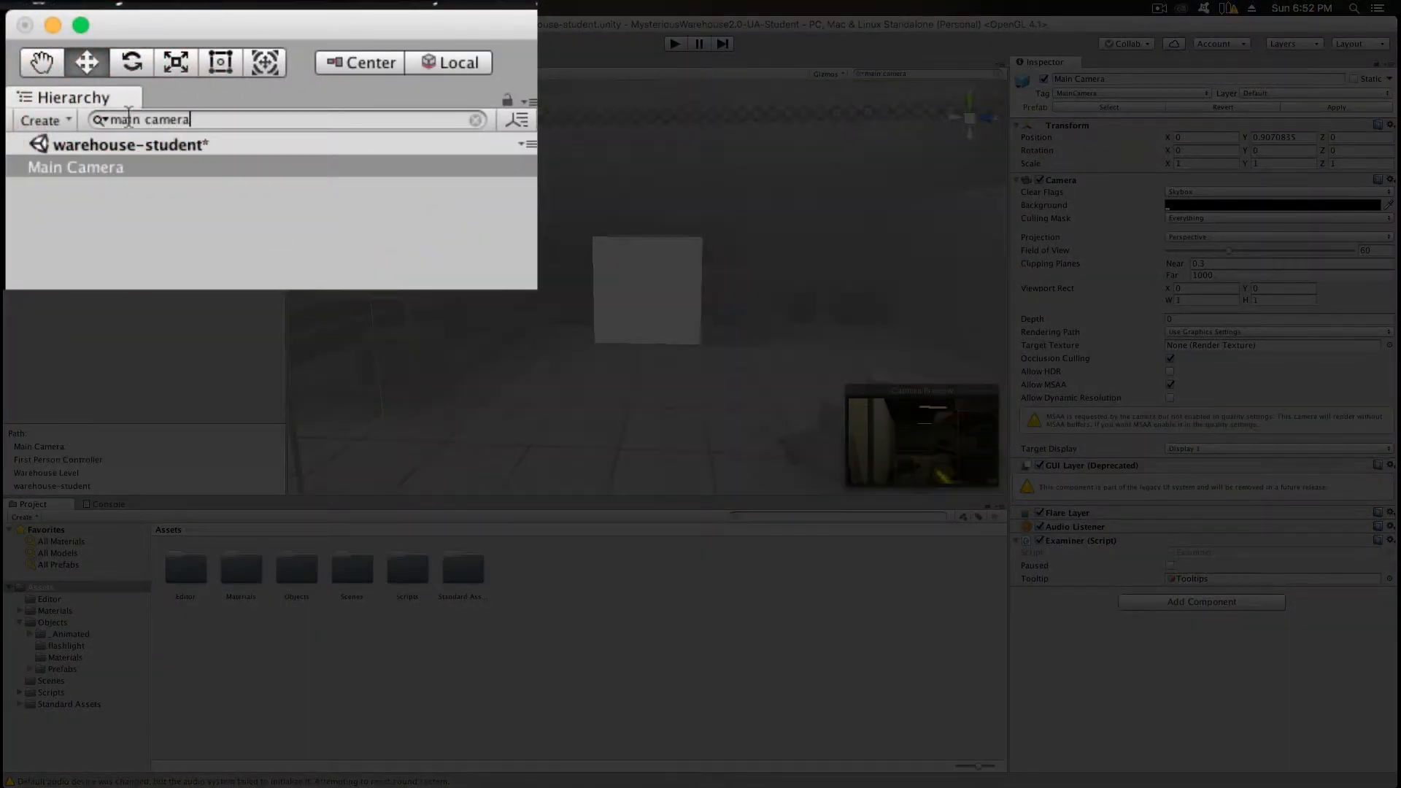
left_click(55, 169)
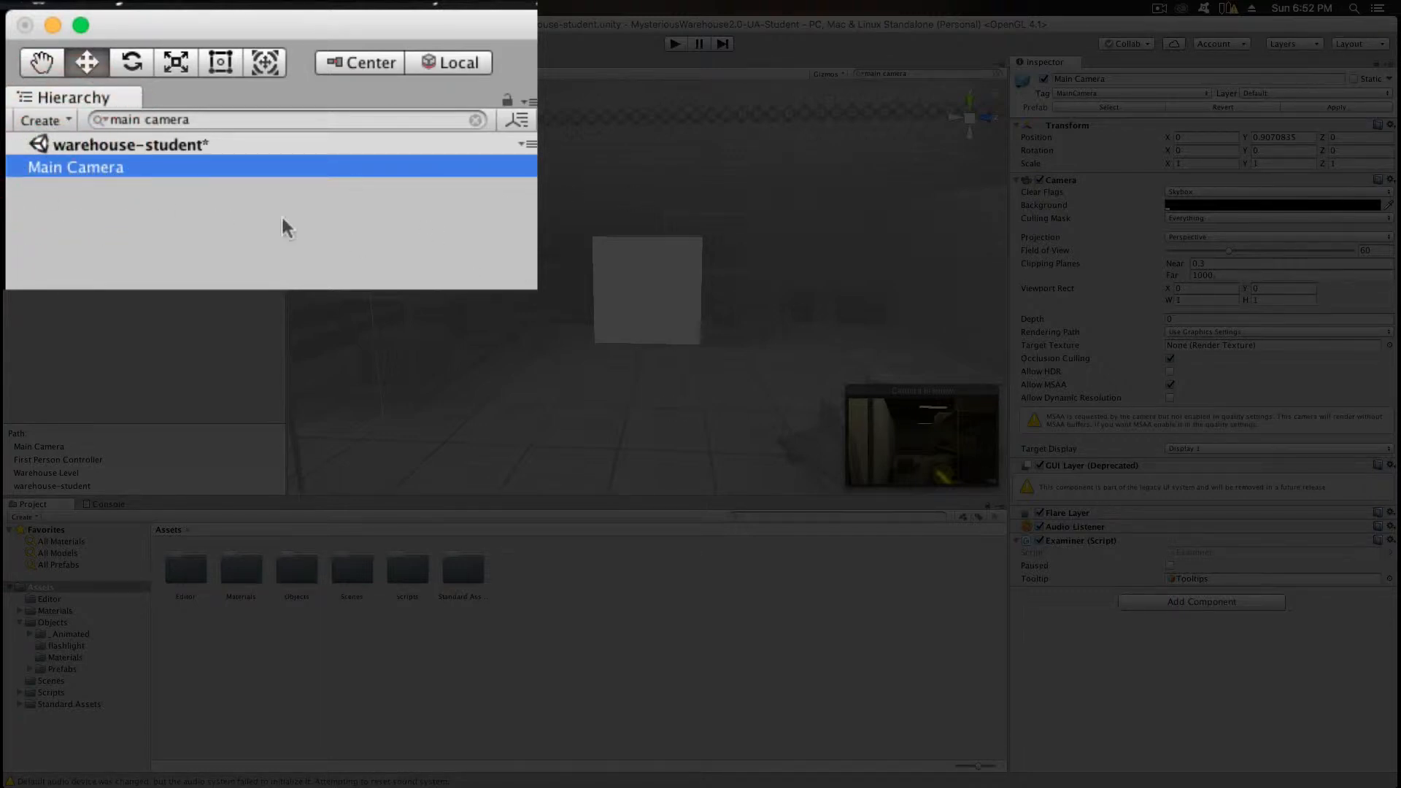
left_click_drag(214, 119, 45, 112)
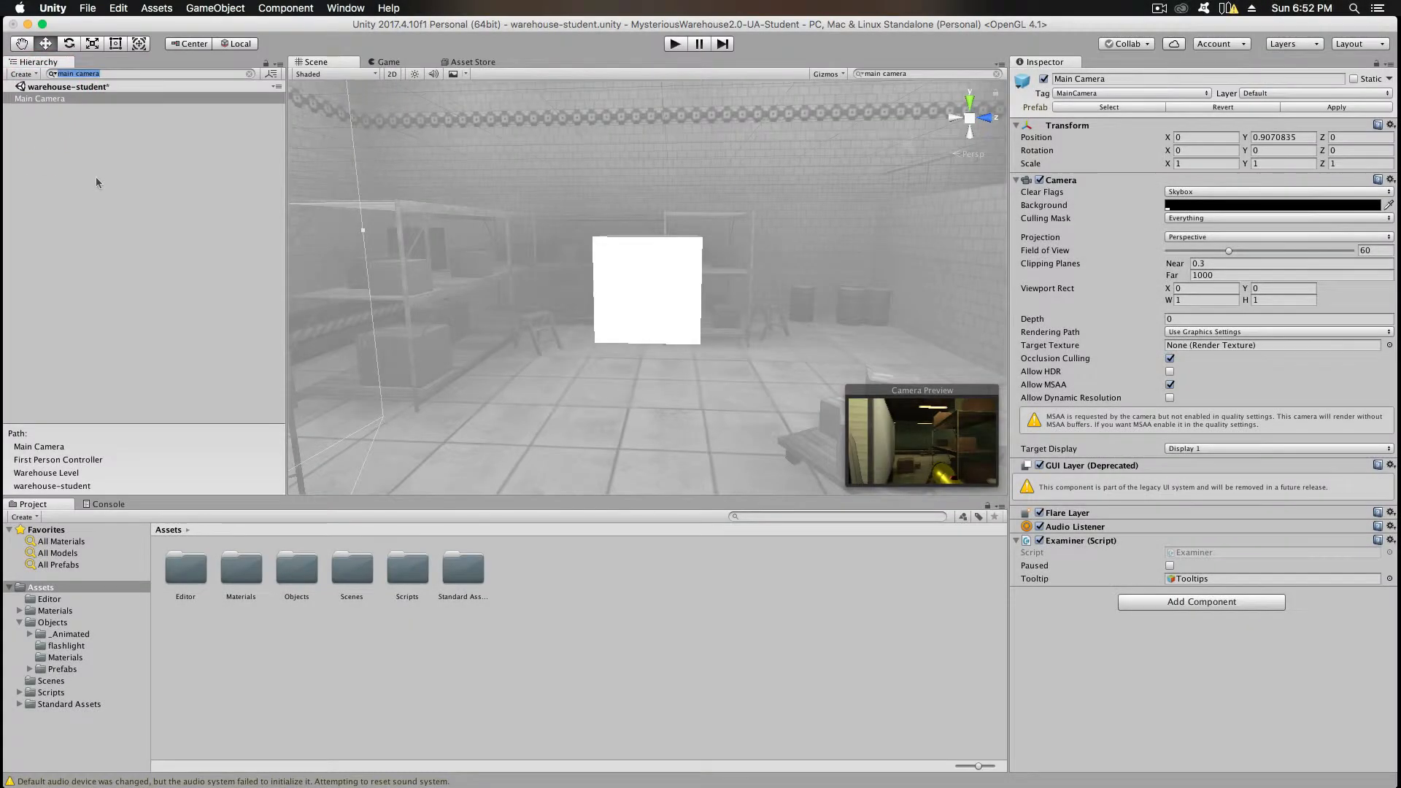
key("BackSpace")
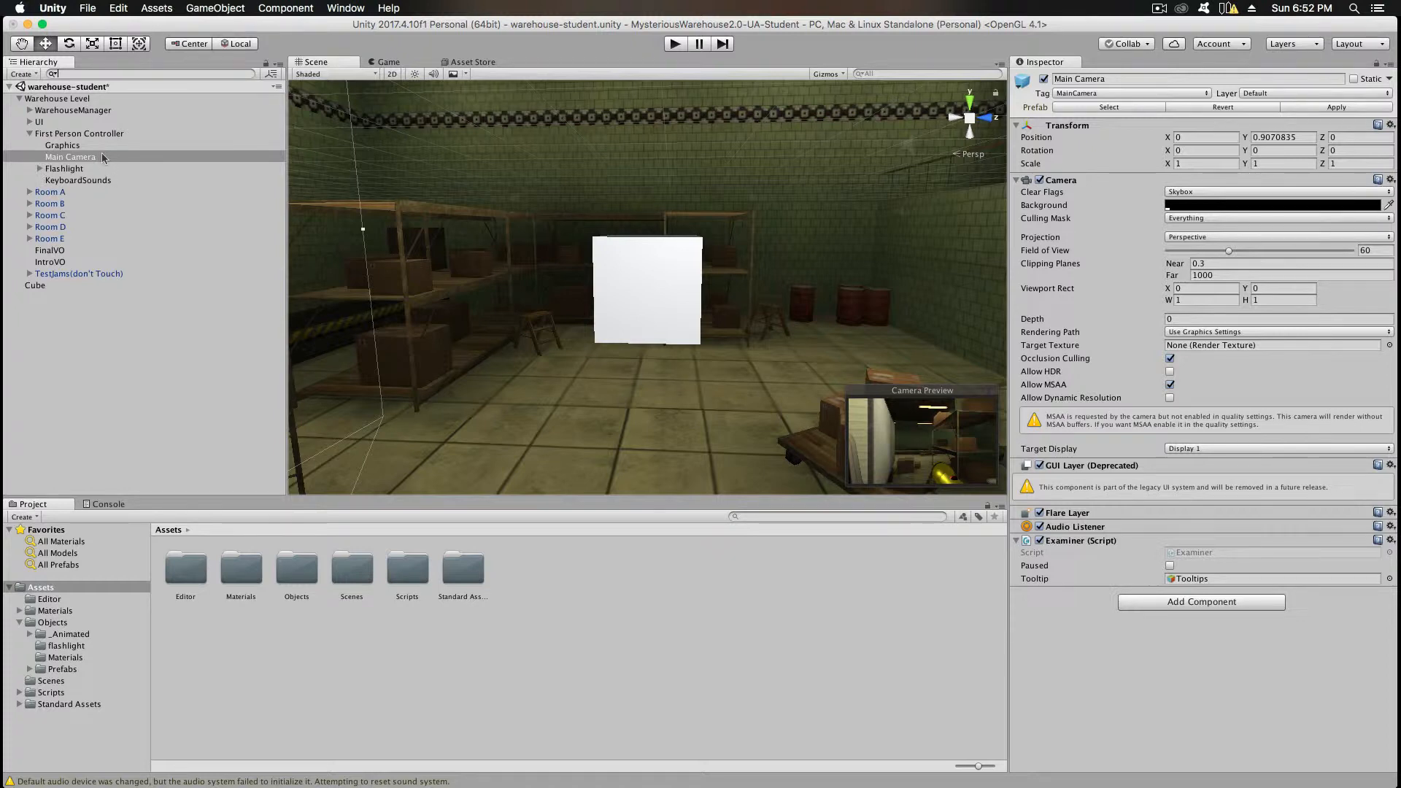
Step: Add an Audio Source component to the cube and disable its Play On Awake option
left_click(35, 285)
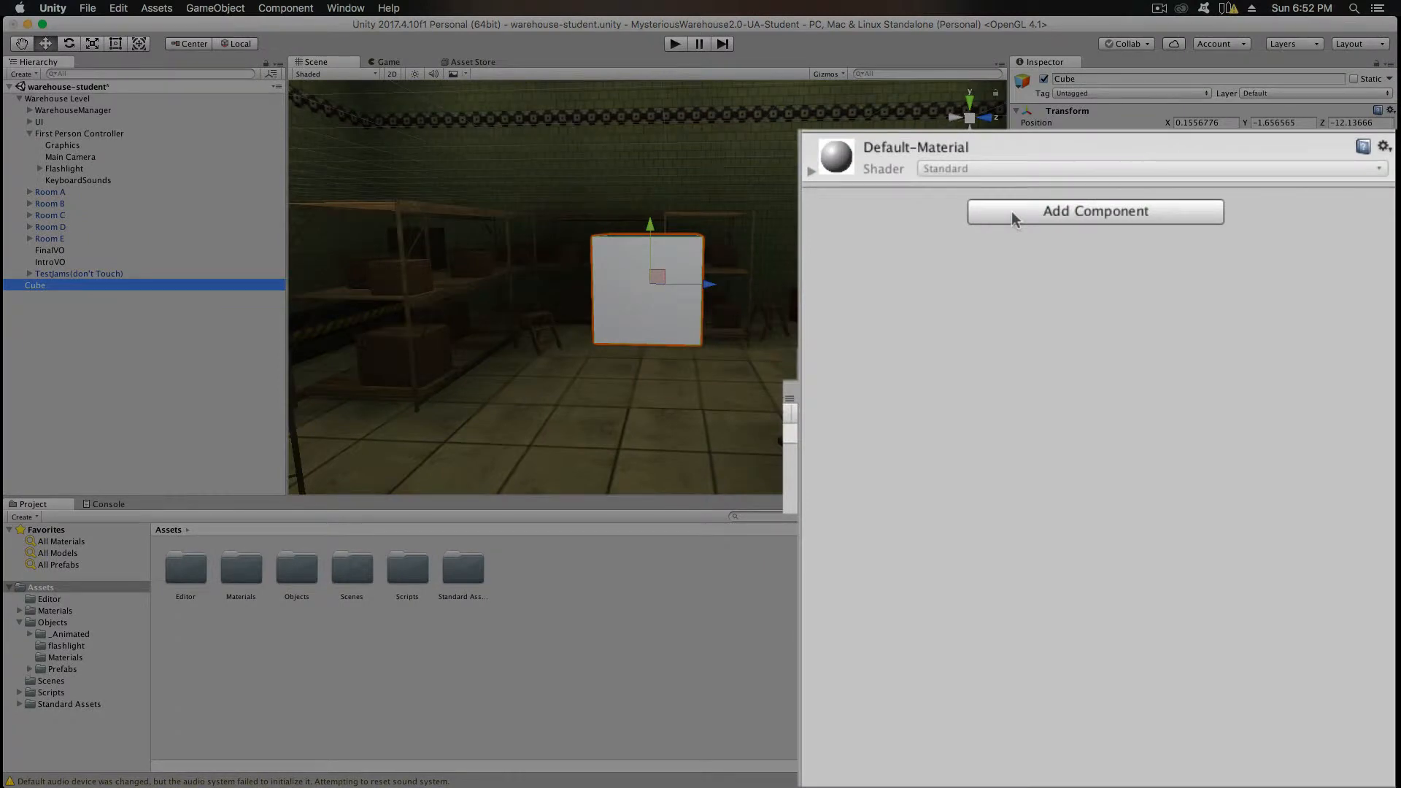
left_click(1013, 215)
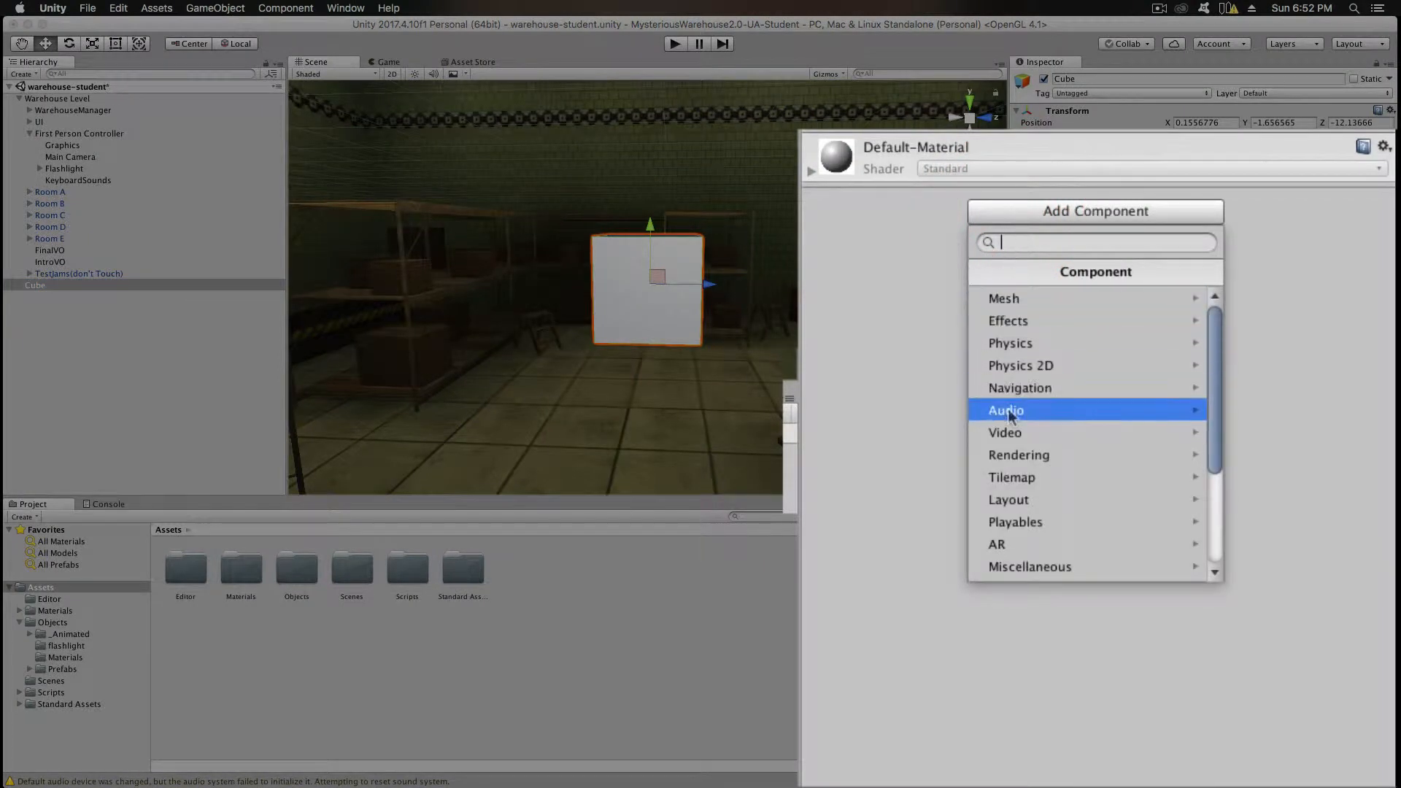
left_click(1045, 410)
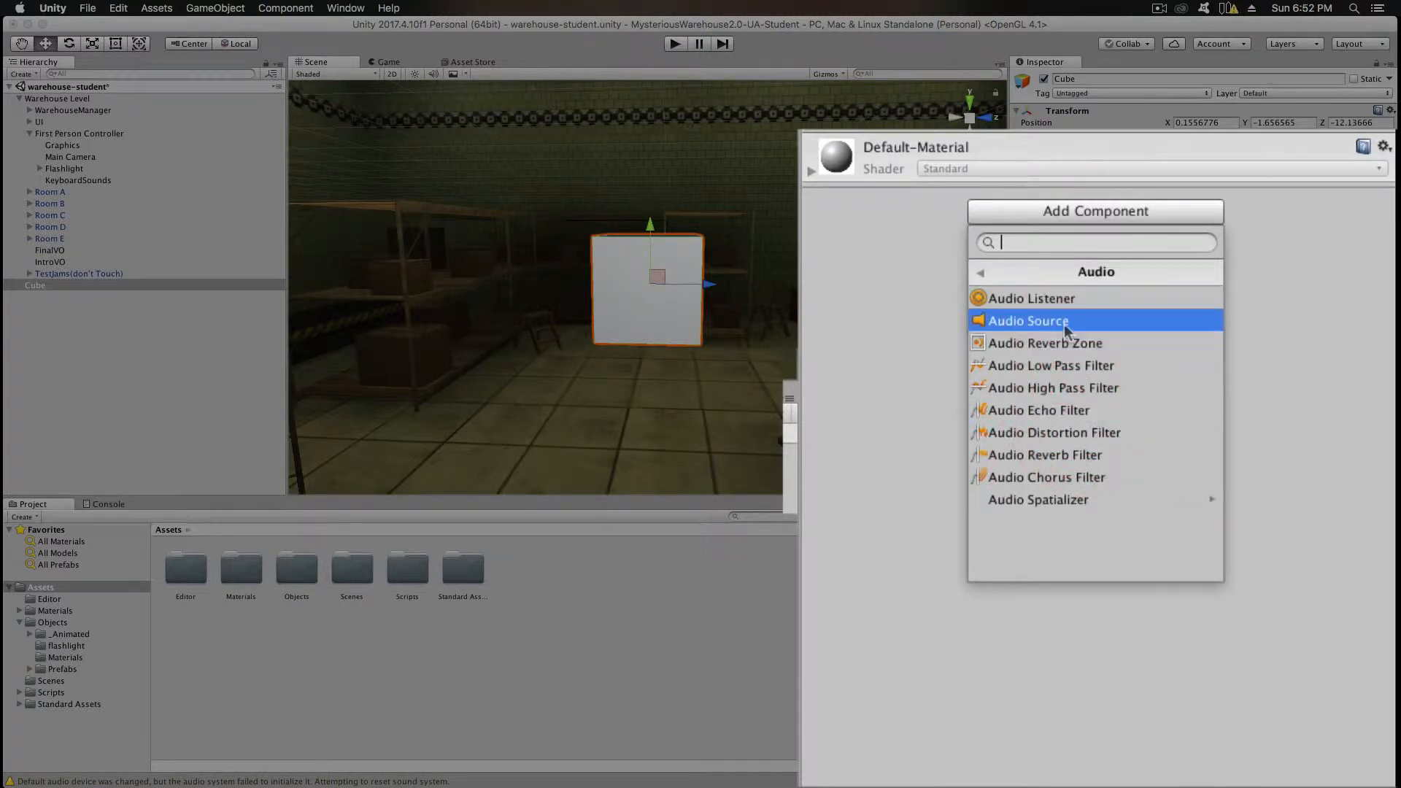
left_click(1027, 322)
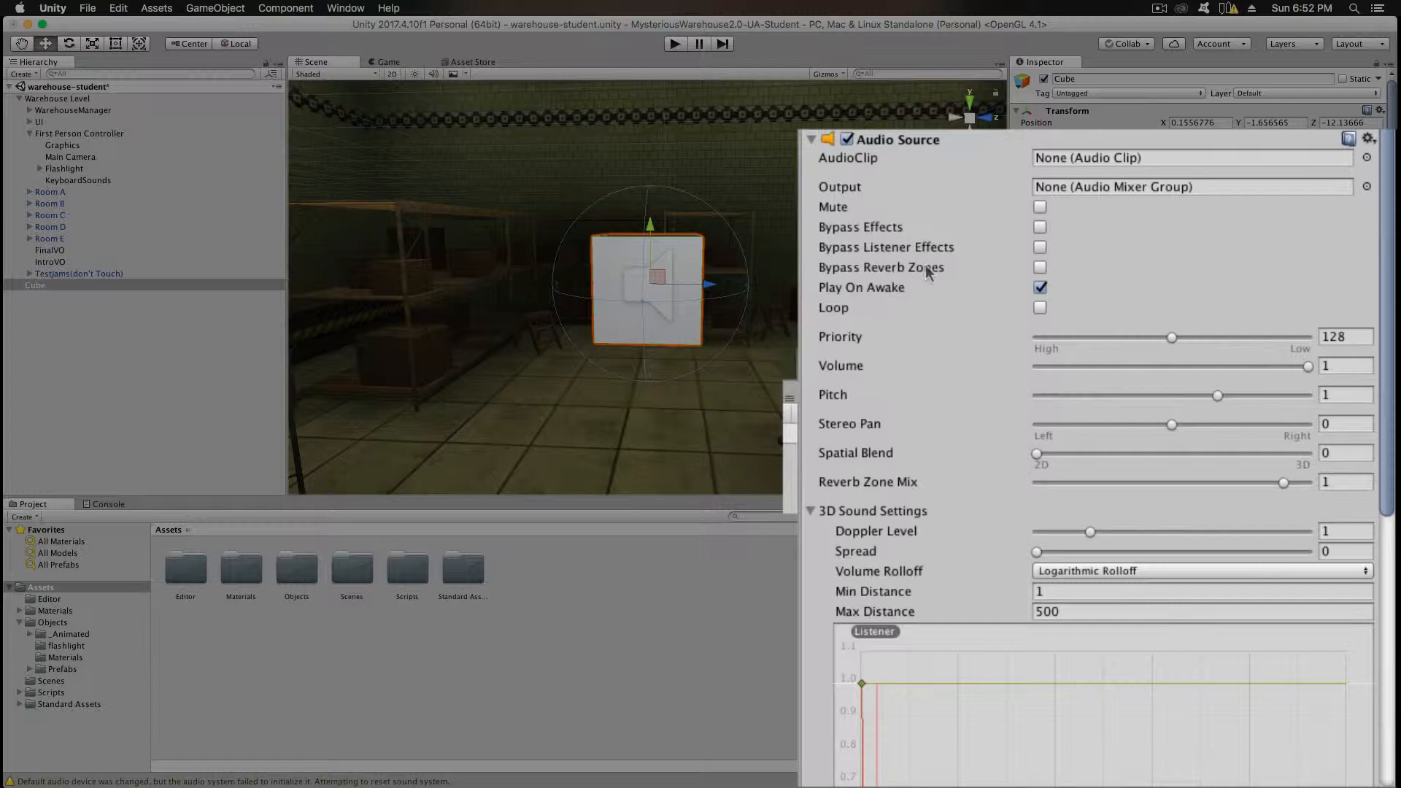
left_click(810, 510)
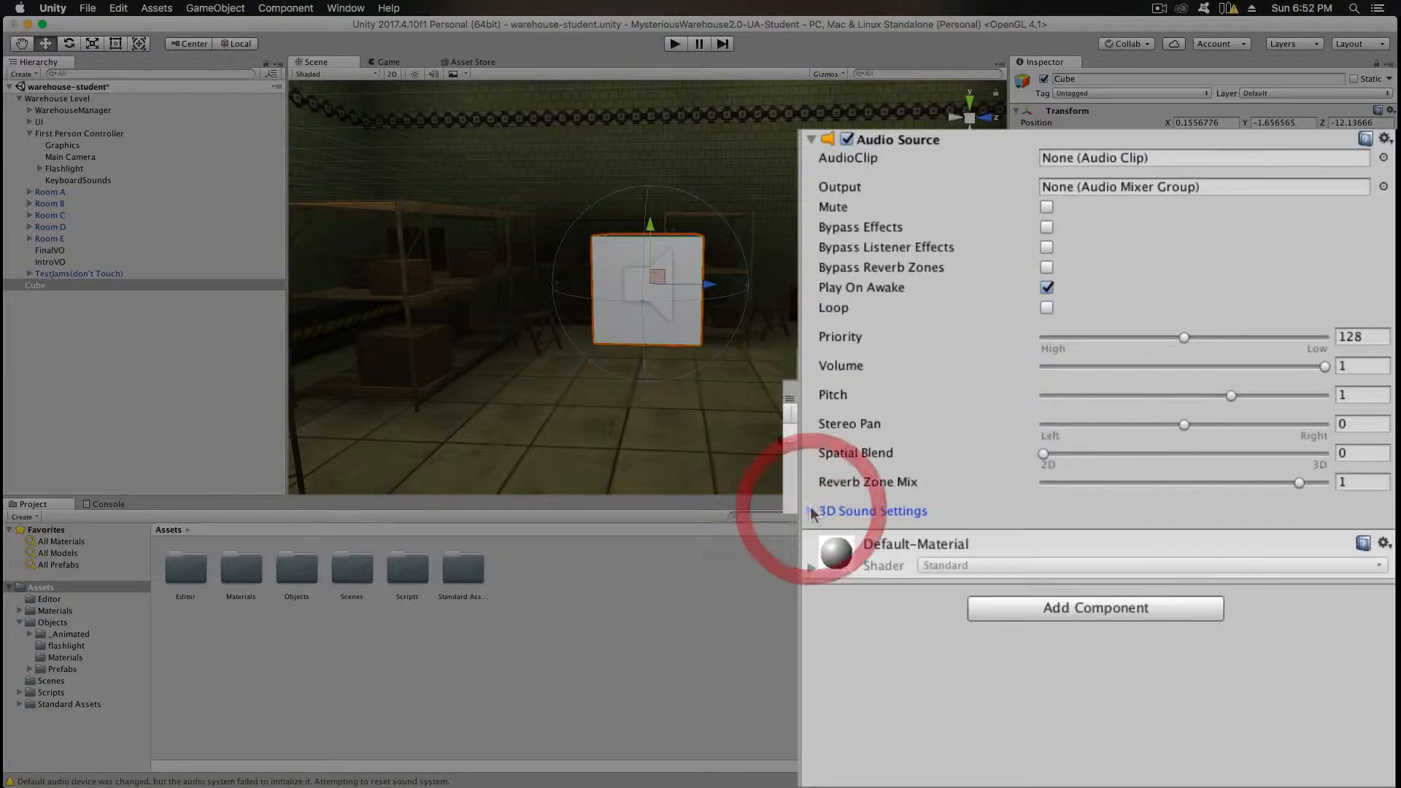
left_click(1046, 288)
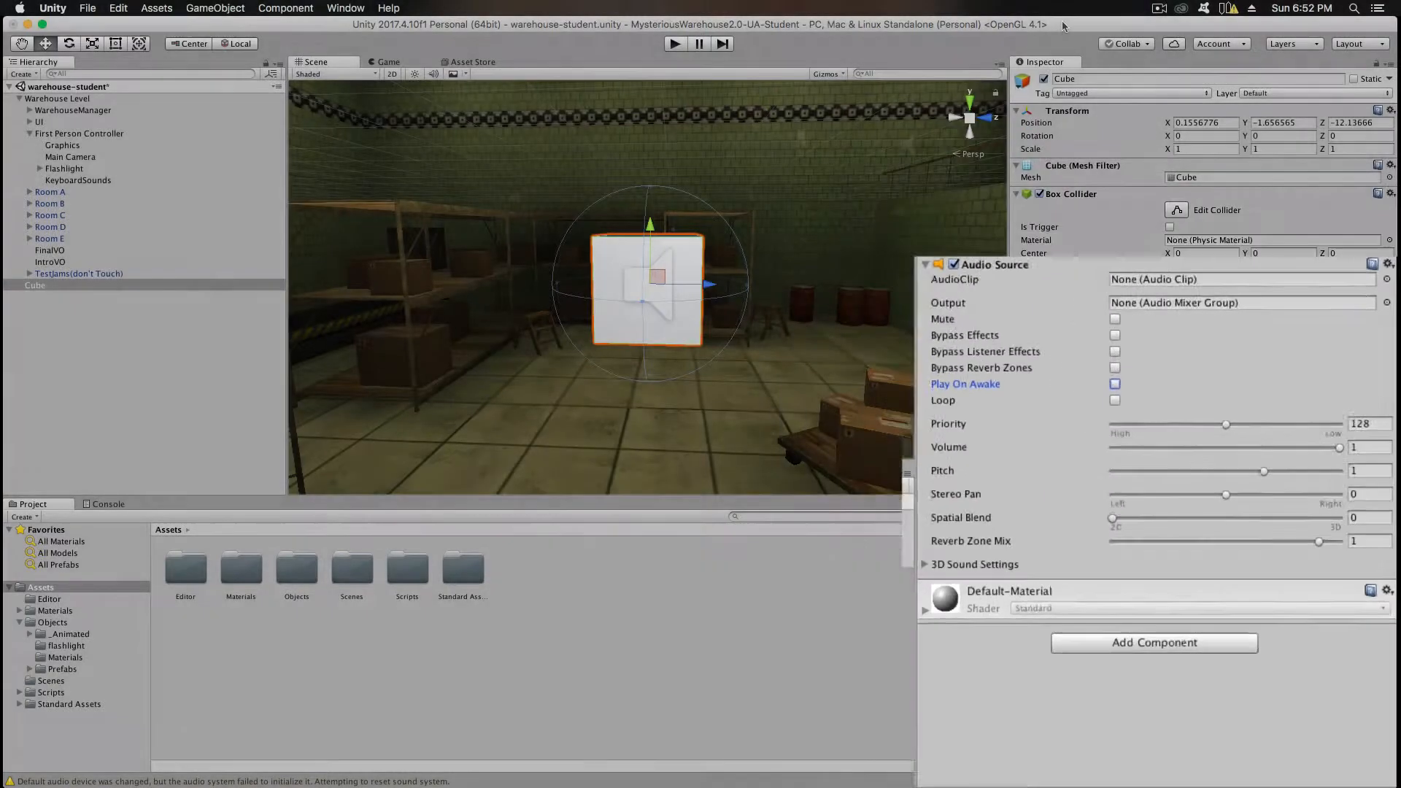
Step: Uncover the desktop, open the Test Audio folder in Finder, and return to the Unity window
left_click_drag(1064, 47, 1038, 149)
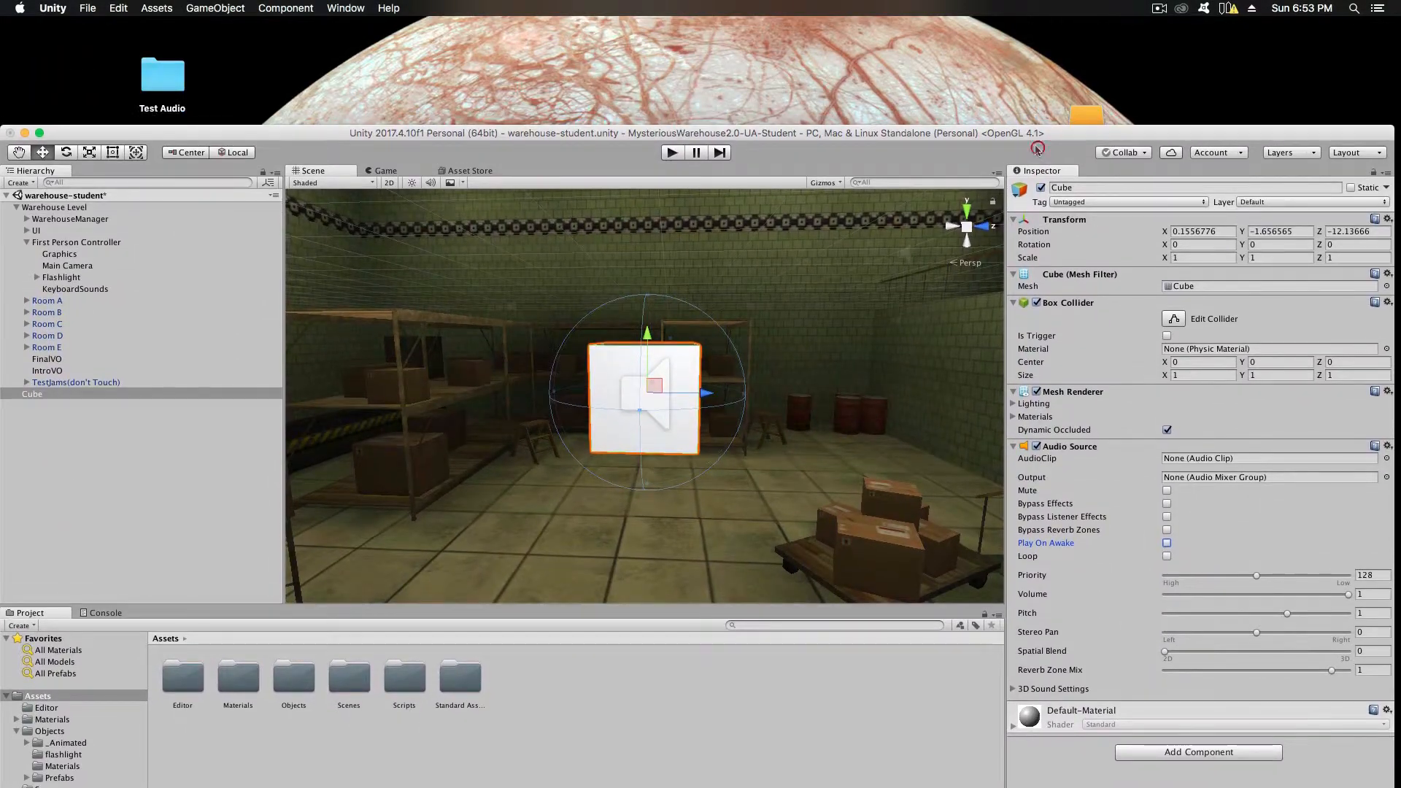
left_click_drag(154, 88, 41, 86)
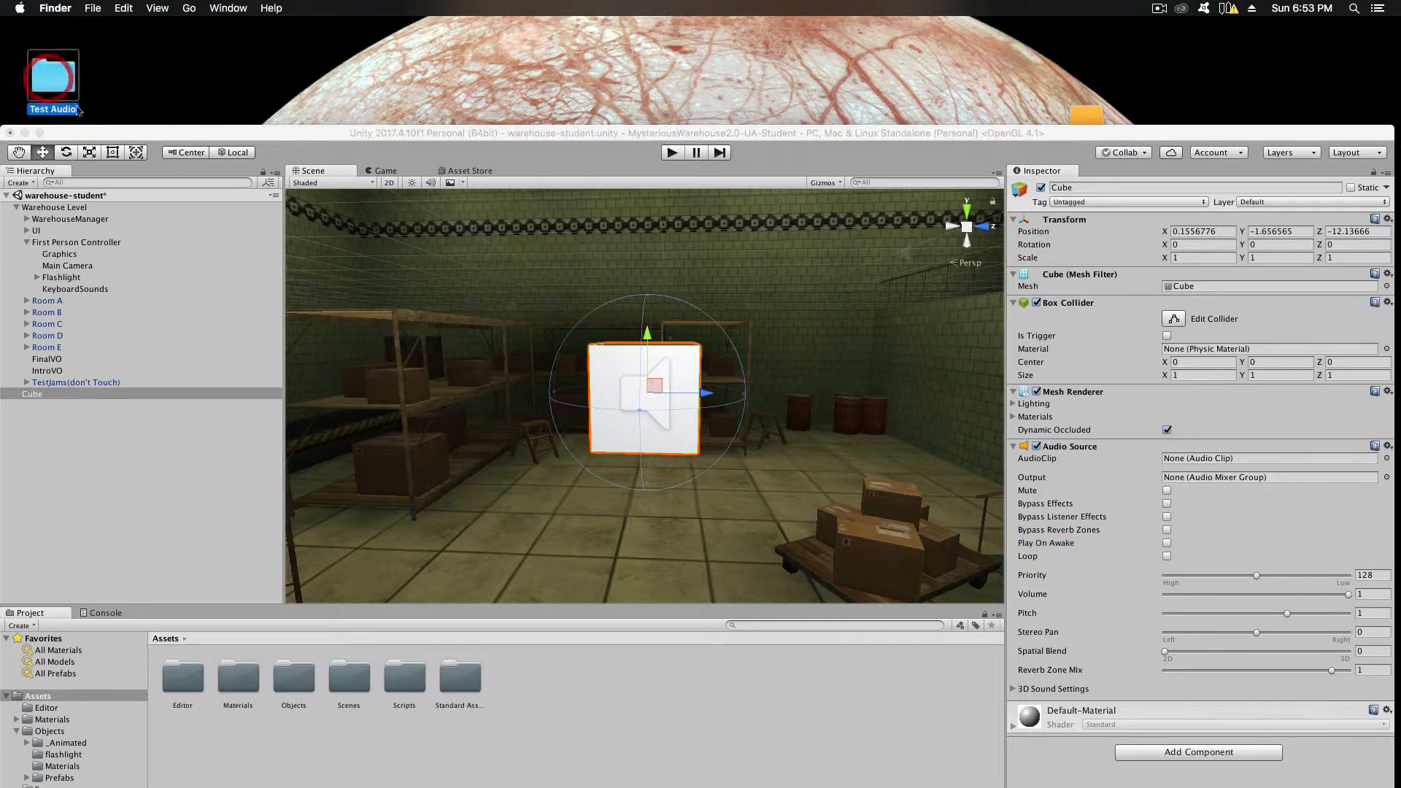
left_click_drag(105, 135, 173, 49)
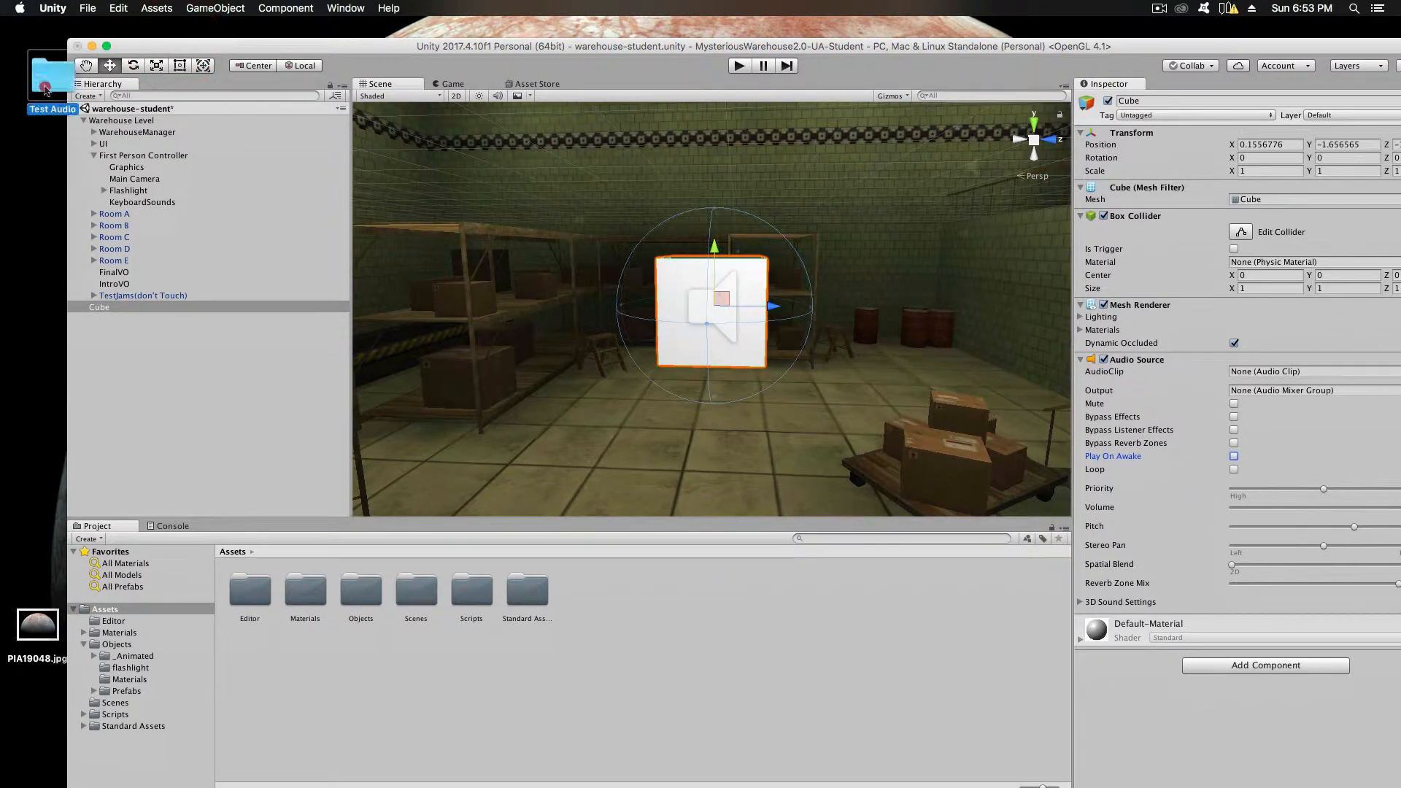
left_click(41, 97)
double_click(41, 97)
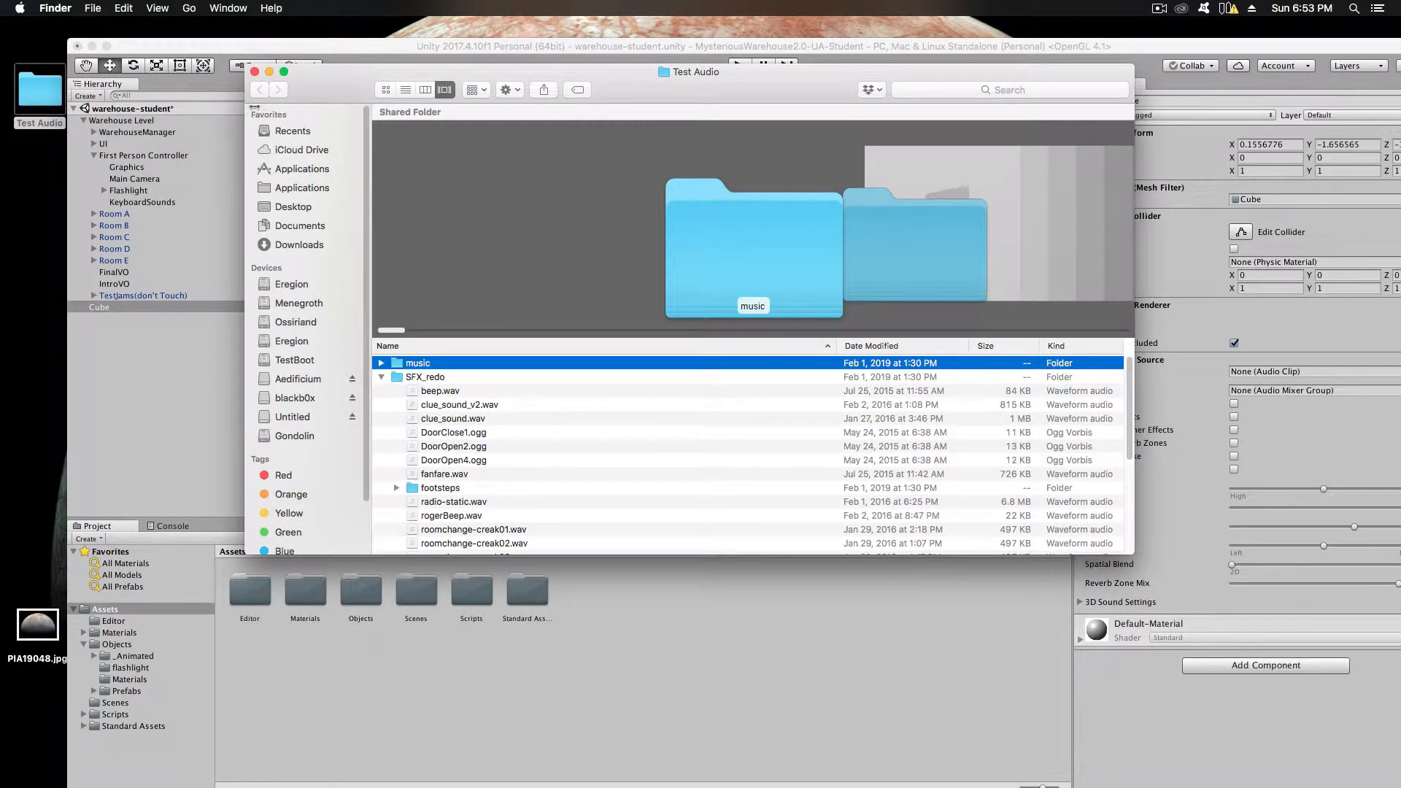
left_click_drag(353, 77, 645, 28)
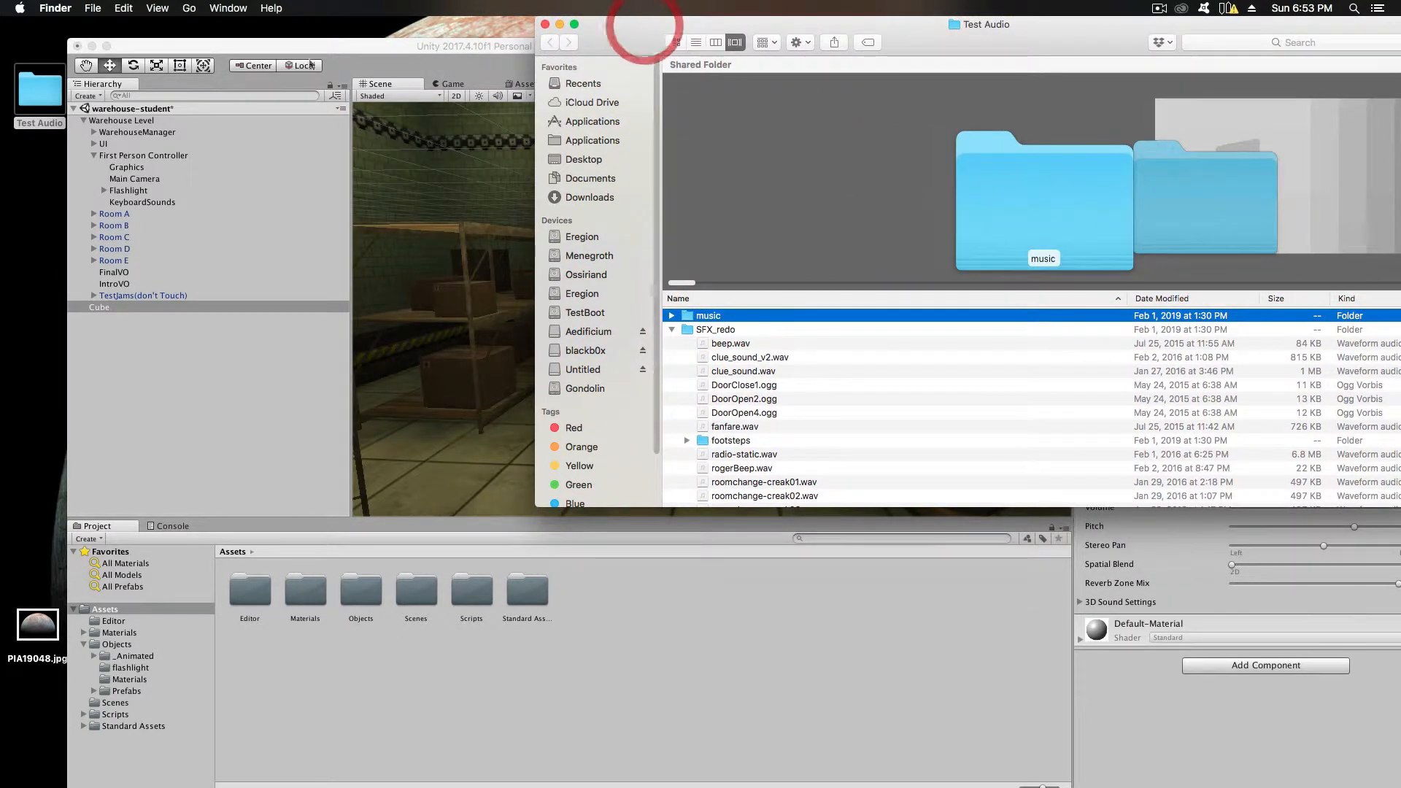
left_click_drag(291, 46, 228, 25)
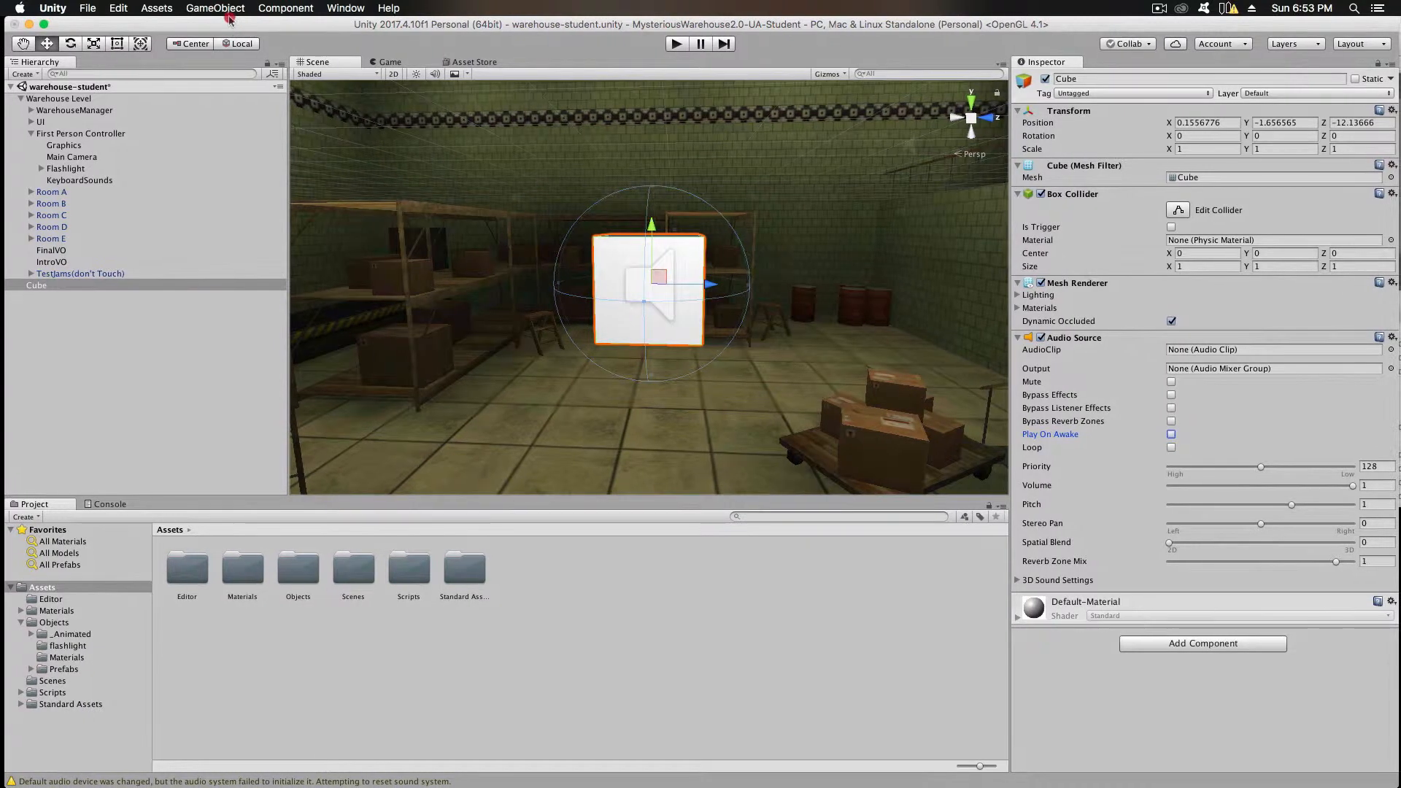
Step: Create a folder named Audio inside the project's Assets folder and open it
right_click(42, 588)
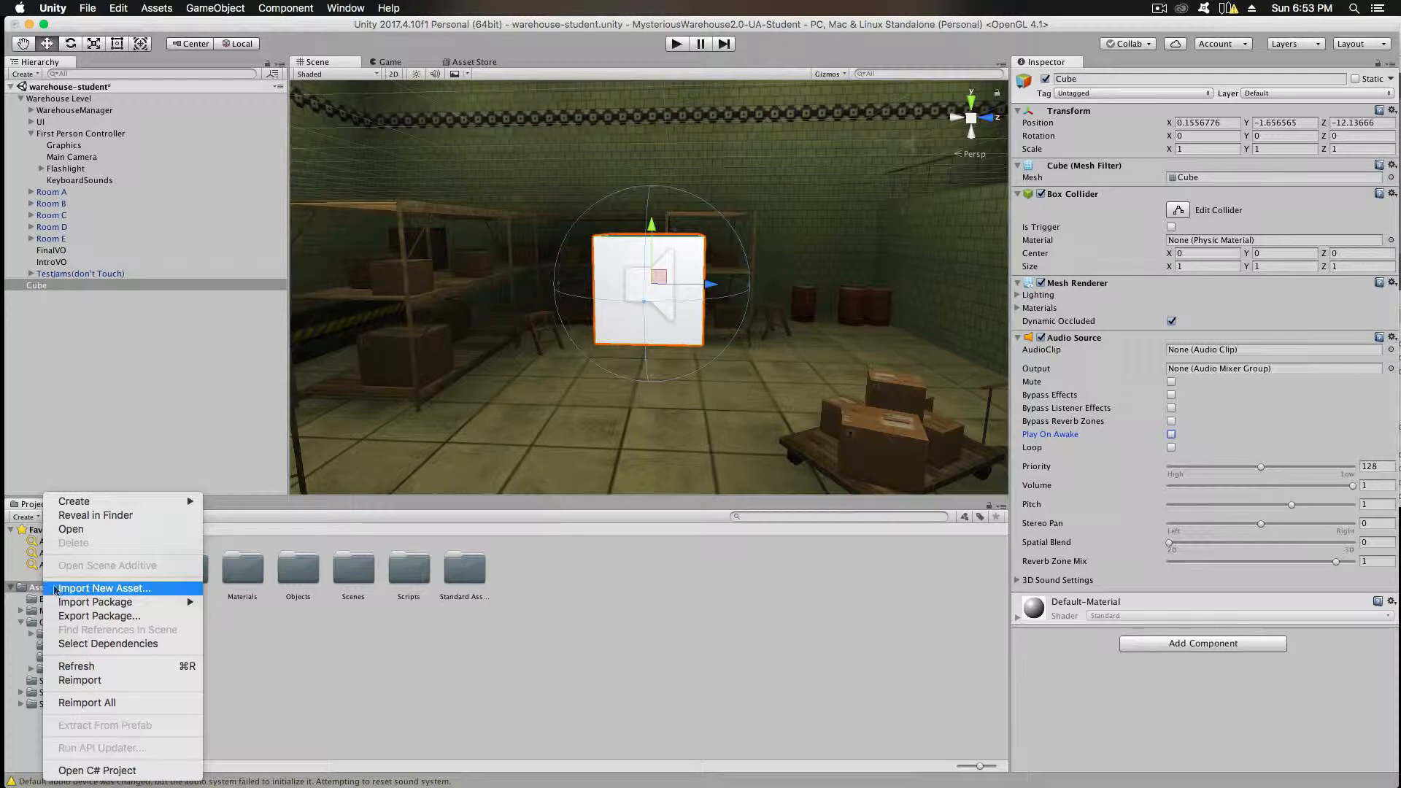
mouse_move(101, 503)
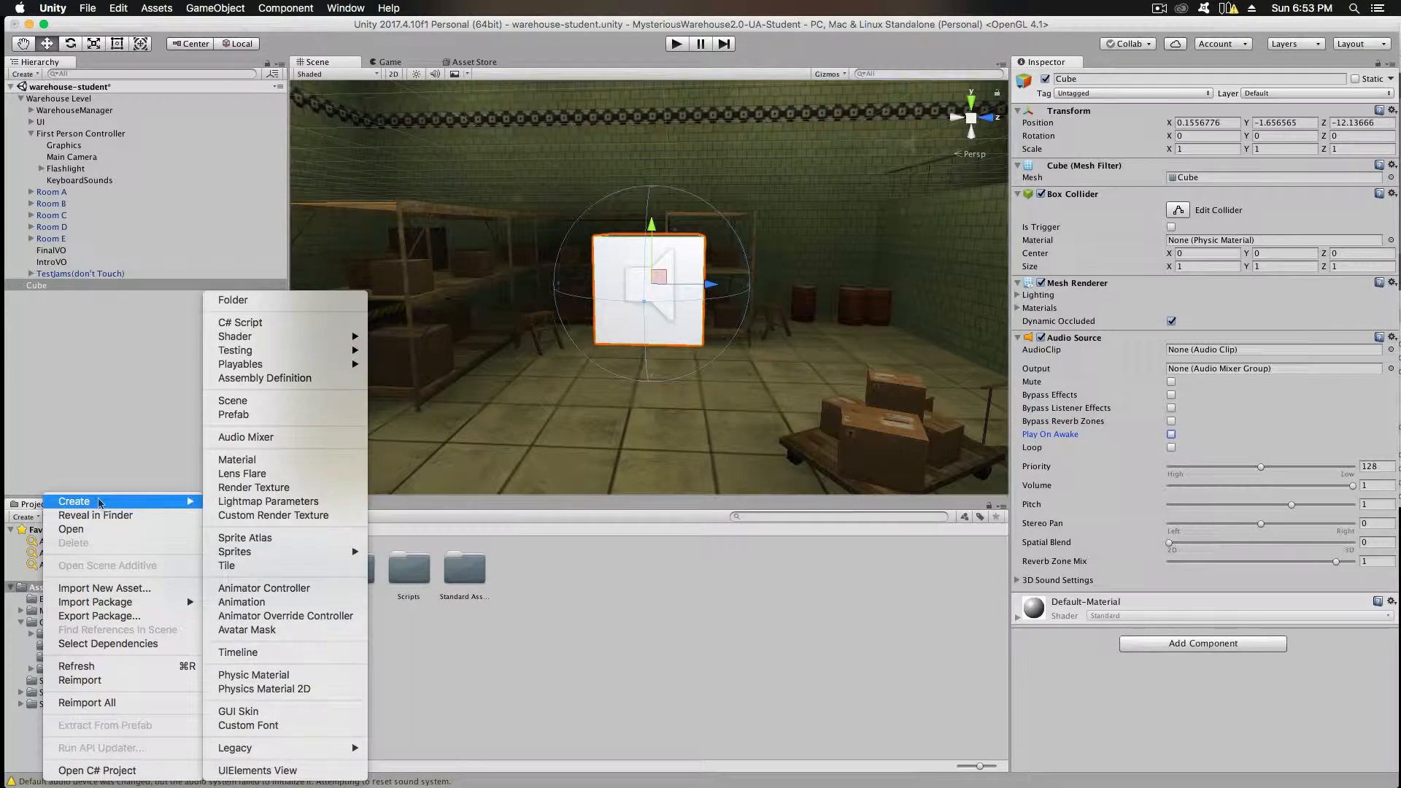
left_click(252, 300)
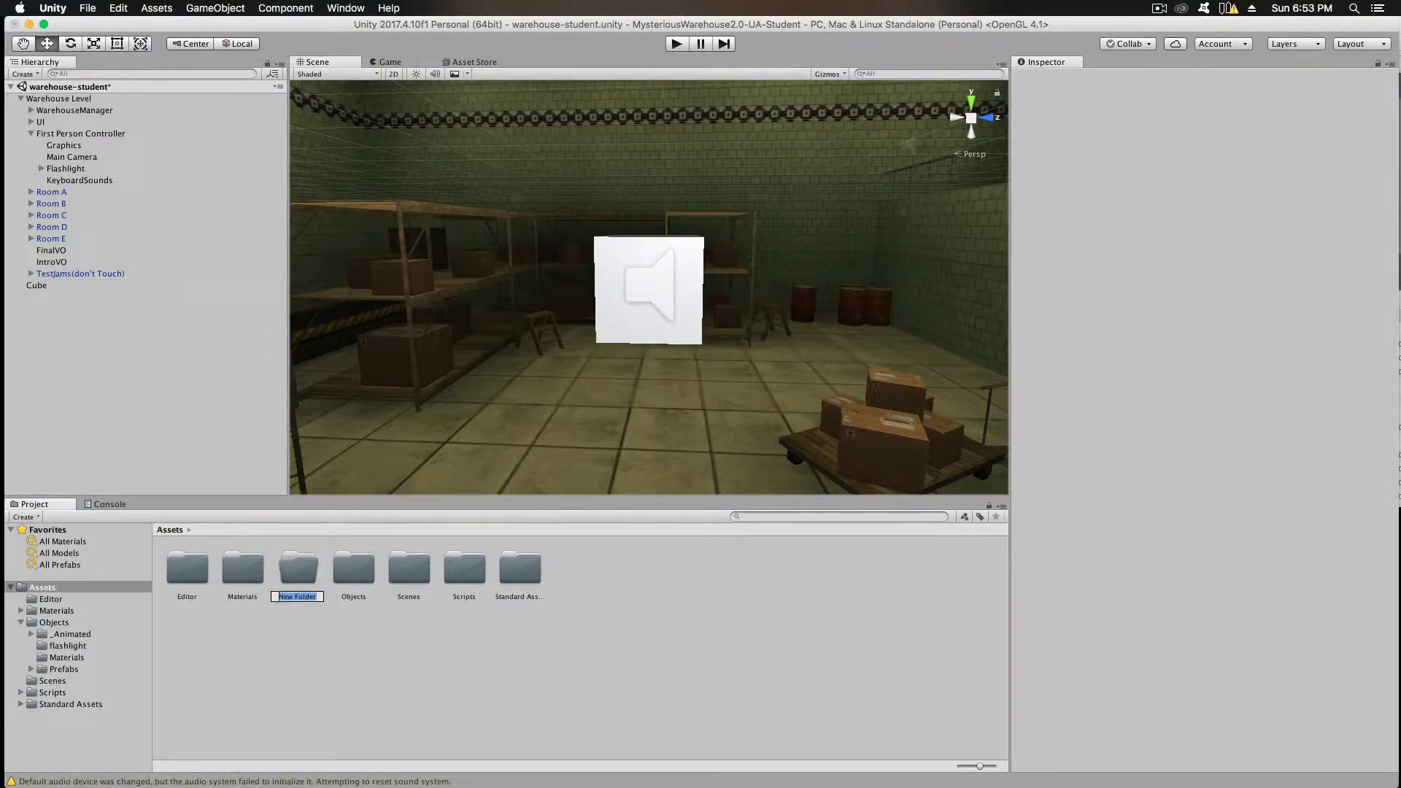
type("Audio")
key("Return")
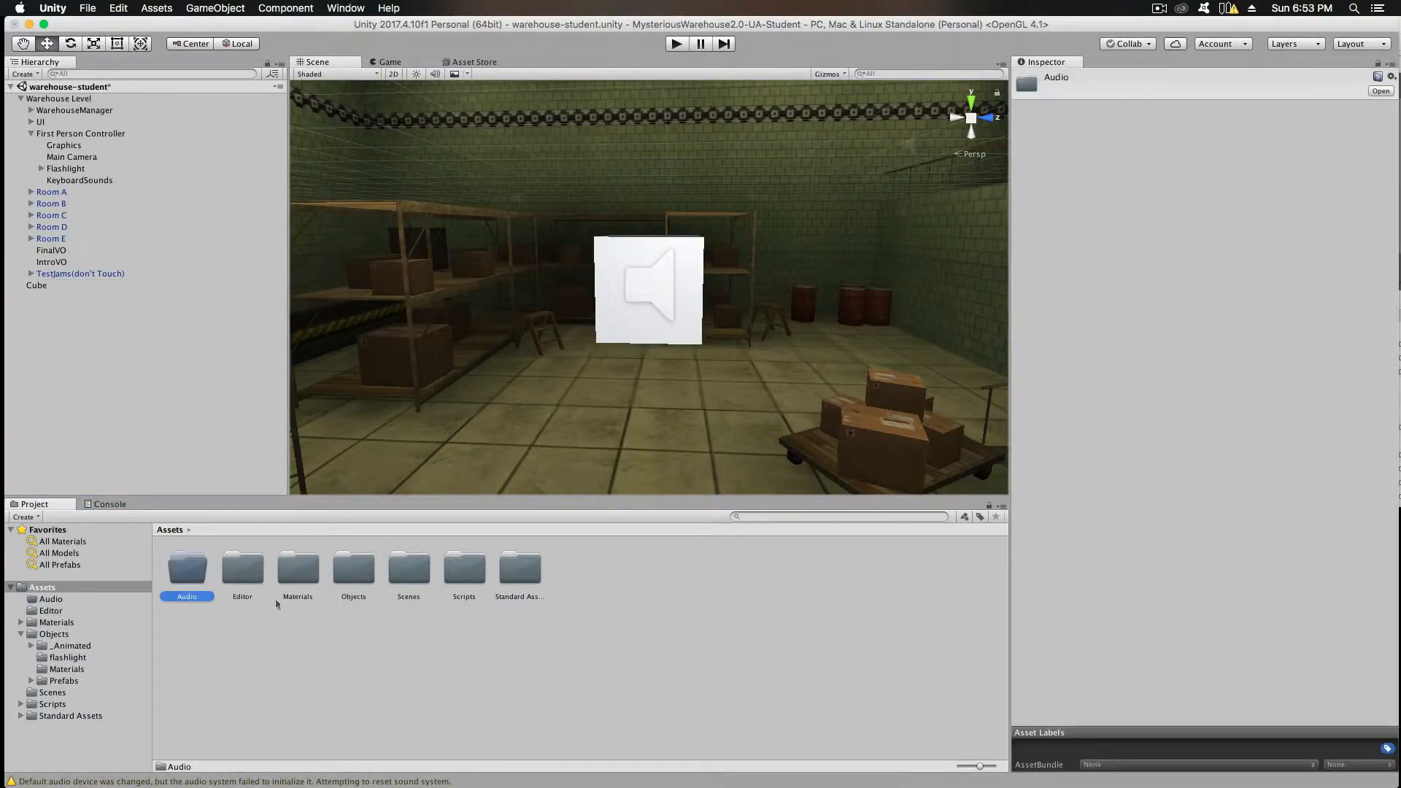
left_click(50, 600)
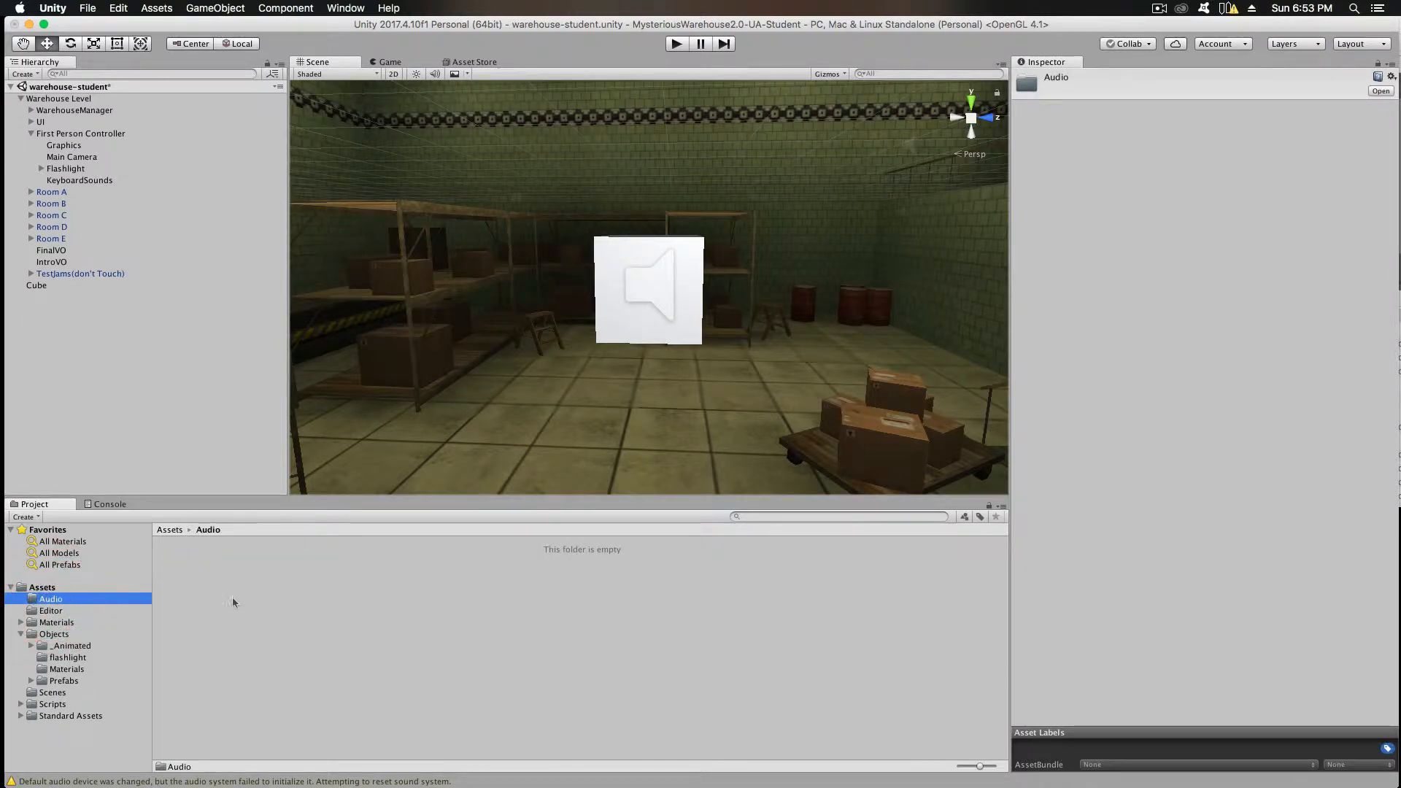
Step: Import radio-static.wav and rogerBeep.wav from the Test Audio folder in Finder into the project's Audio folder
left_click_drag(409, 29, 405, 80)
left_click(640, 34)
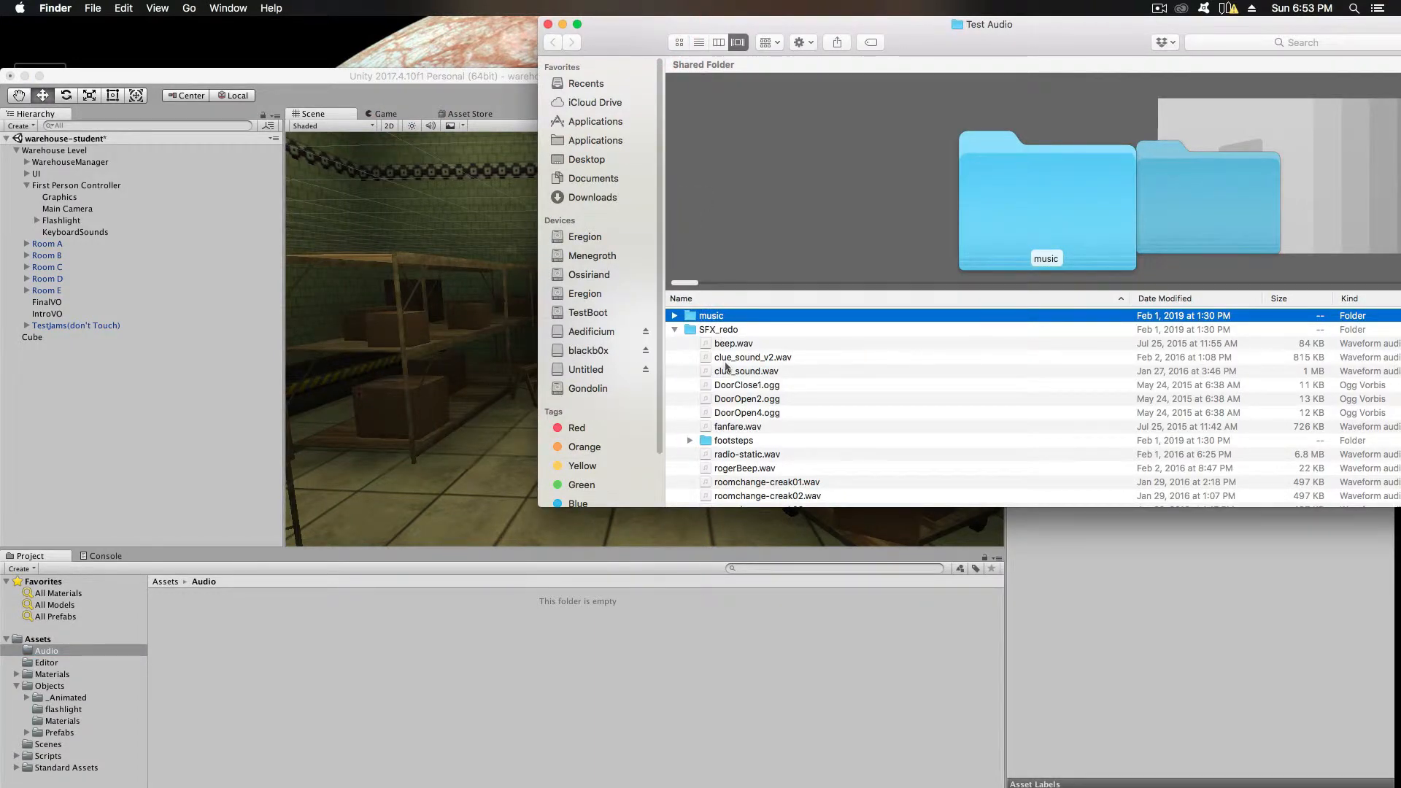
scroll(726, 367, "down", 3)
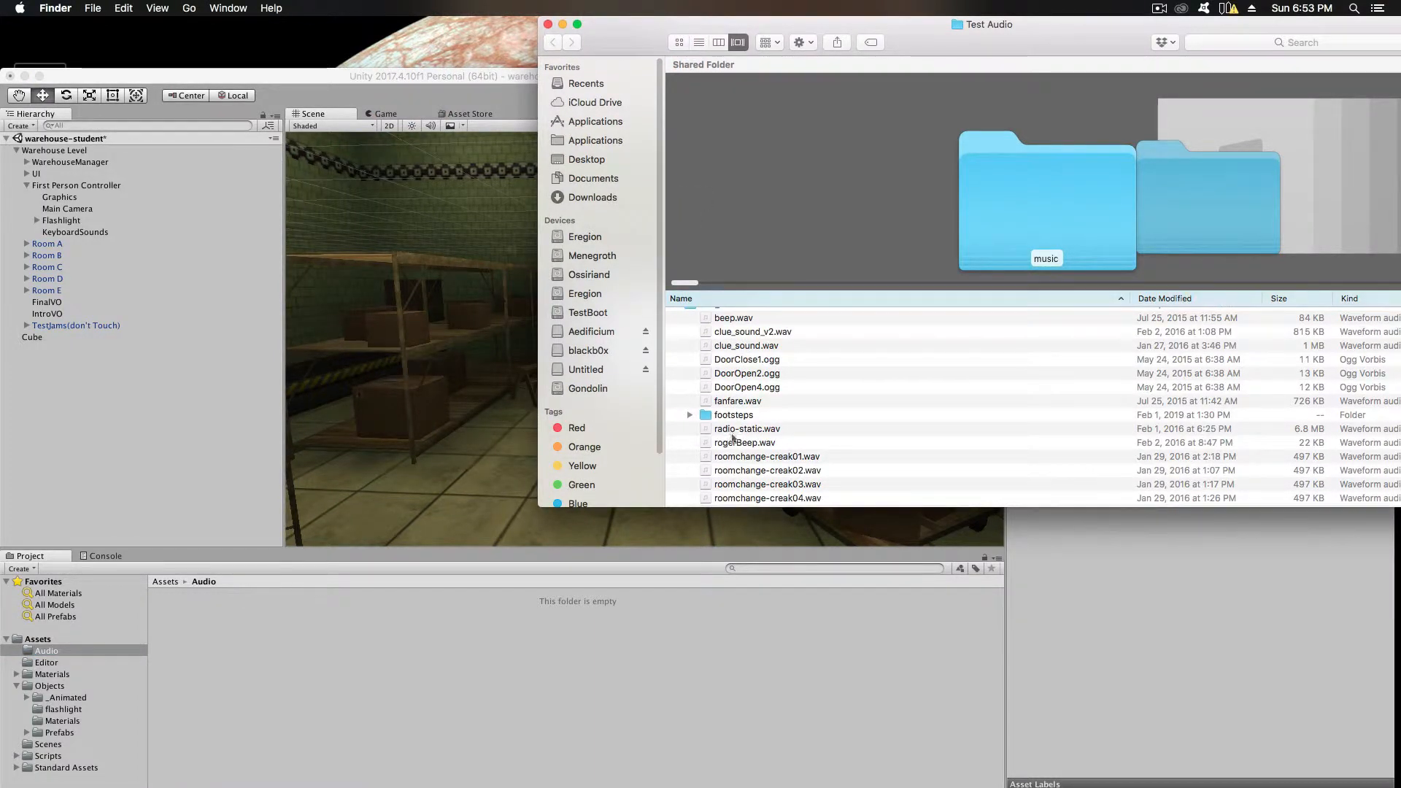
left_click_drag(729, 429, 353, 615)
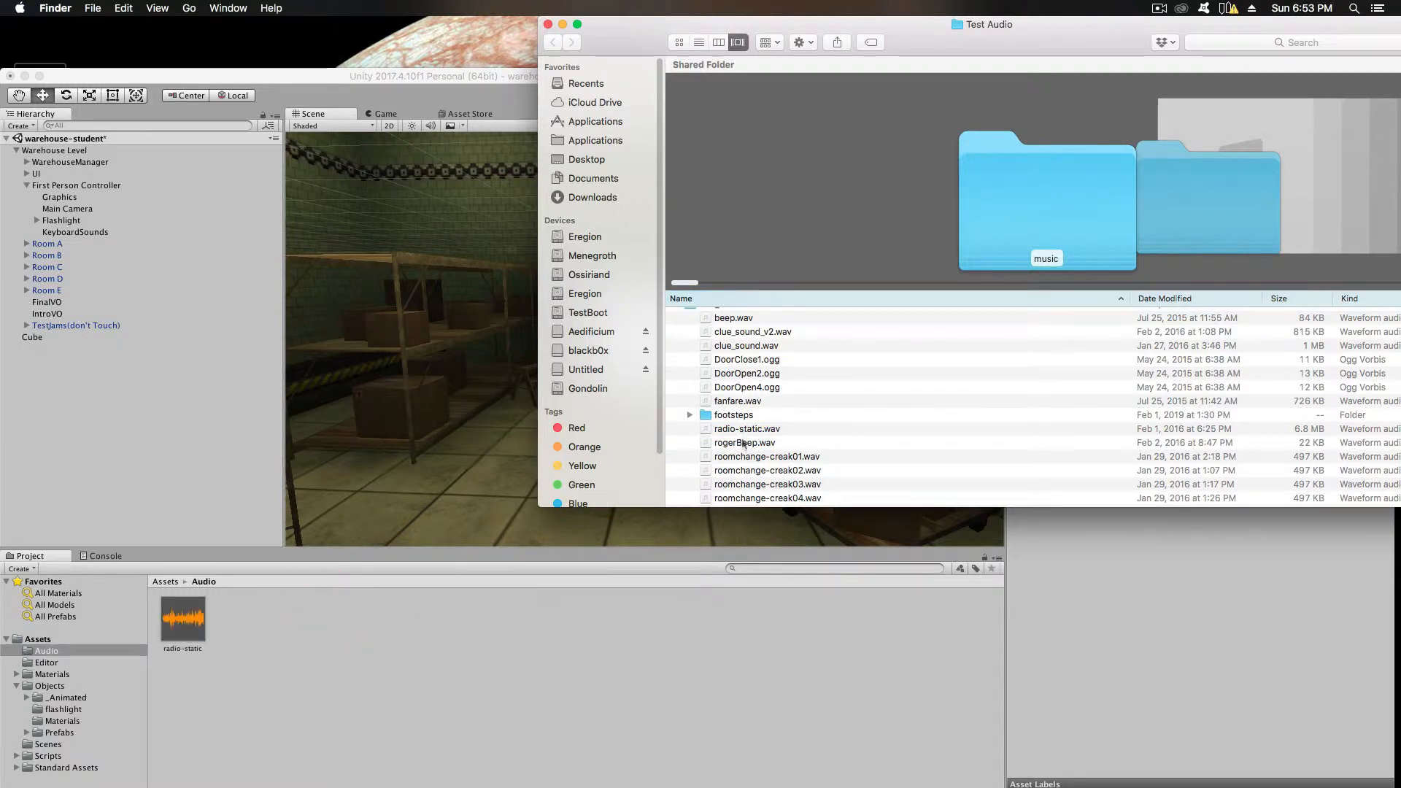
left_click_drag(742, 442, 332, 642)
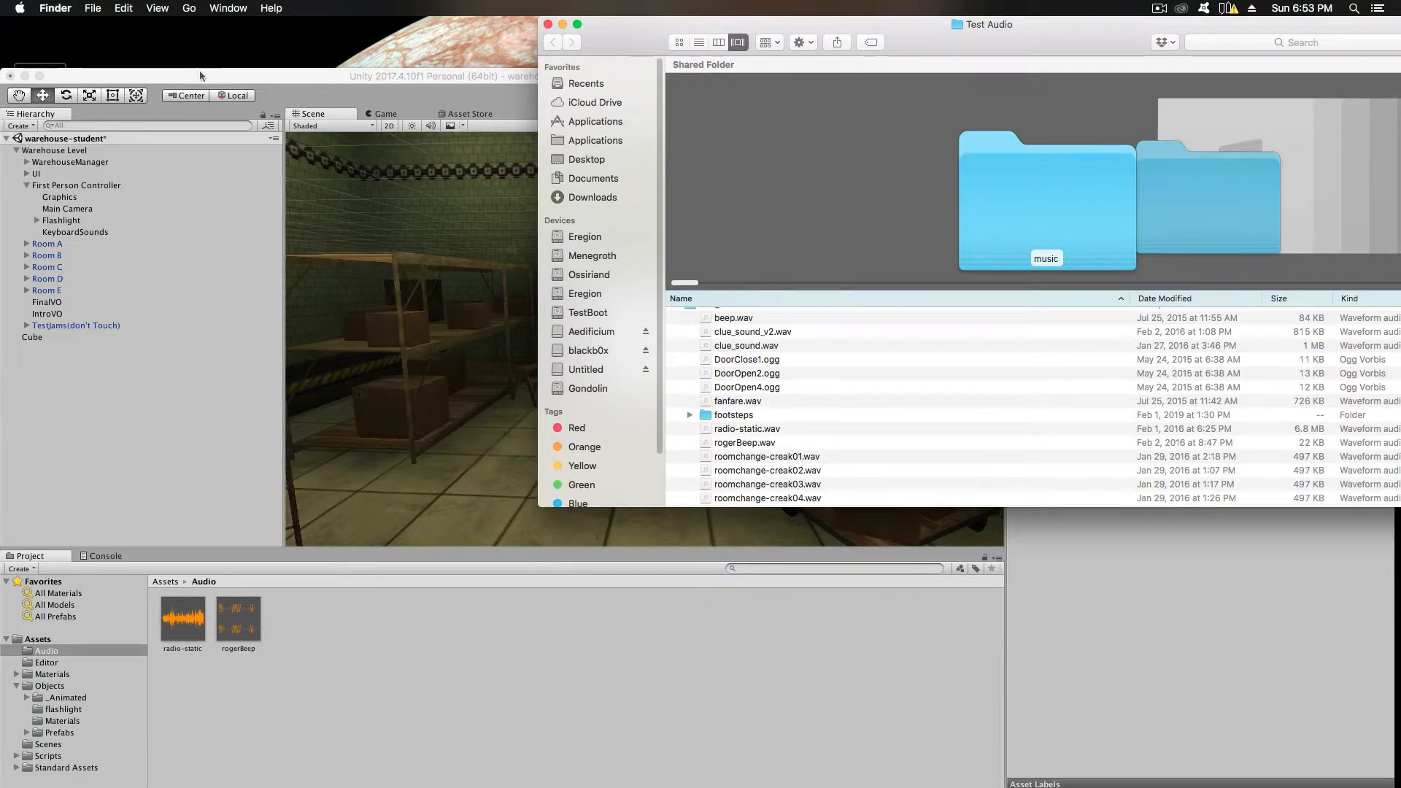
left_click_drag(205, 76, 207, 19)
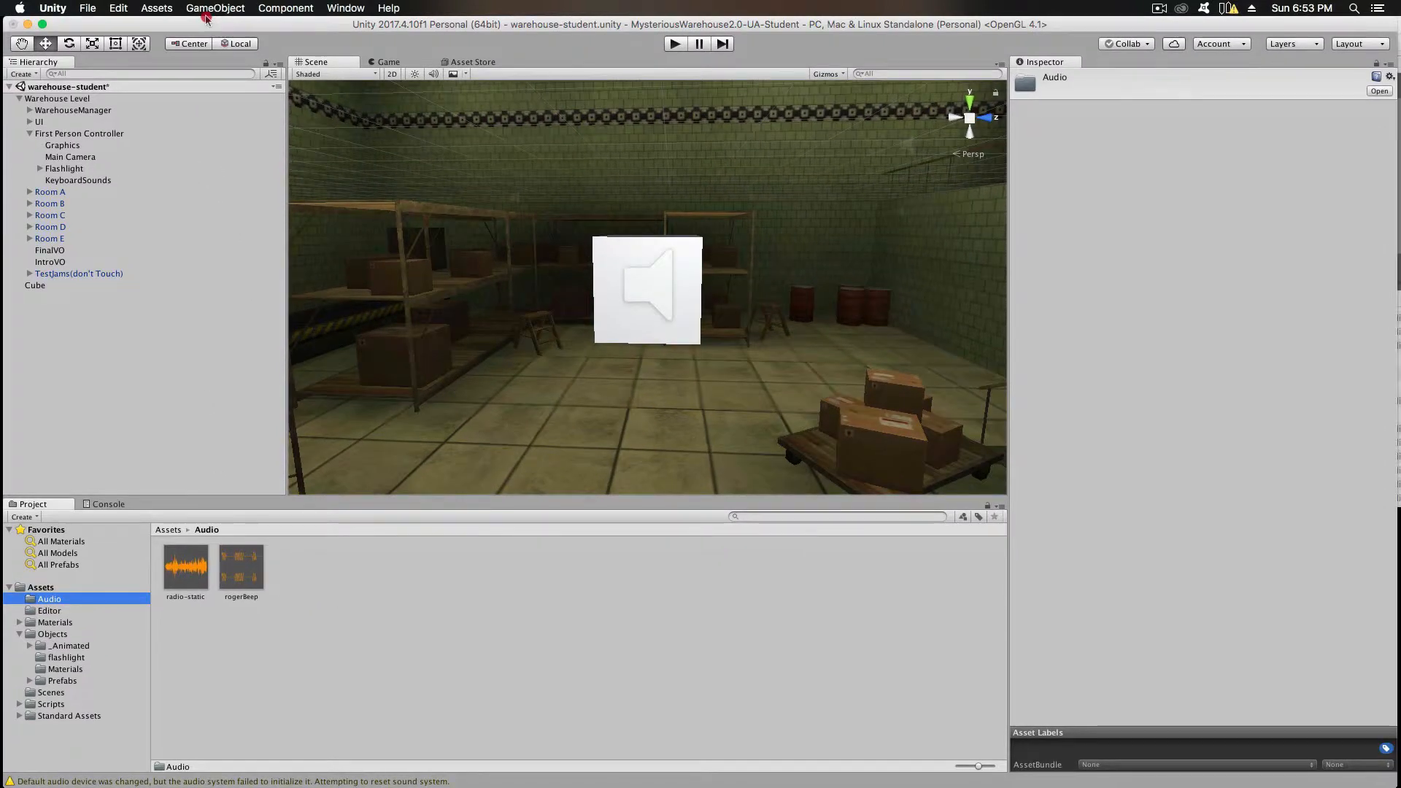
Step: Select and frame the cube, and assign the rogerBeep clip to its Audio Source
left_click(647, 314)
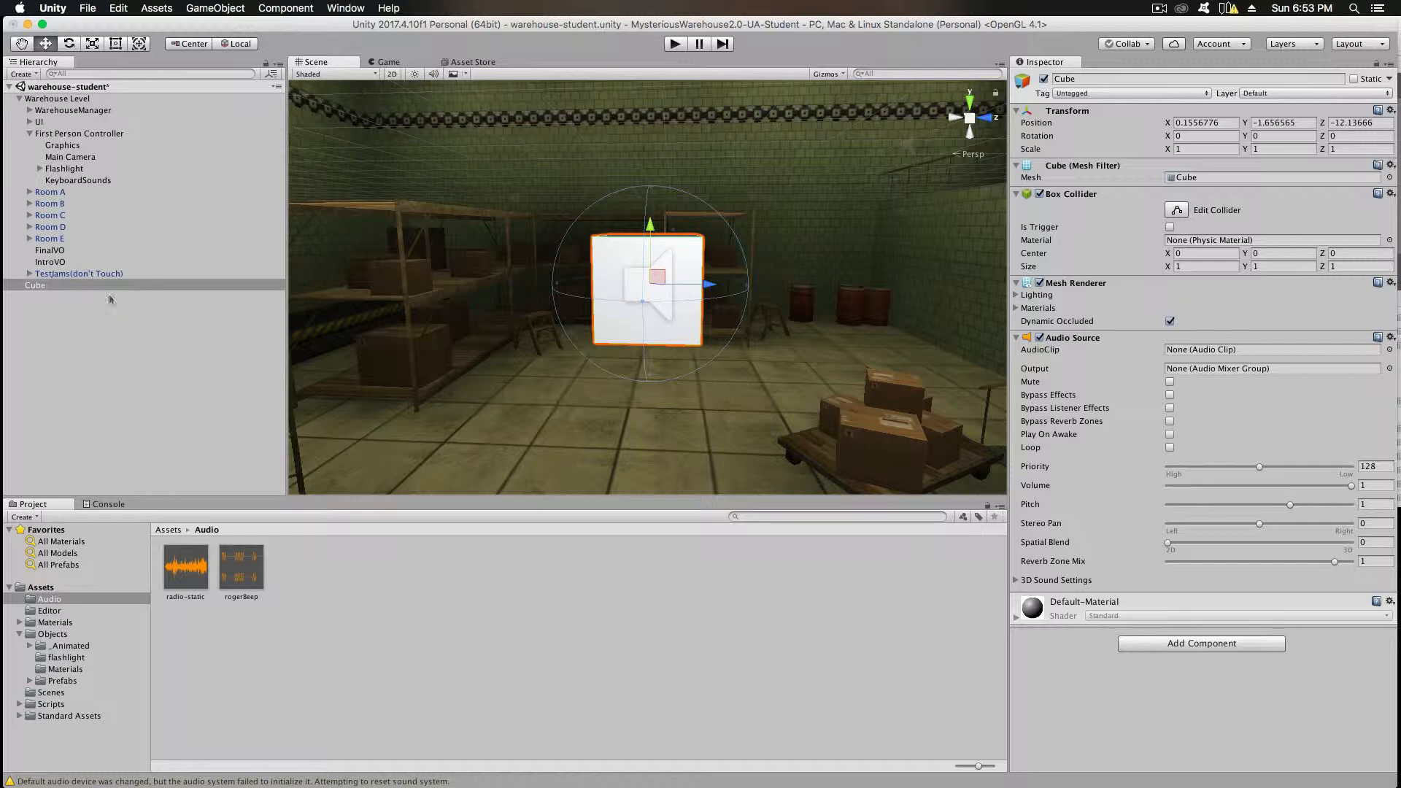
left_click(42, 288)
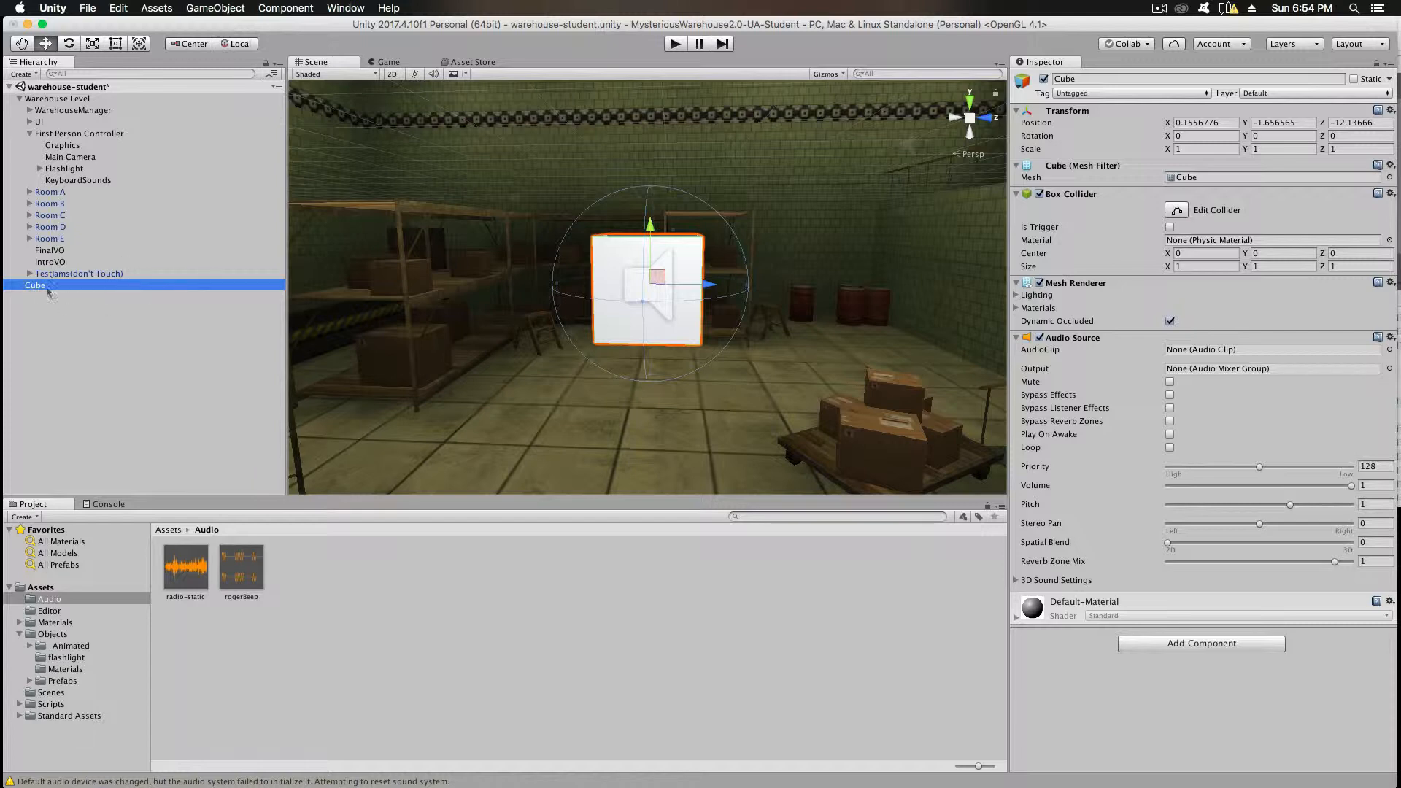
left_click_drag(543, 278, 527, 278, "alt")
key("f")
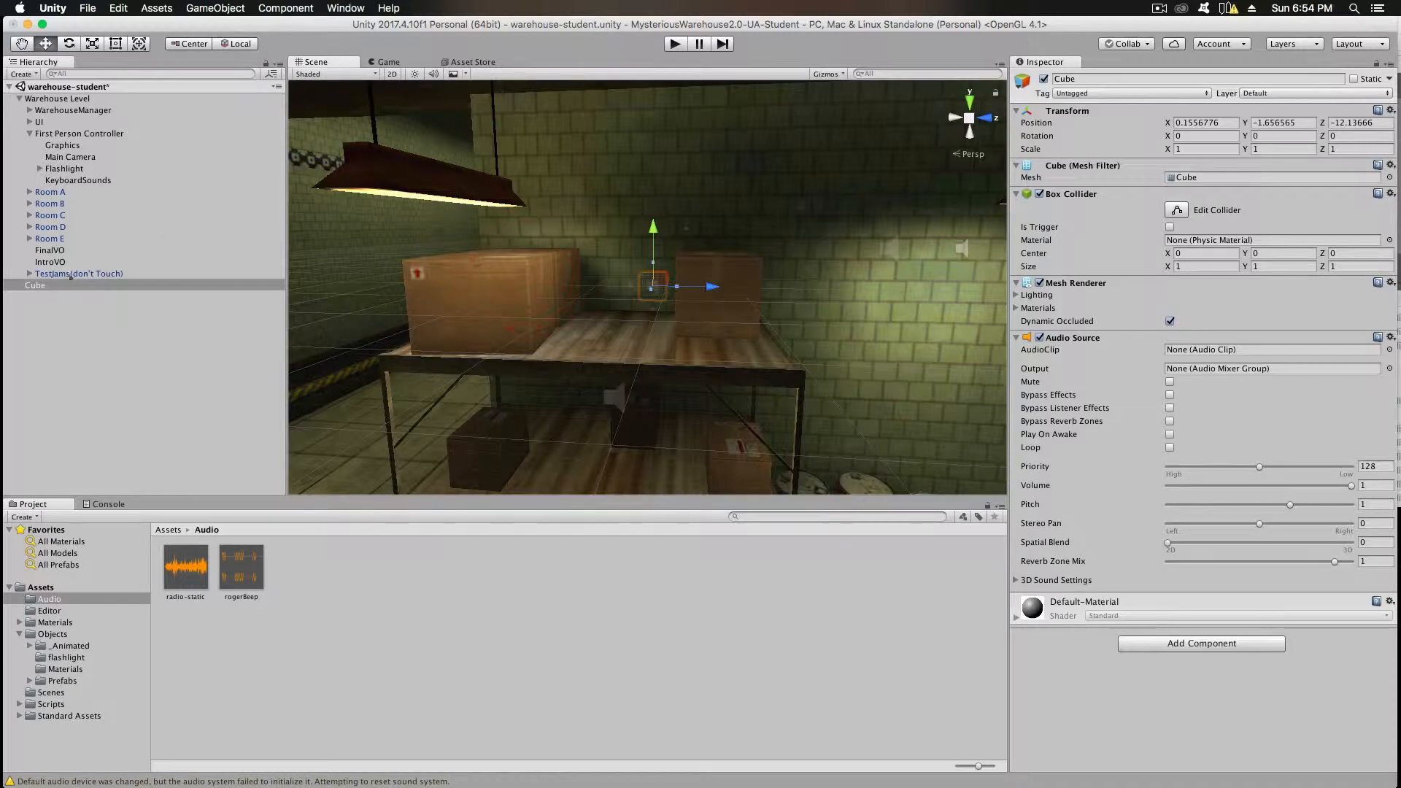
double_click(35, 285)
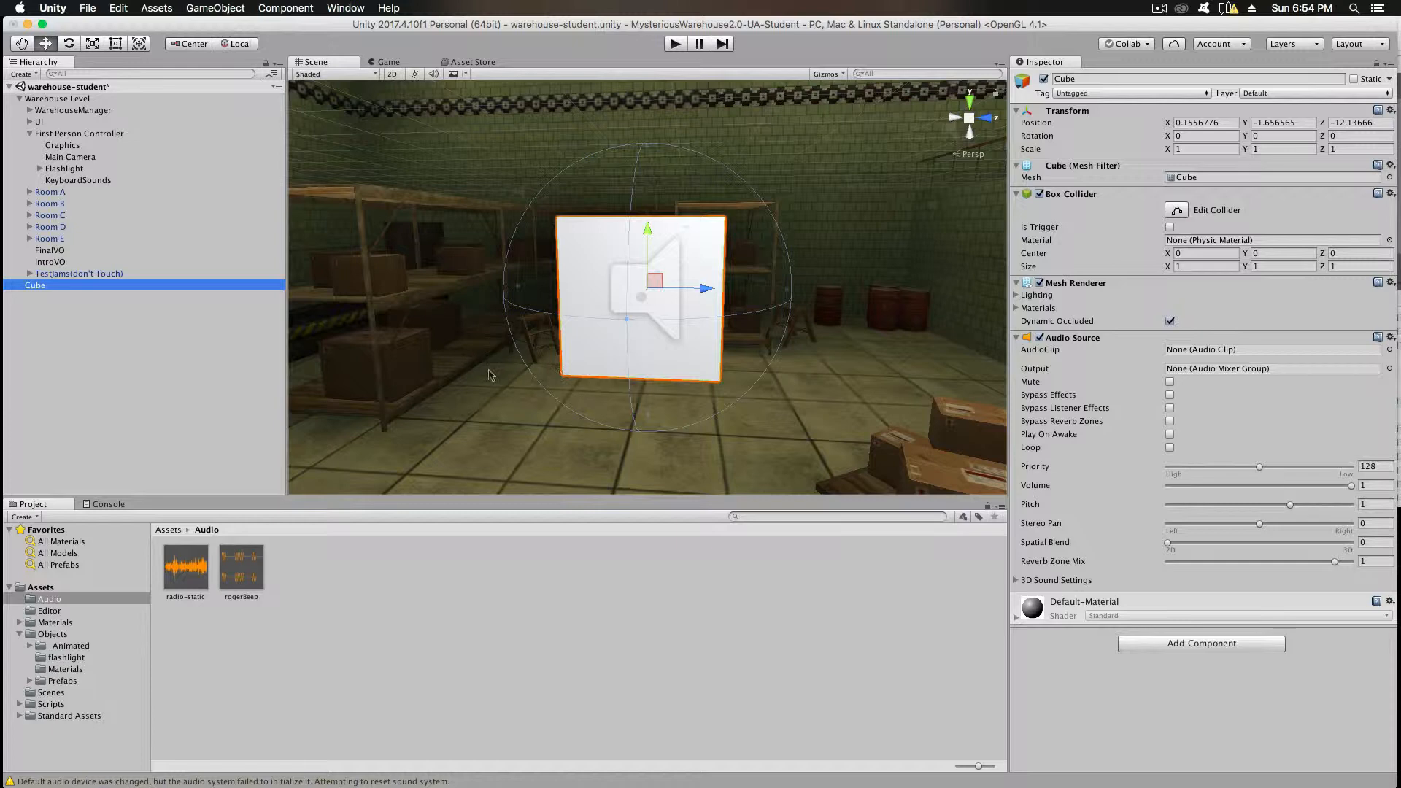
right_click_drag(489, 372, 502, 370)
key("s")
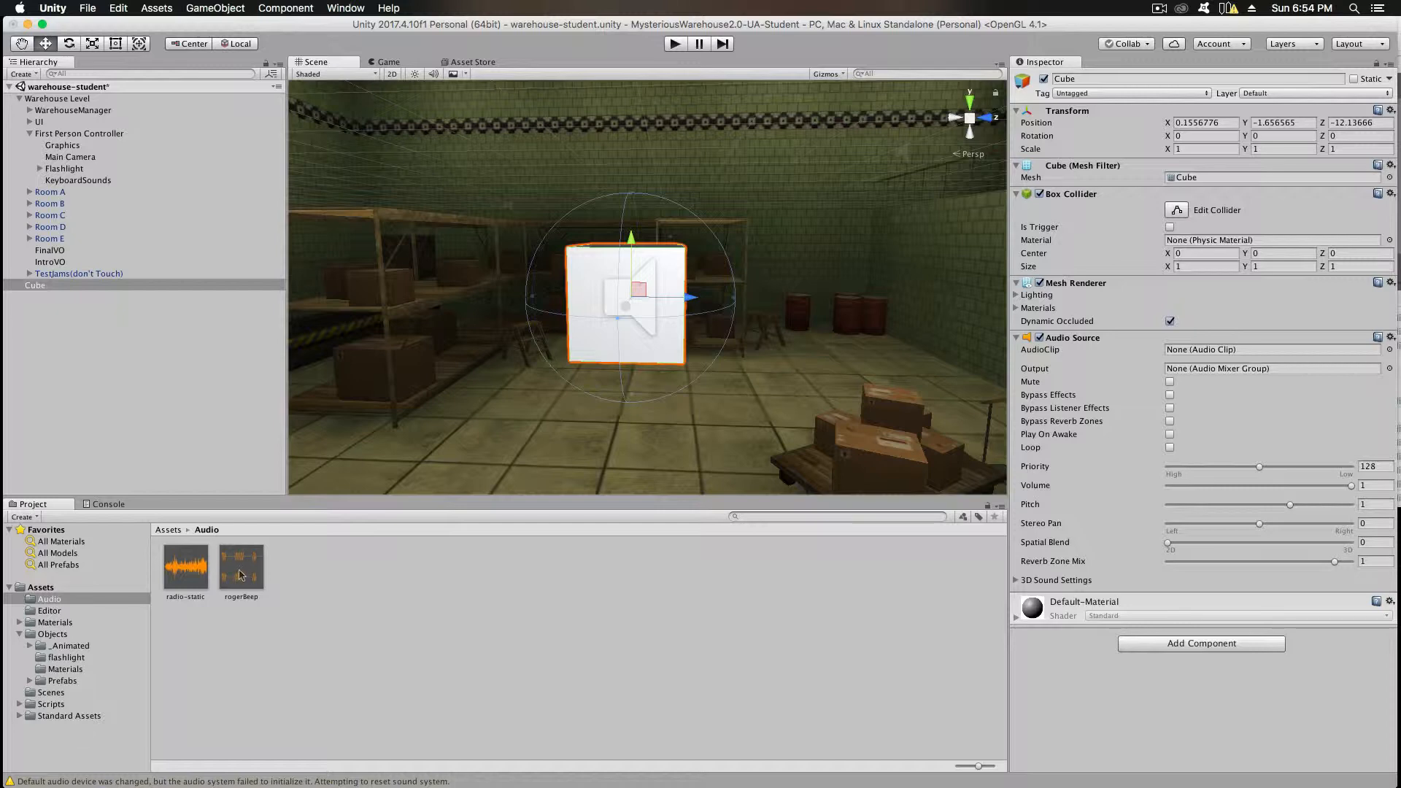
left_click(241, 575)
left_click_drag(241, 575, 1190, 353)
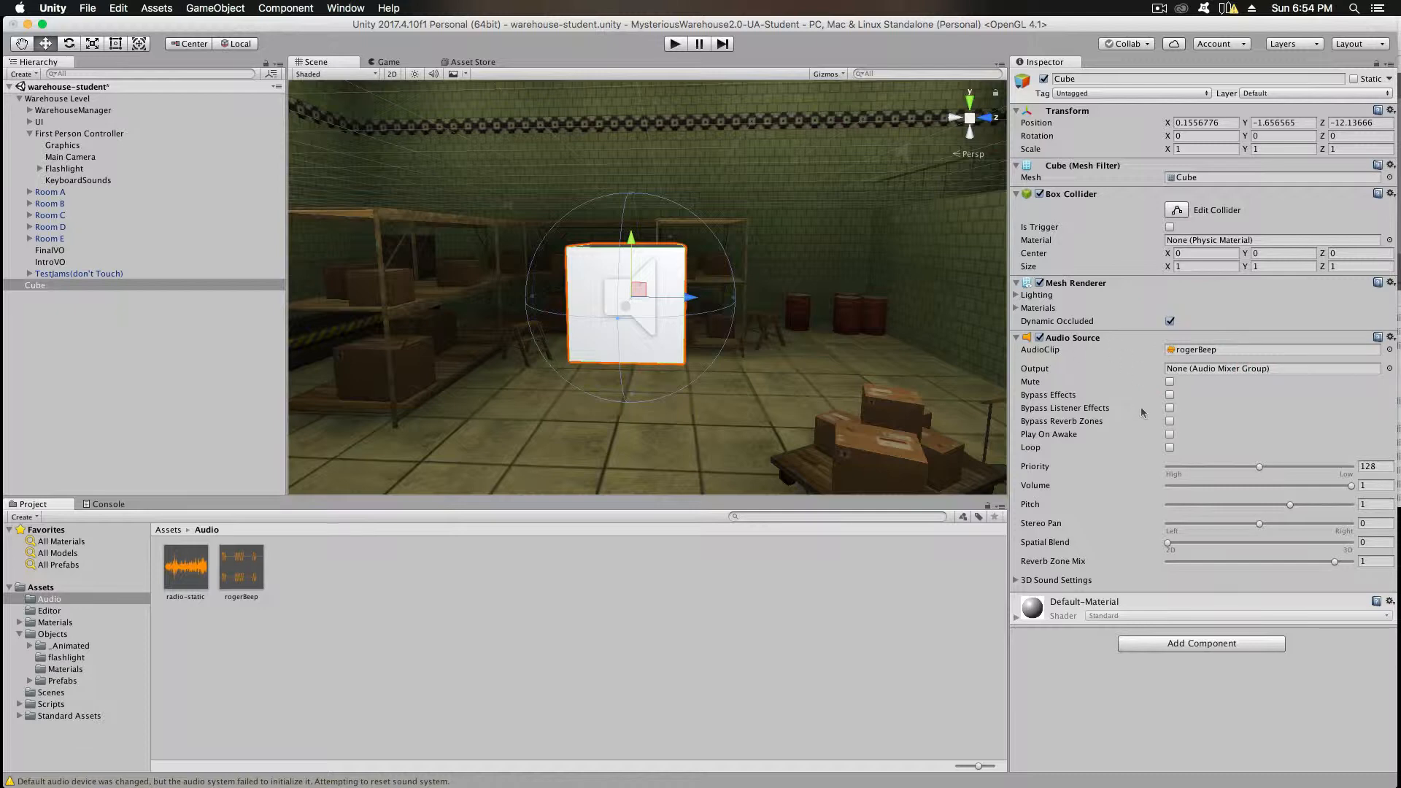
Step: Enable Play On Awake on the cube's Audio Source and set Spatial Blend to 0 for 2D sound
left_click(1170, 435)
mouse_move(1167, 547)
left_mouse_down()
mouse_move(1182, 545)
mouse_move(1154, 549)
mouse_move(1199, 544)
mouse_move(1161, 548)
left_mouse_up()
left_click_drag(1167, 542, 1165, 543)
left_click_drag(1166, 542, 1167, 542)
Step: Run the scene in play mode to test the cube's sound, and stop playback
left_click(672, 46)
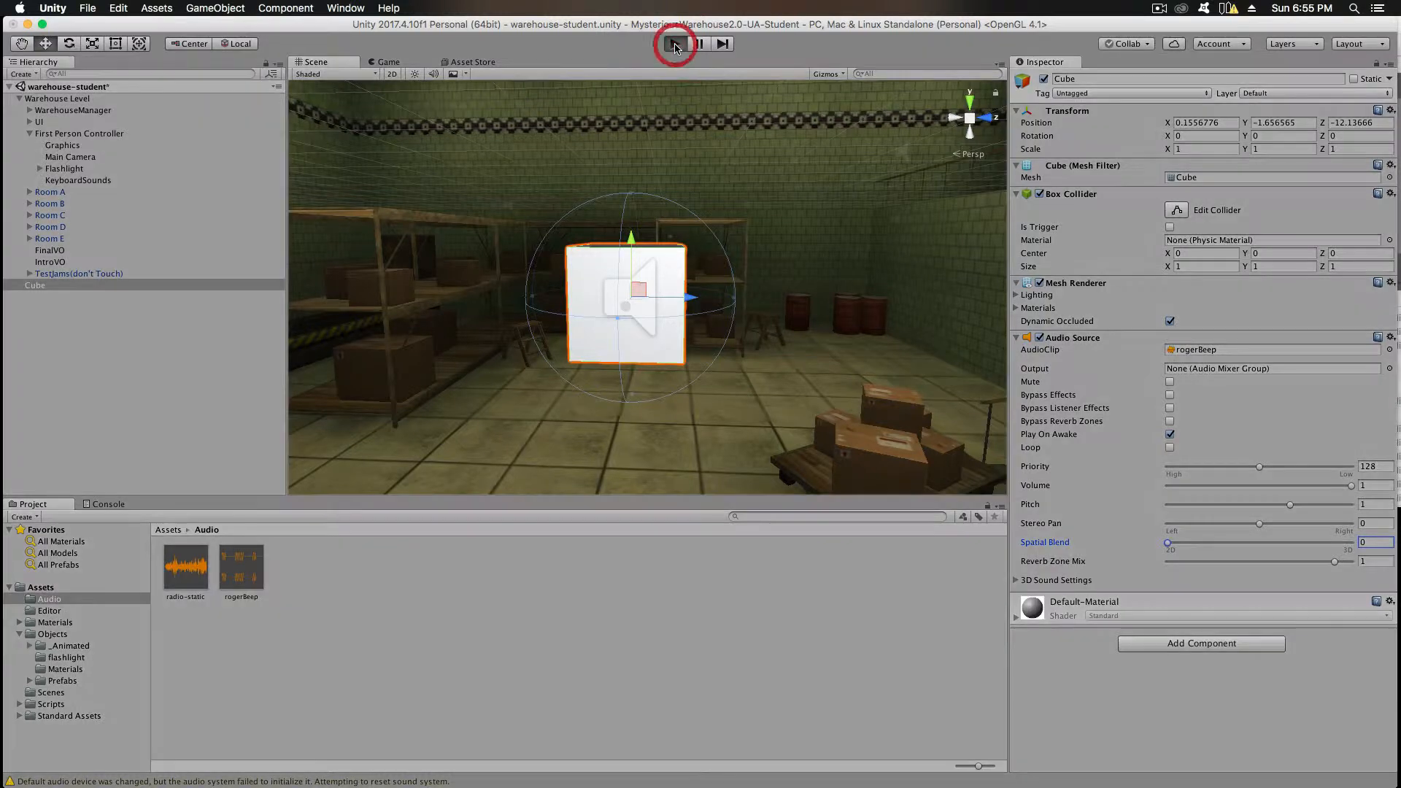
left_click(675, 46)
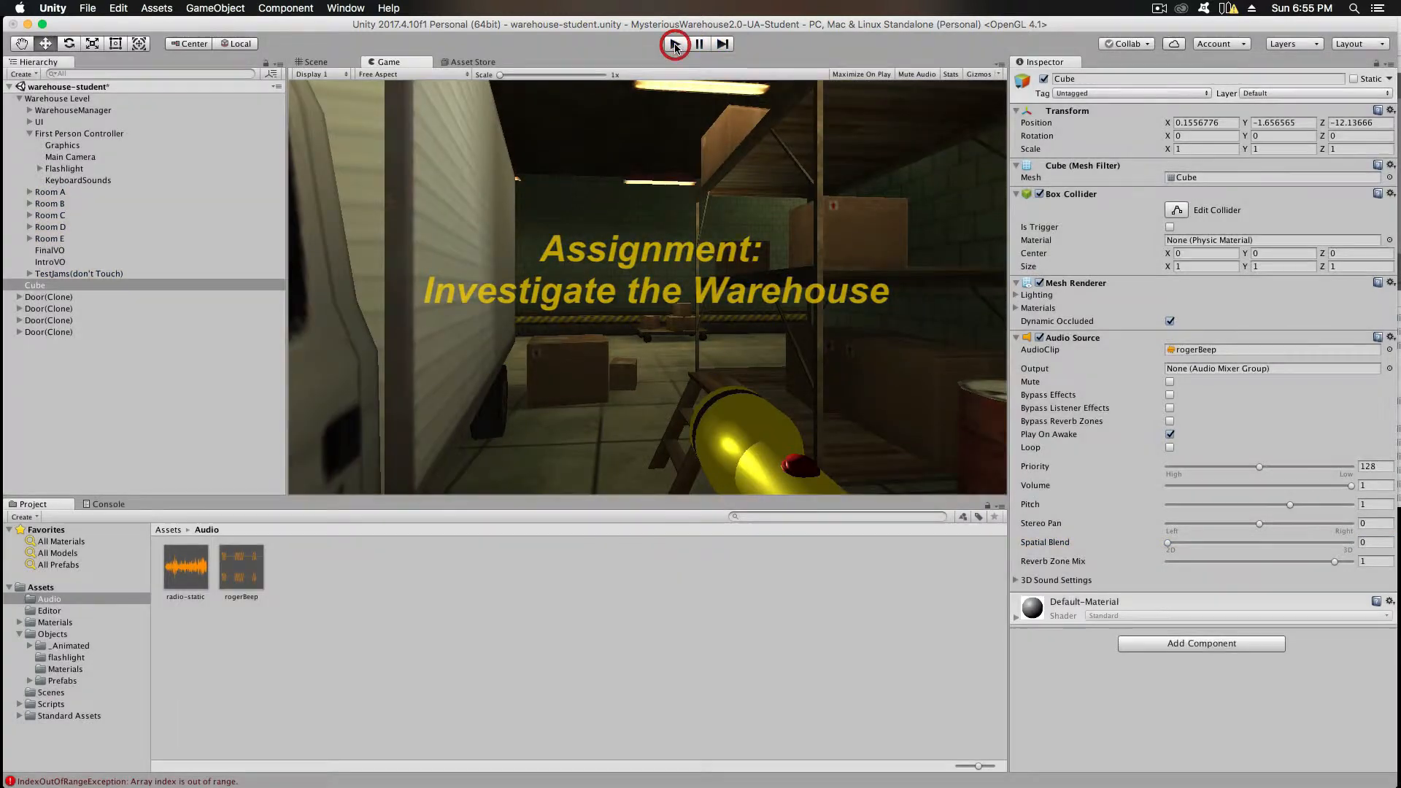
left_click(675, 45)
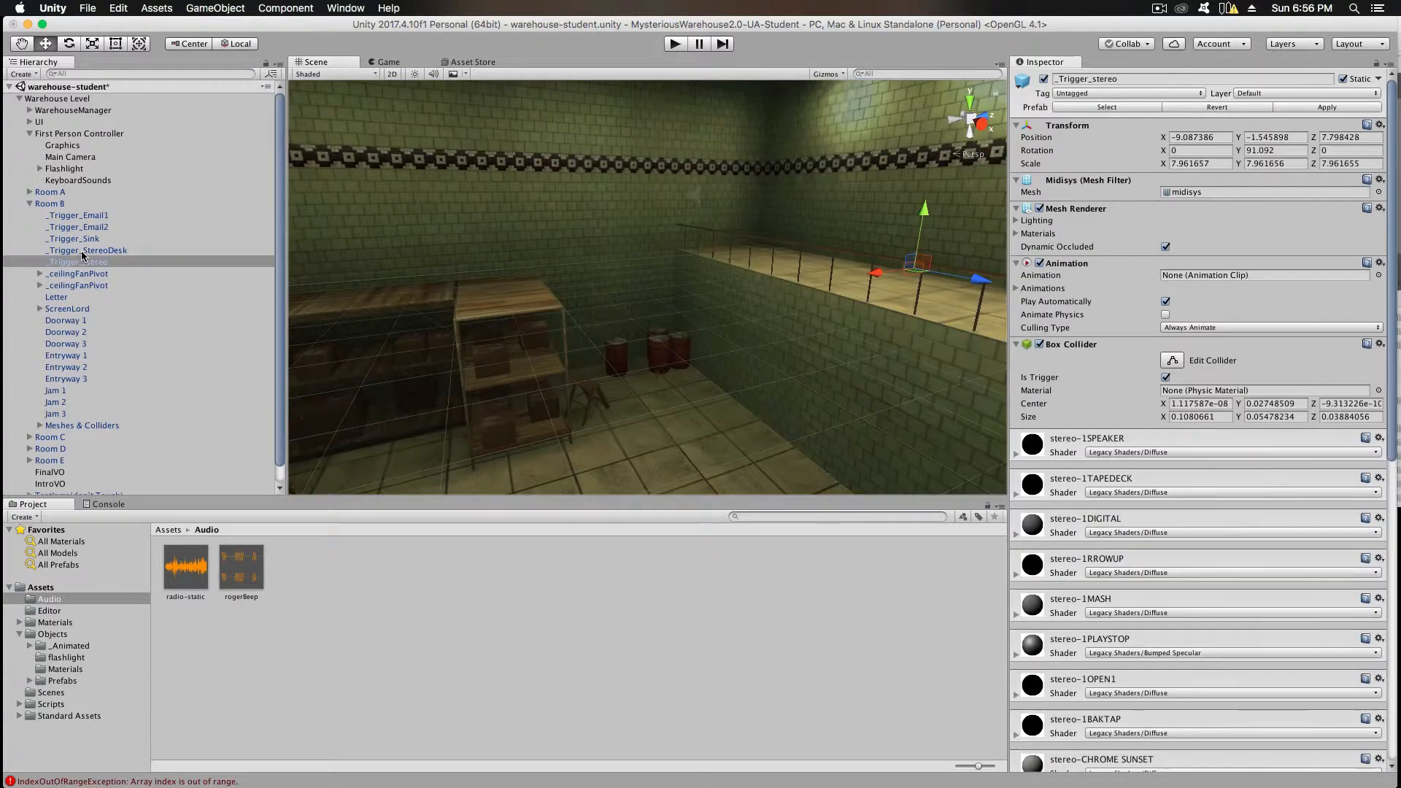
Step: Bring the stereo in Room B into view and select the _Trigger_stereo object
left_click_drag(431, 381, 430, 352, "alt")
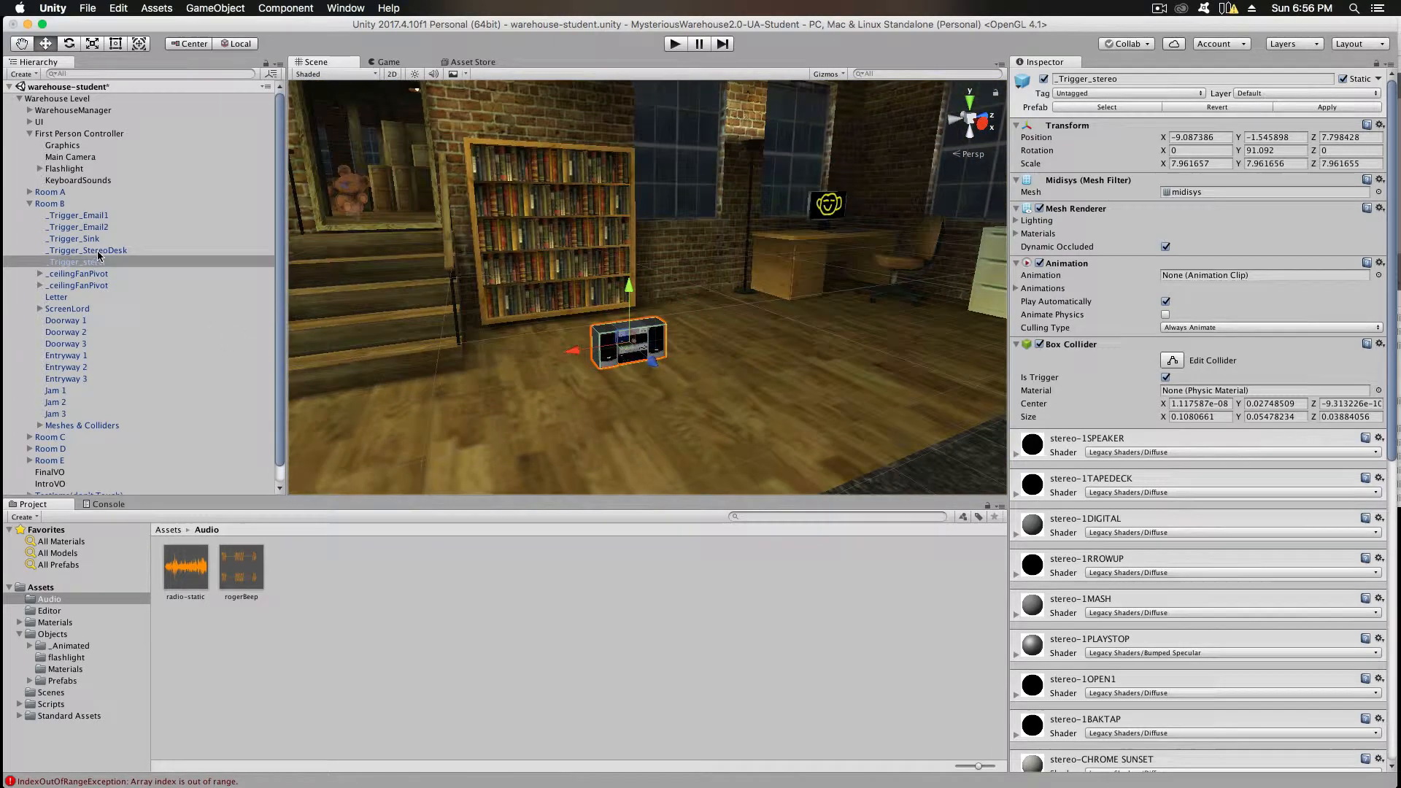
left_click(97, 250)
left_click(95, 262)
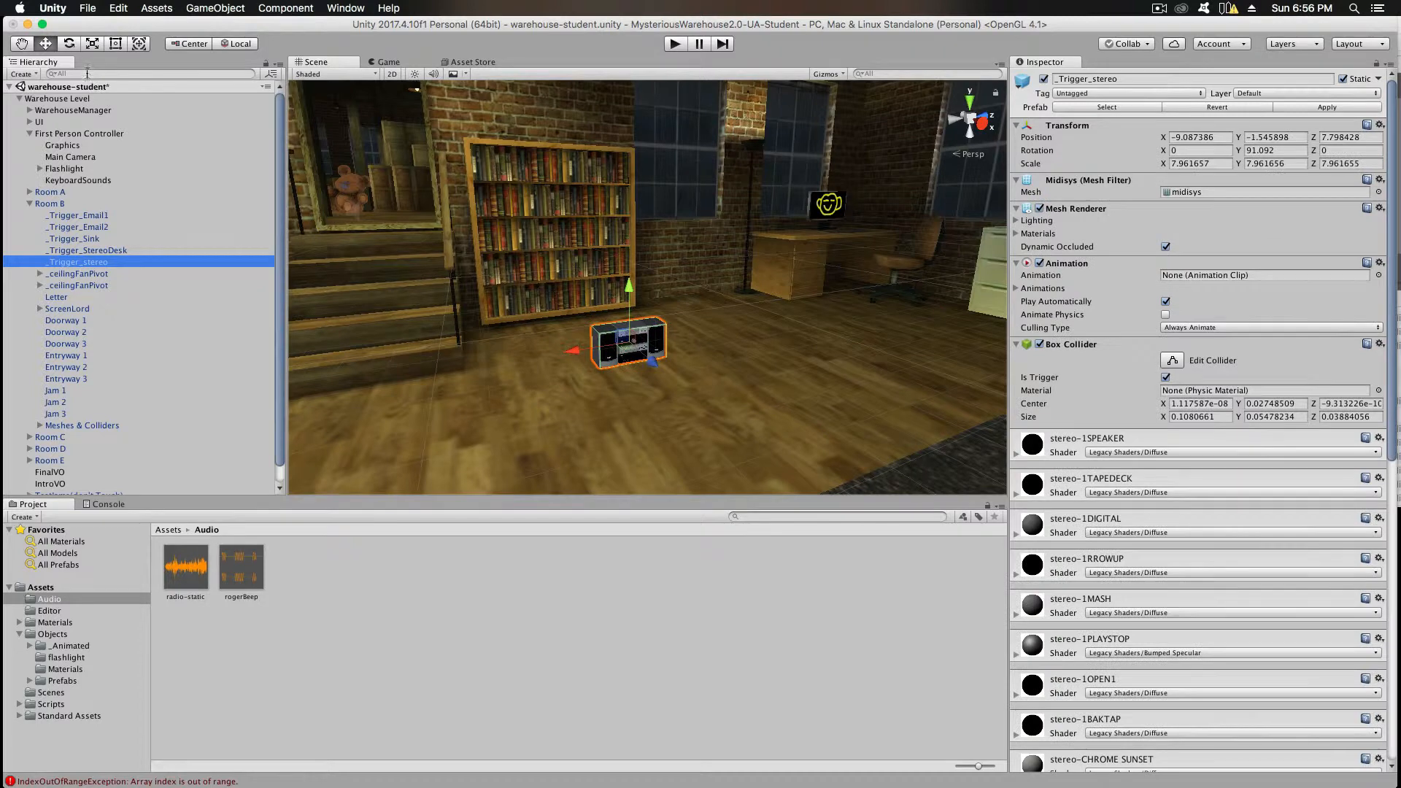
Step: Filter the scene hierarchy by "stereo", select _Trigger_stereo among the results, and clear the filter with that object selected
left_click(87, 73)
type("ster")
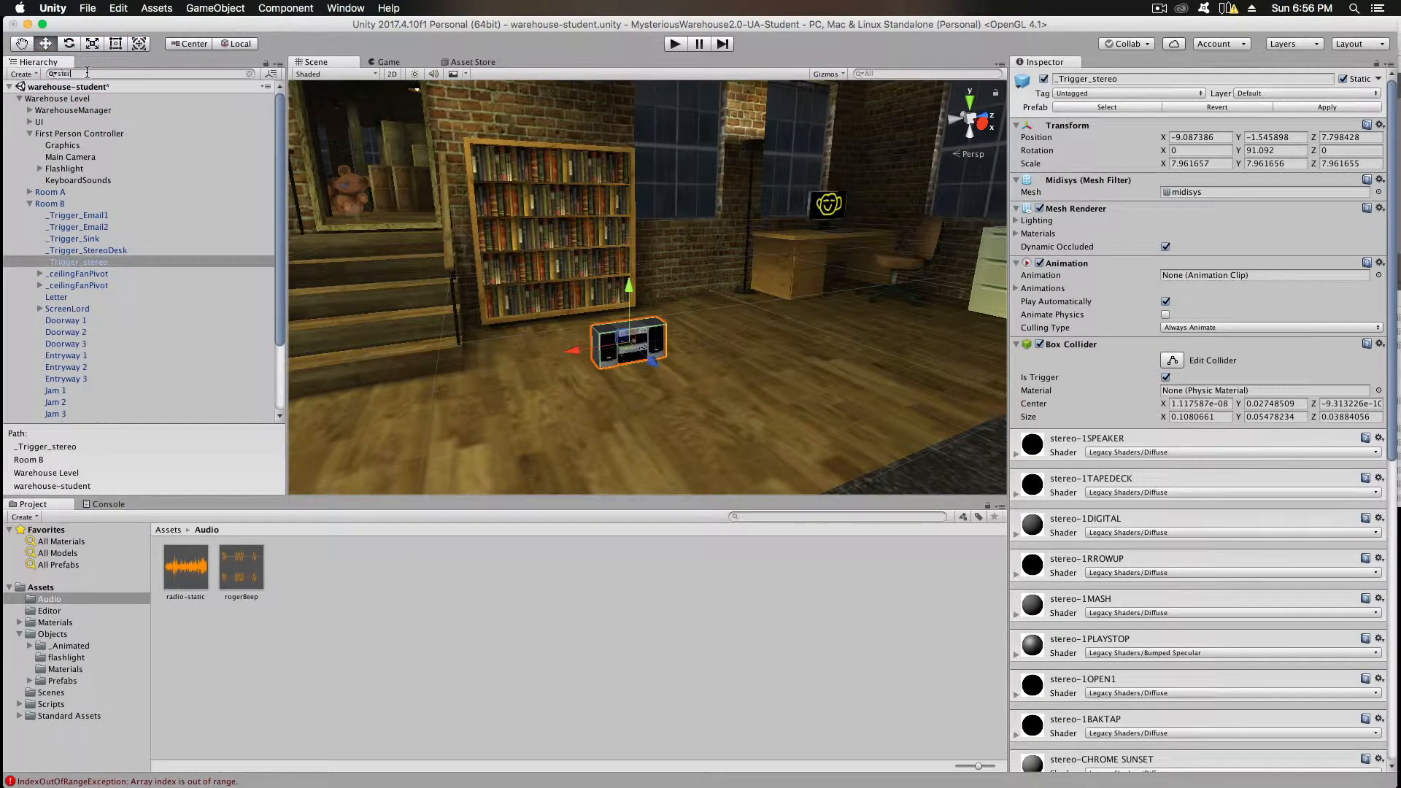
type("eo")
left_click(37, 99)
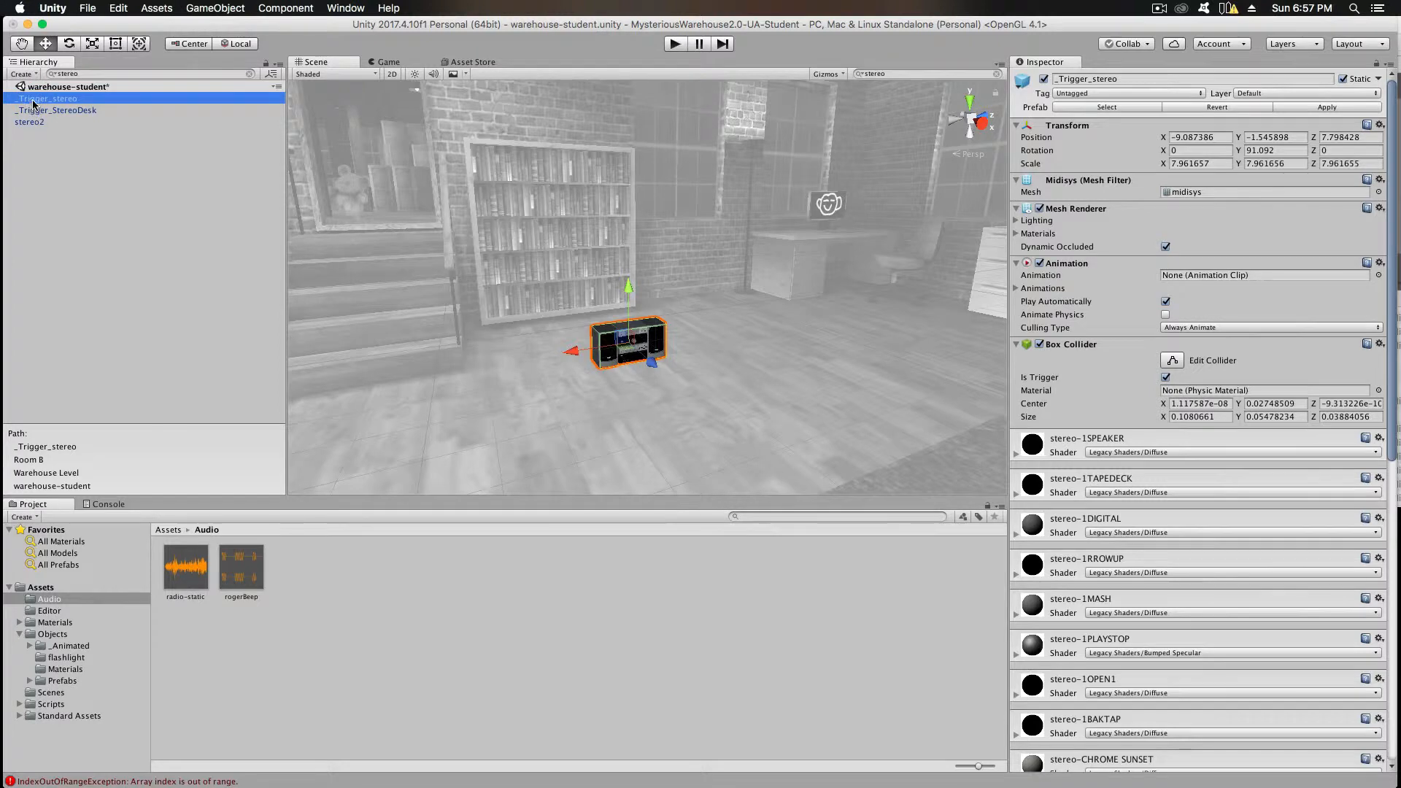
left_click(33, 106)
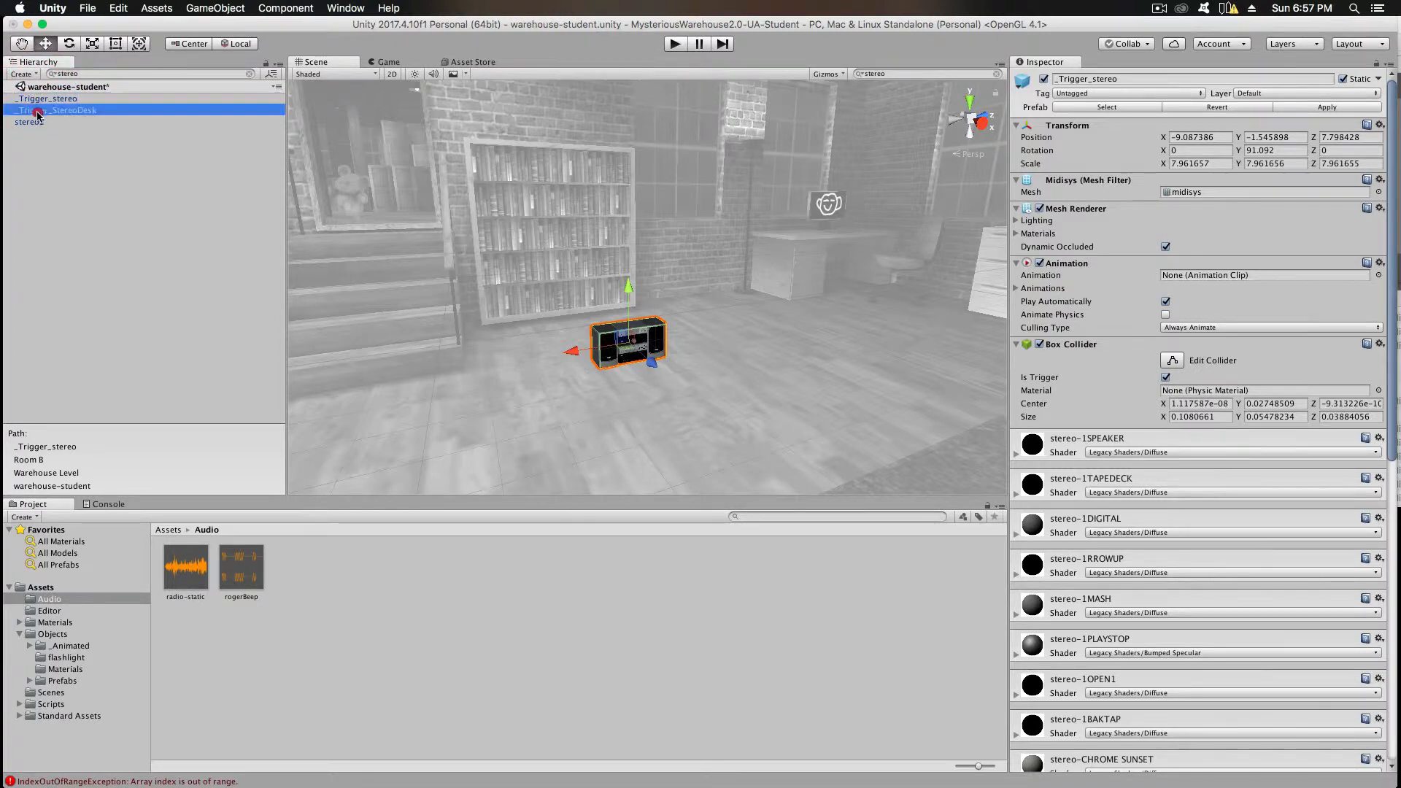
left_click(32, 100)
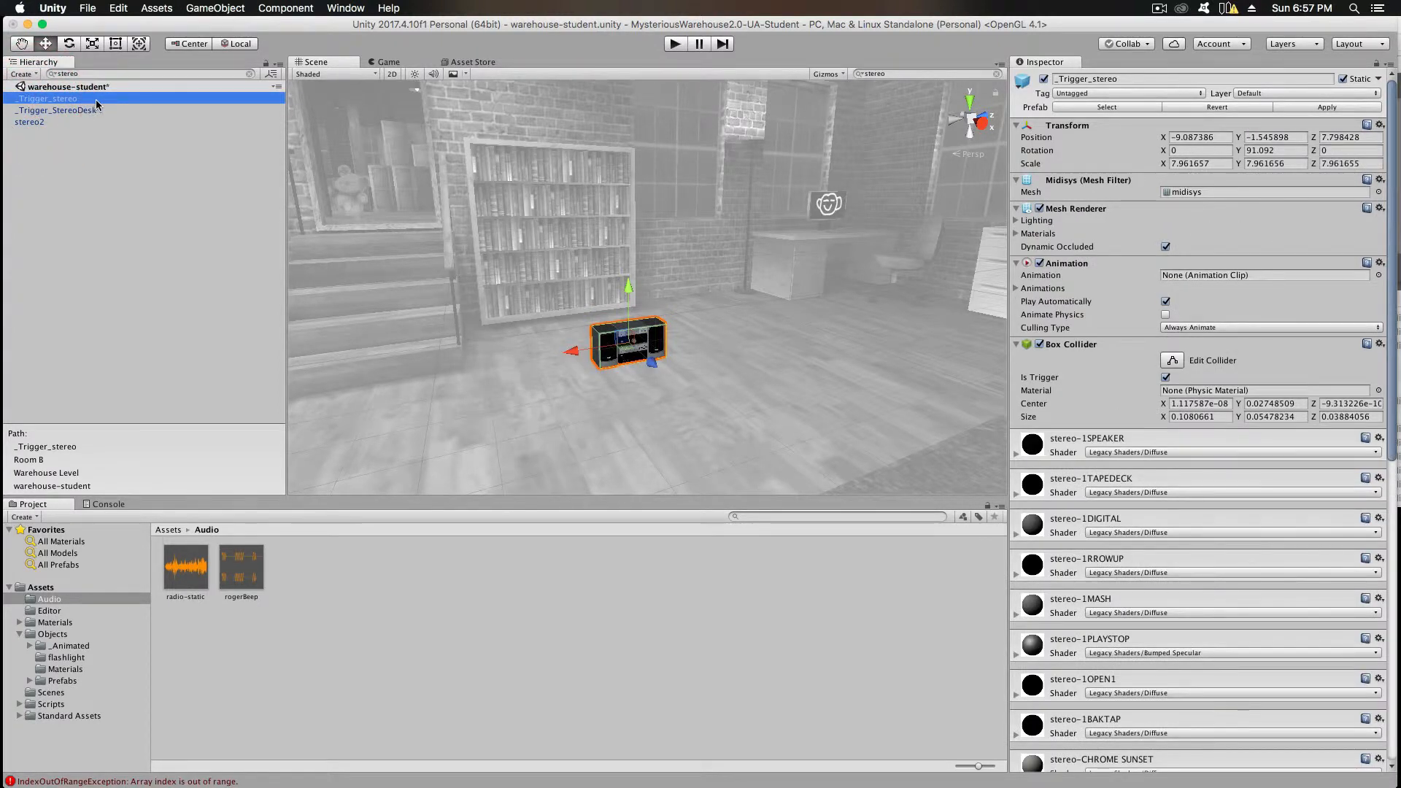
left_click_drag(82, 74, 40, 75)
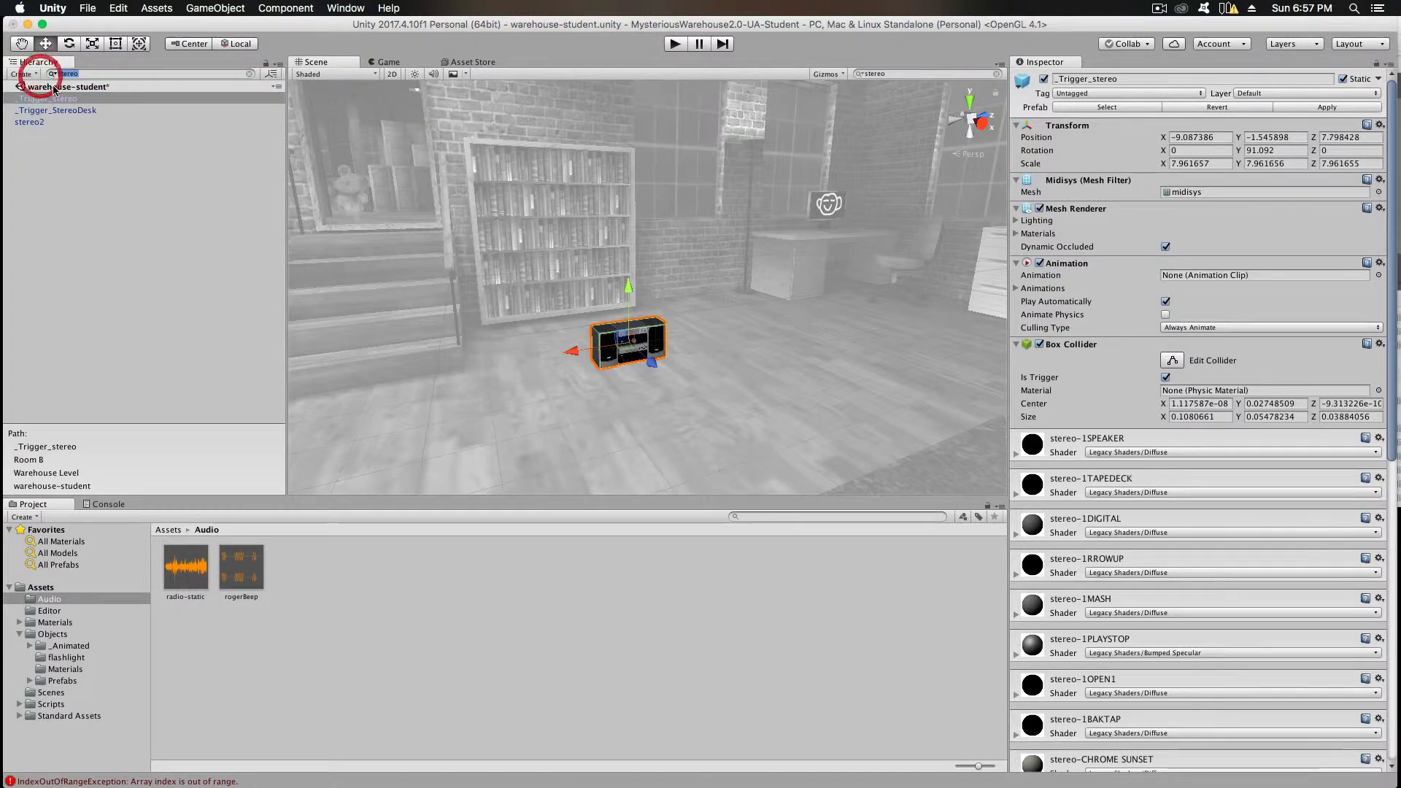
key("BackSpace")
left_click(108, 262)
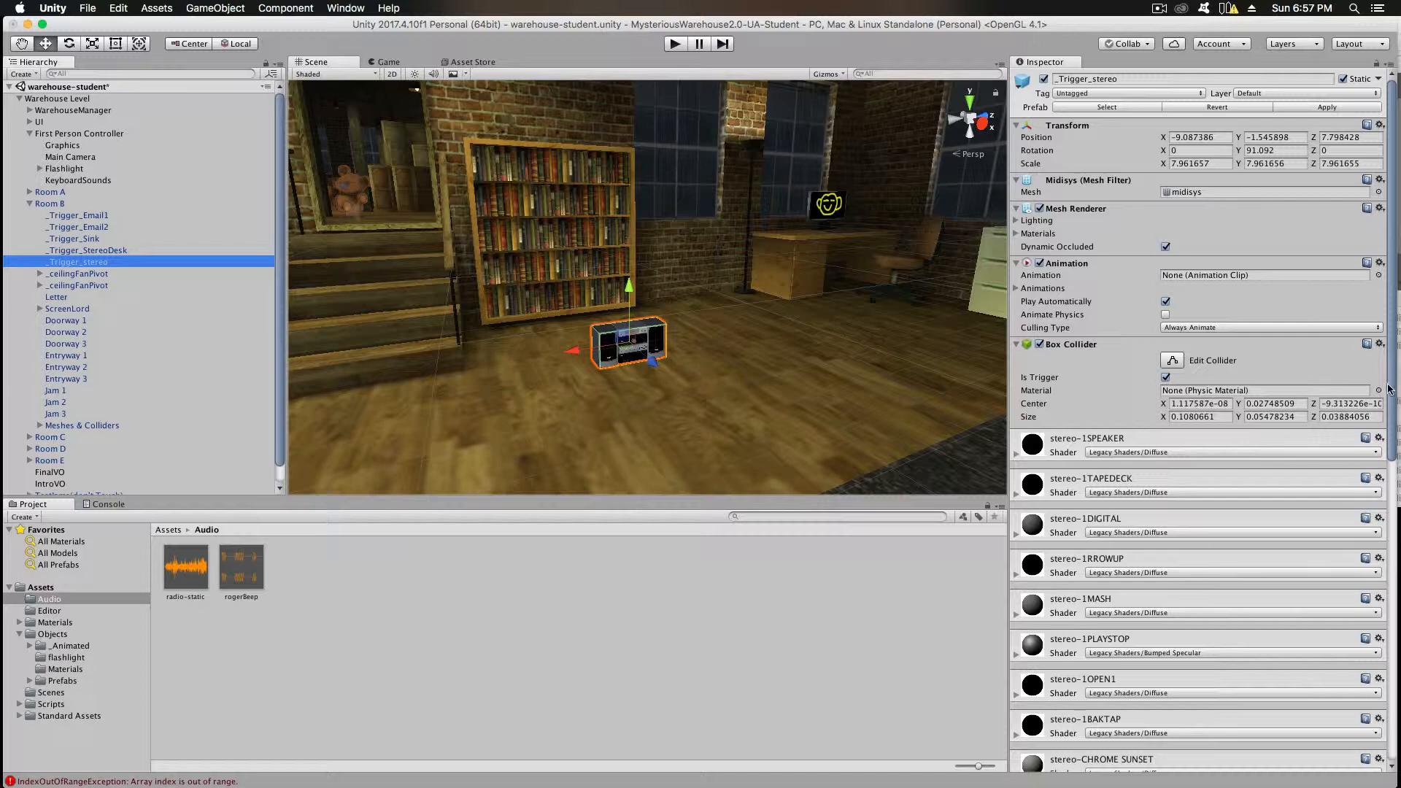
Step: Collapse the stereo's Box Collider settings and add an Audio Source component to _Trigger_stereo
left_click_drag(1389, 390, 1292, 470)
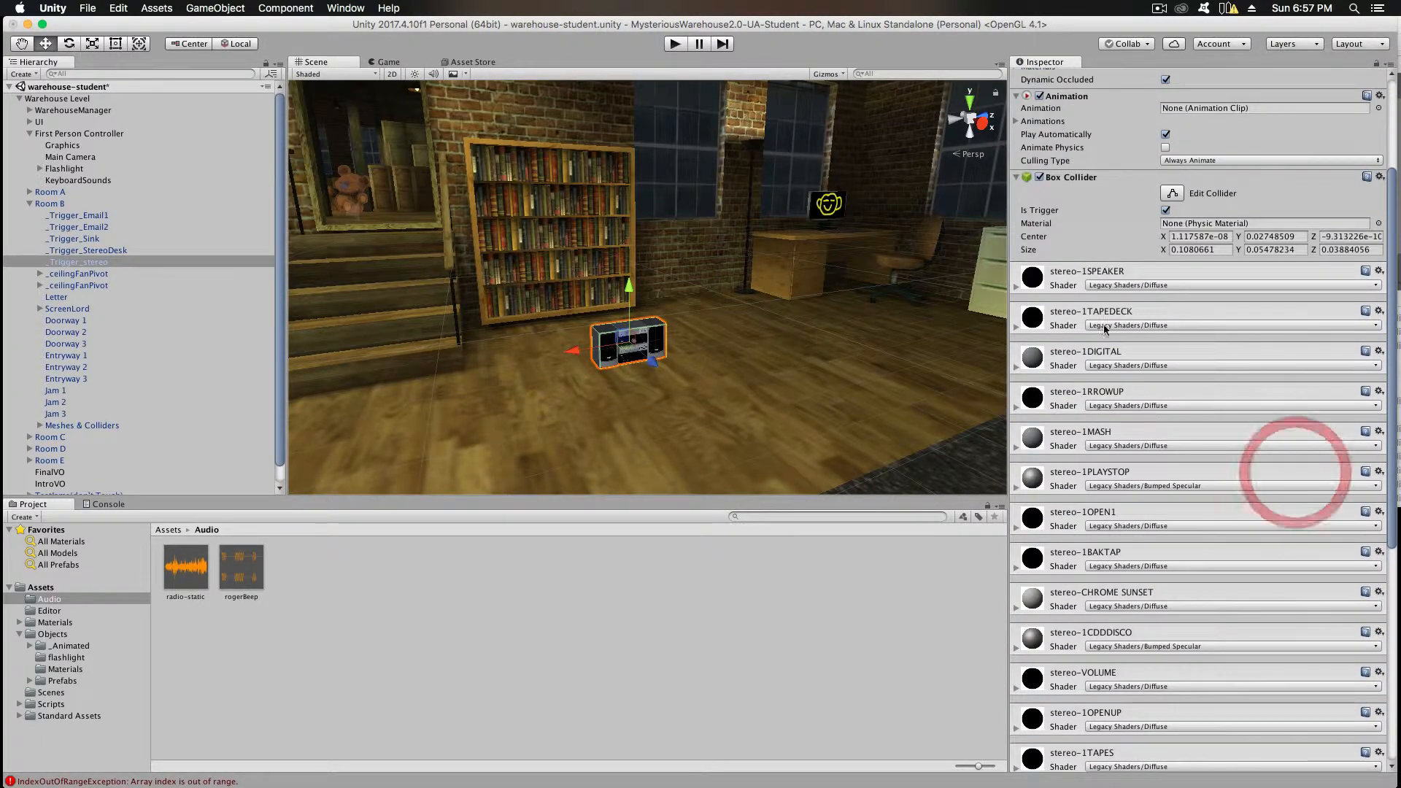
left_click(1018, 177)
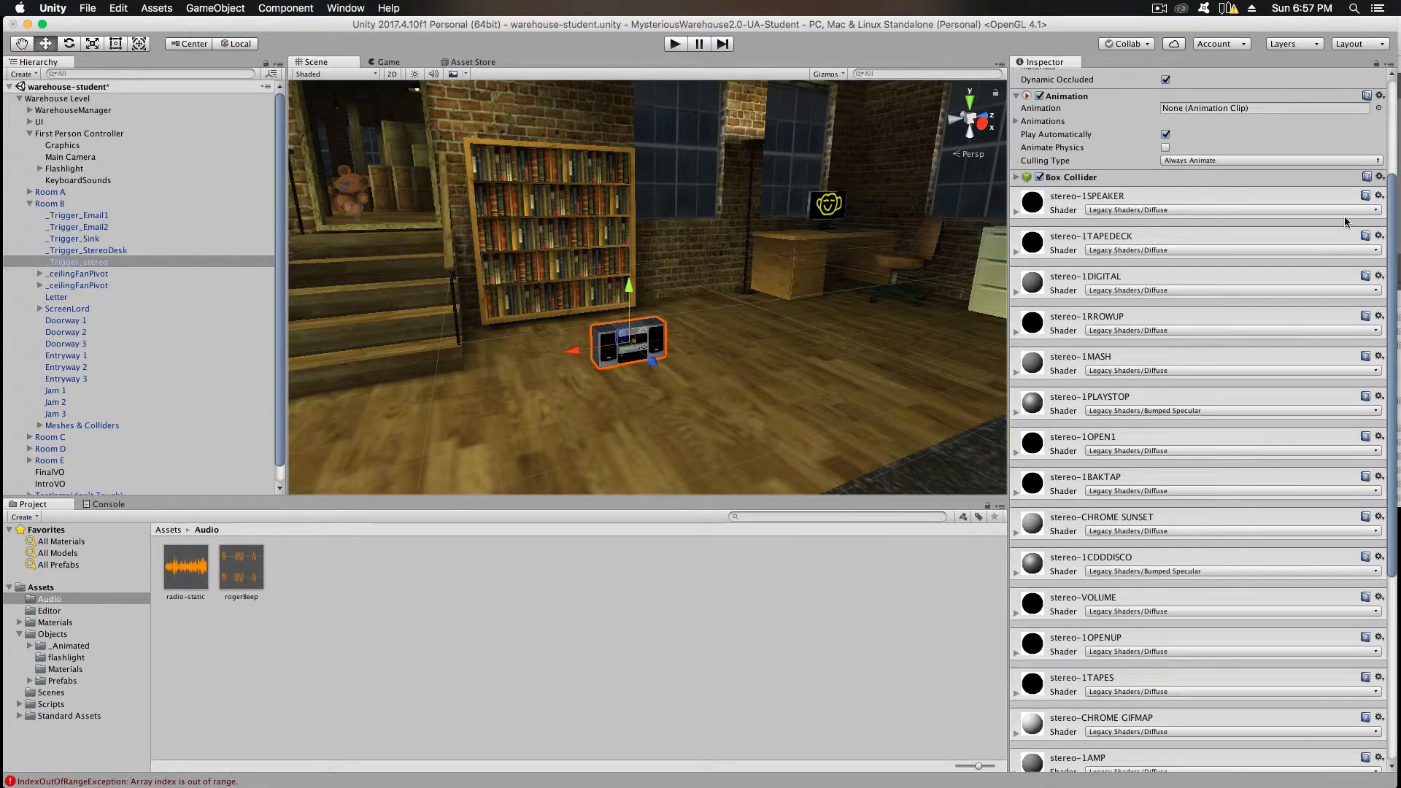
left_click_drag(1391, 227, 1390, 482)
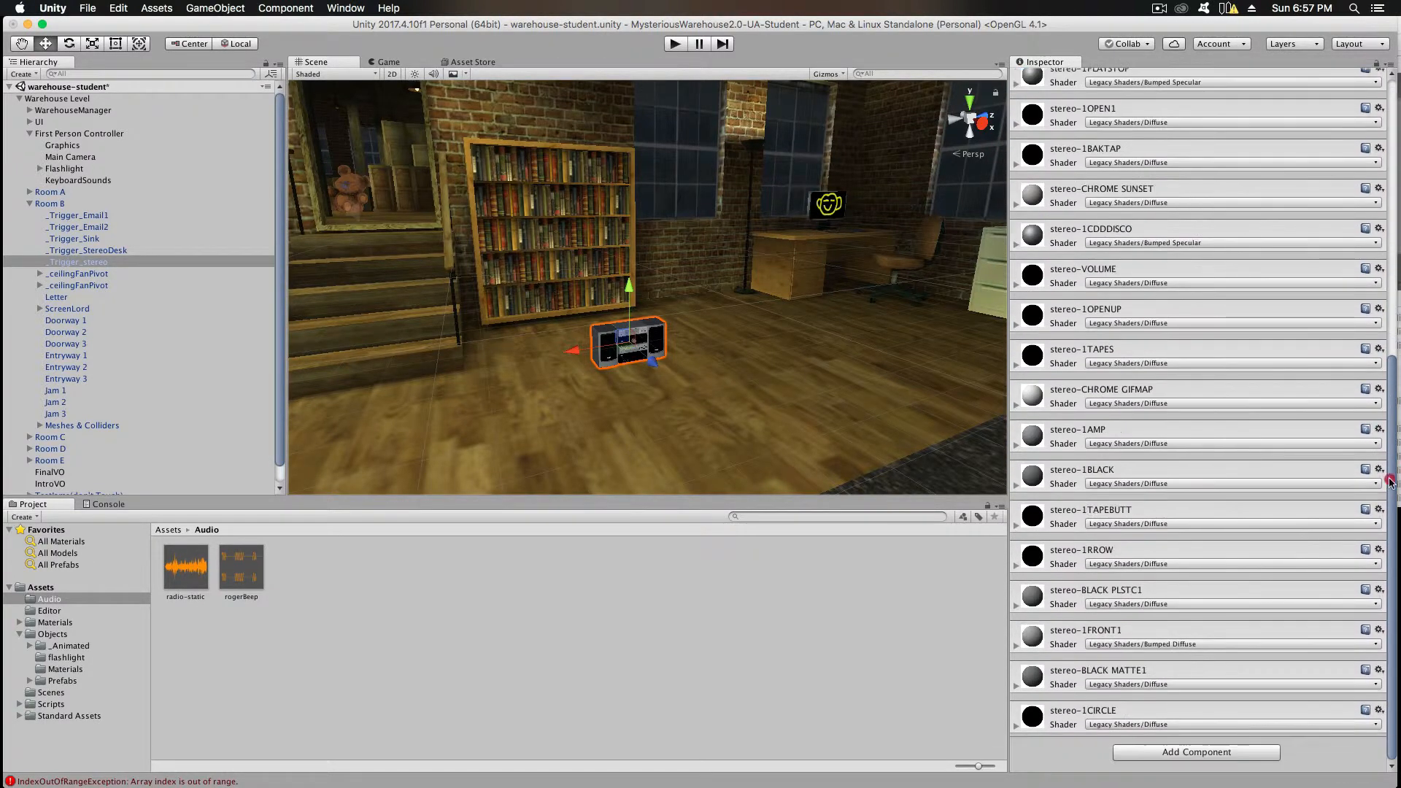
left_click(1162, 752)
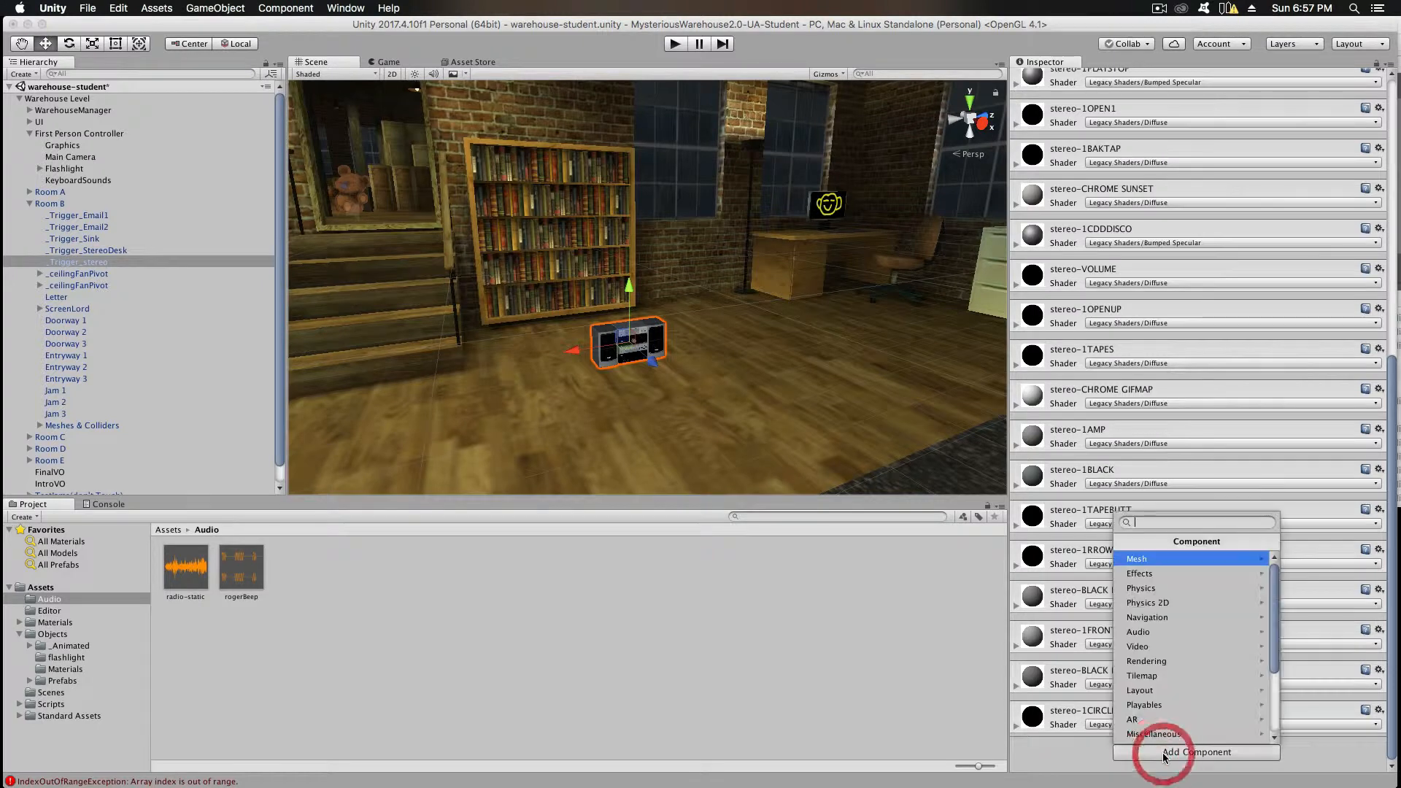
left_click(1147, 634)
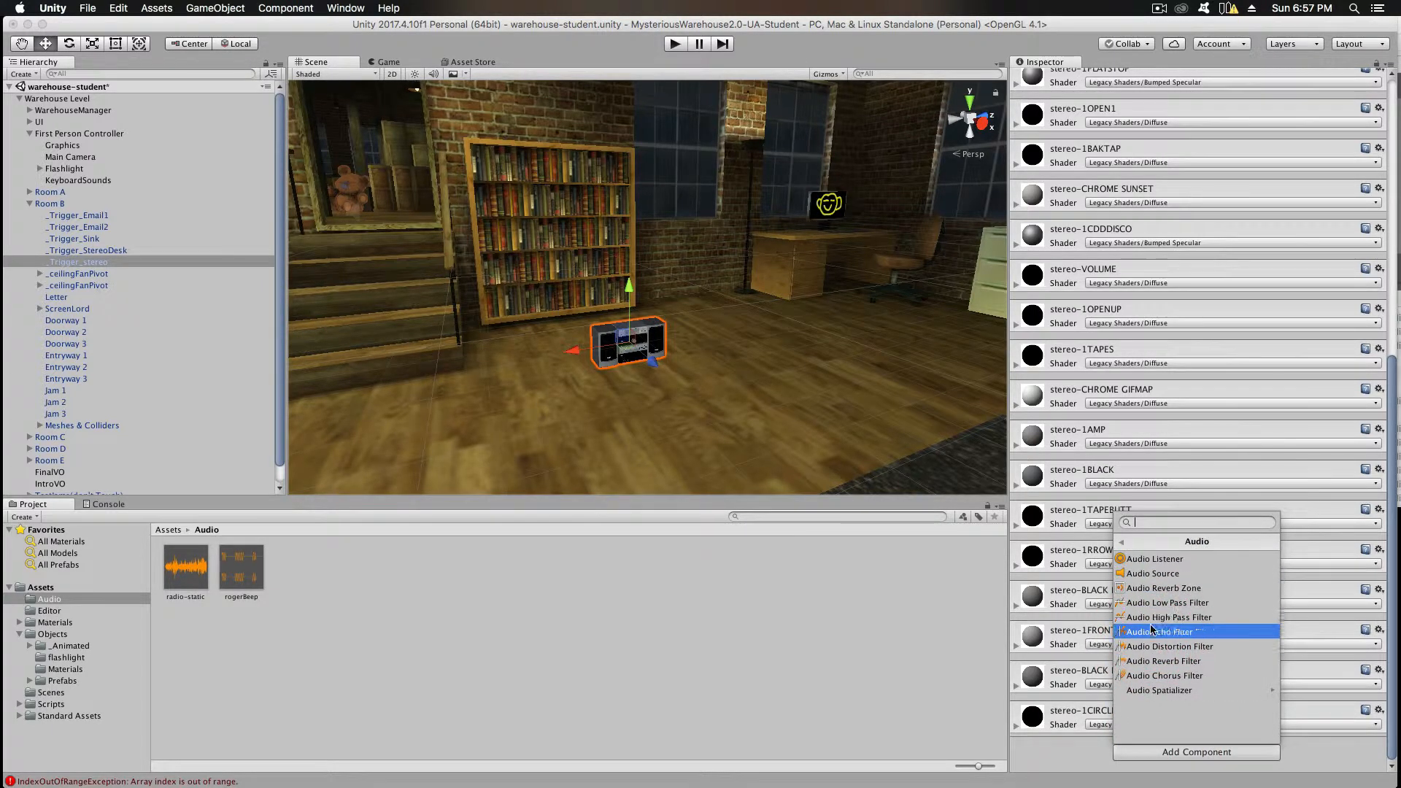
left_click(1153, 574)
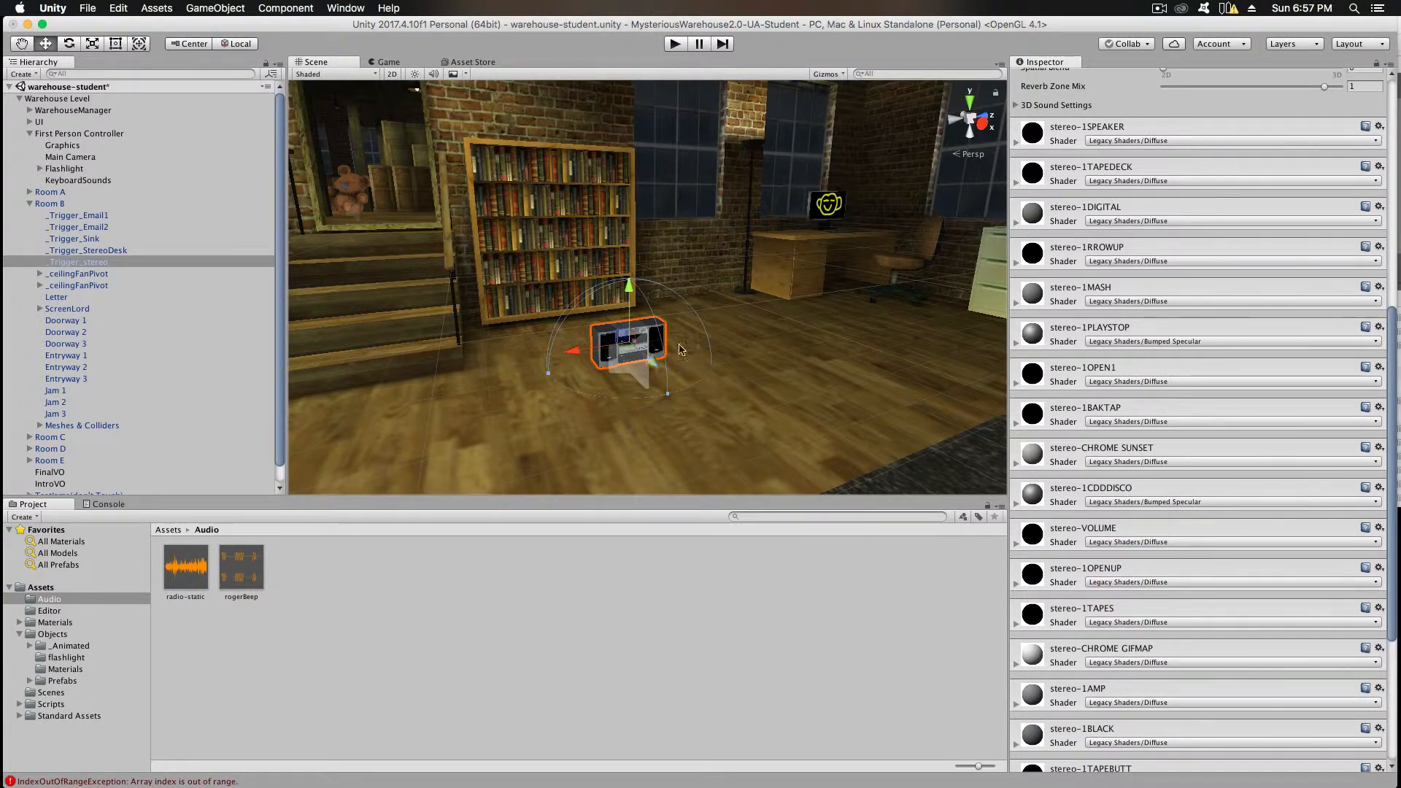
Step: Assign the radio-static clip to the stereo's Audio Source and enable Loop
left_click(95, 260)
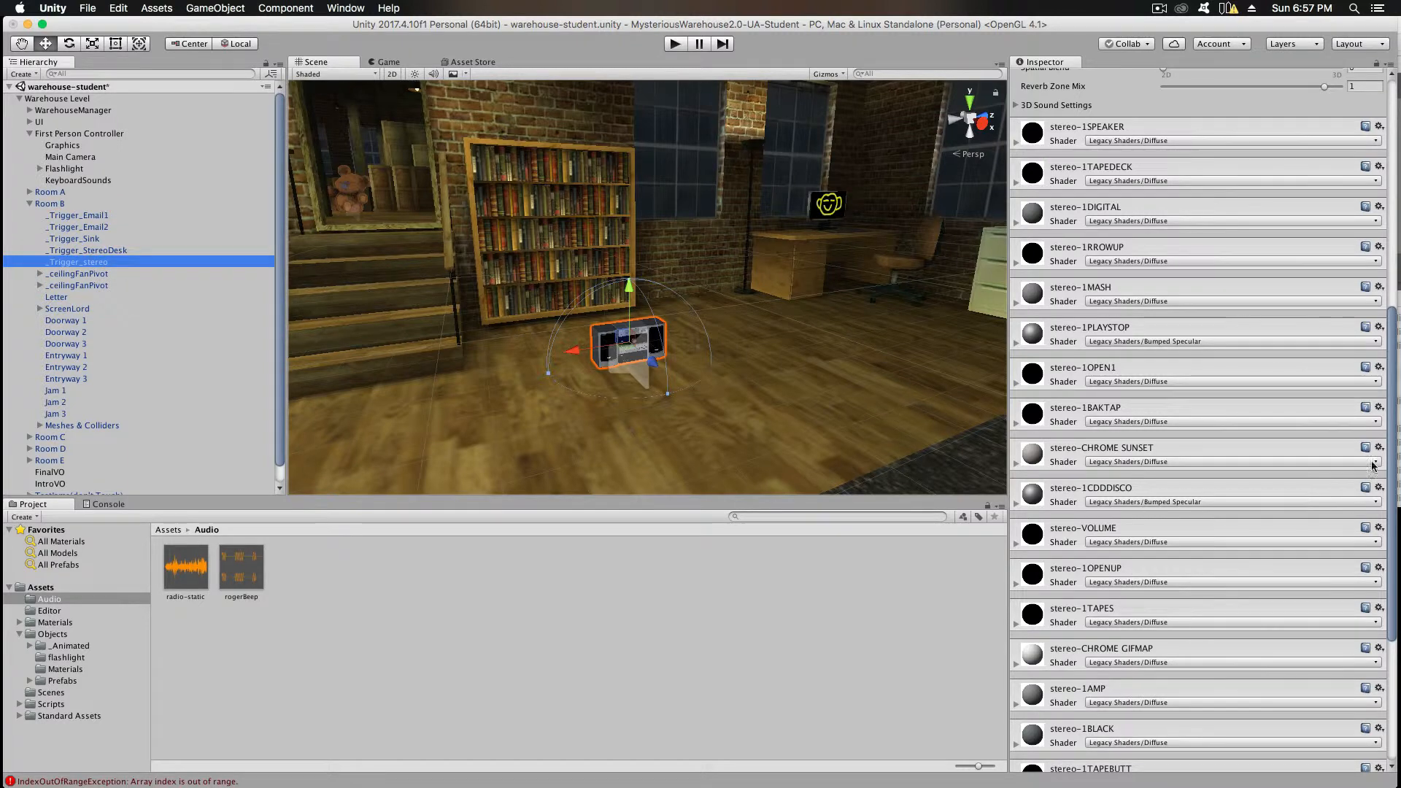
scroll(1390, 453, "up", 10)
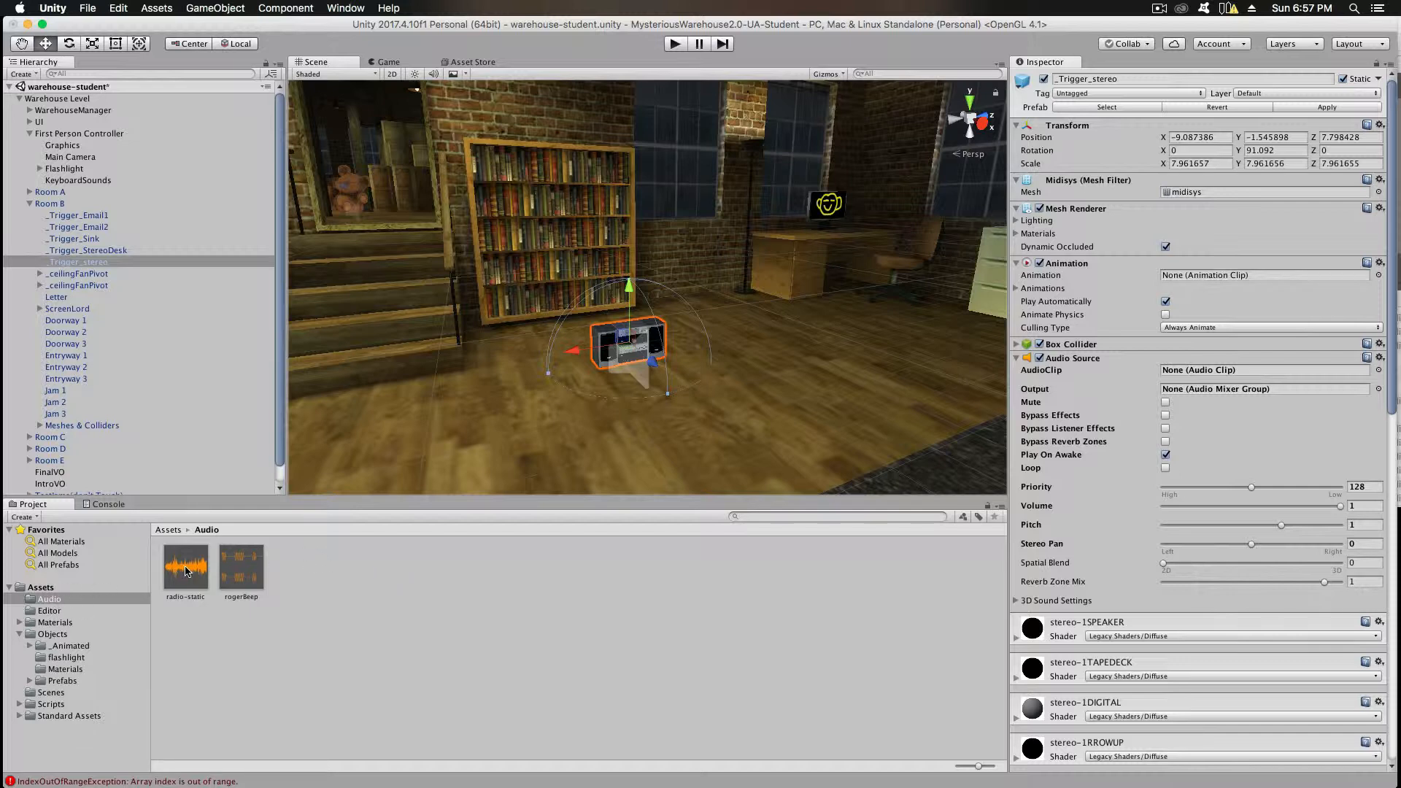
left_click_drag(185, 571, 1182, 370)
left_click(1165, 469)
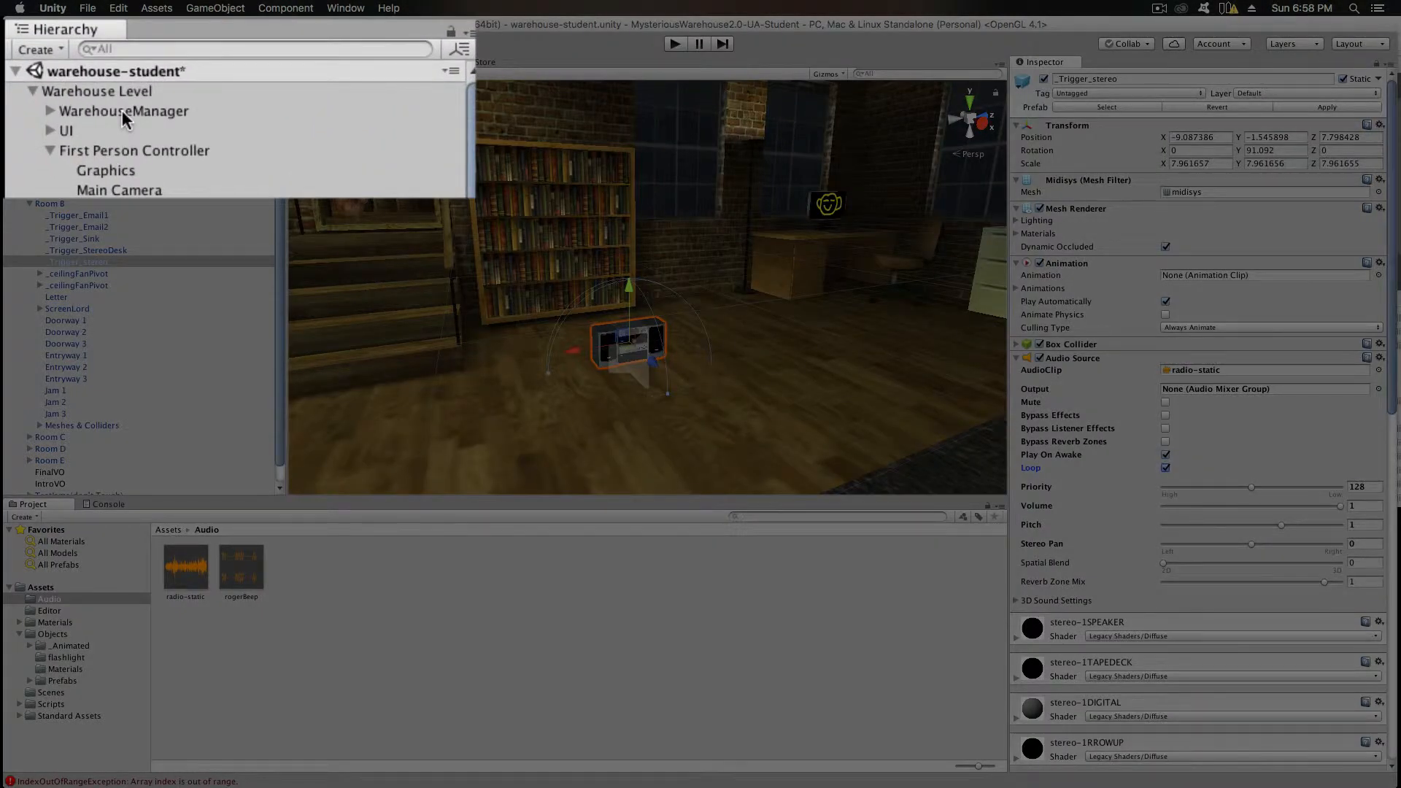
Step: View the WarehouseManager object's settings, reselect _Trigger_stereo, and set its Audio Source's Spatial Blend to 1 for 3D sound
left_click(121, 111)
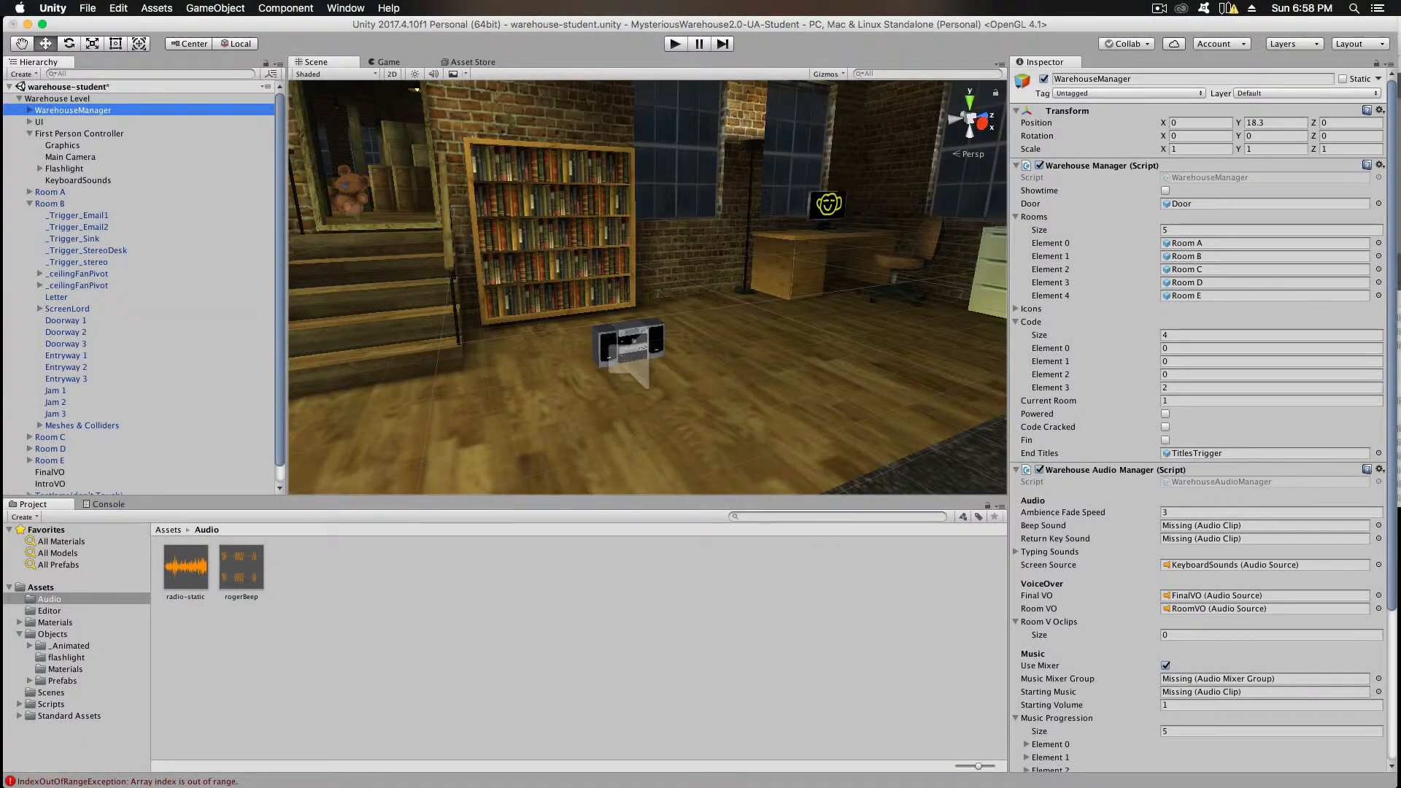
left_click(78, 262)
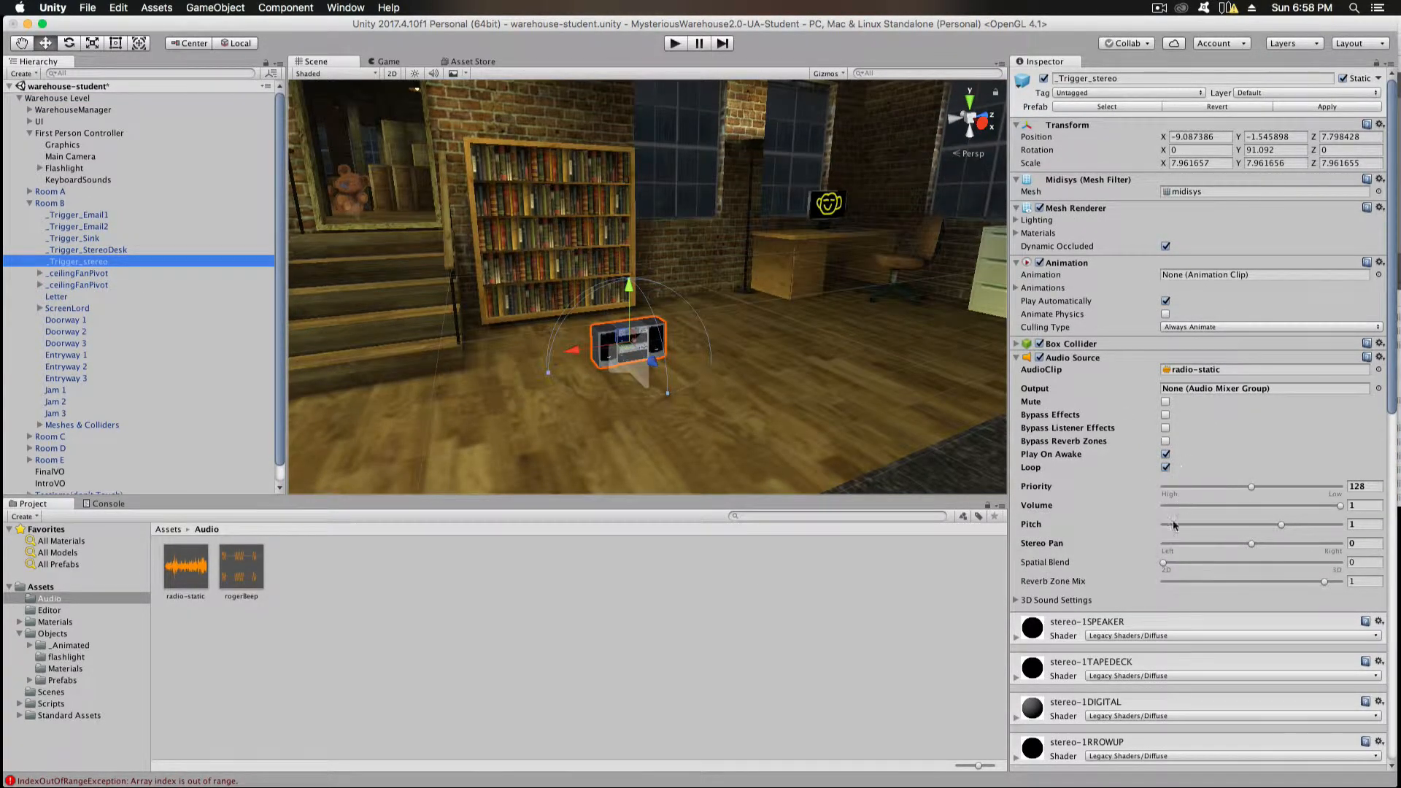
left_click_drag(1162, 563, 1343, 563)
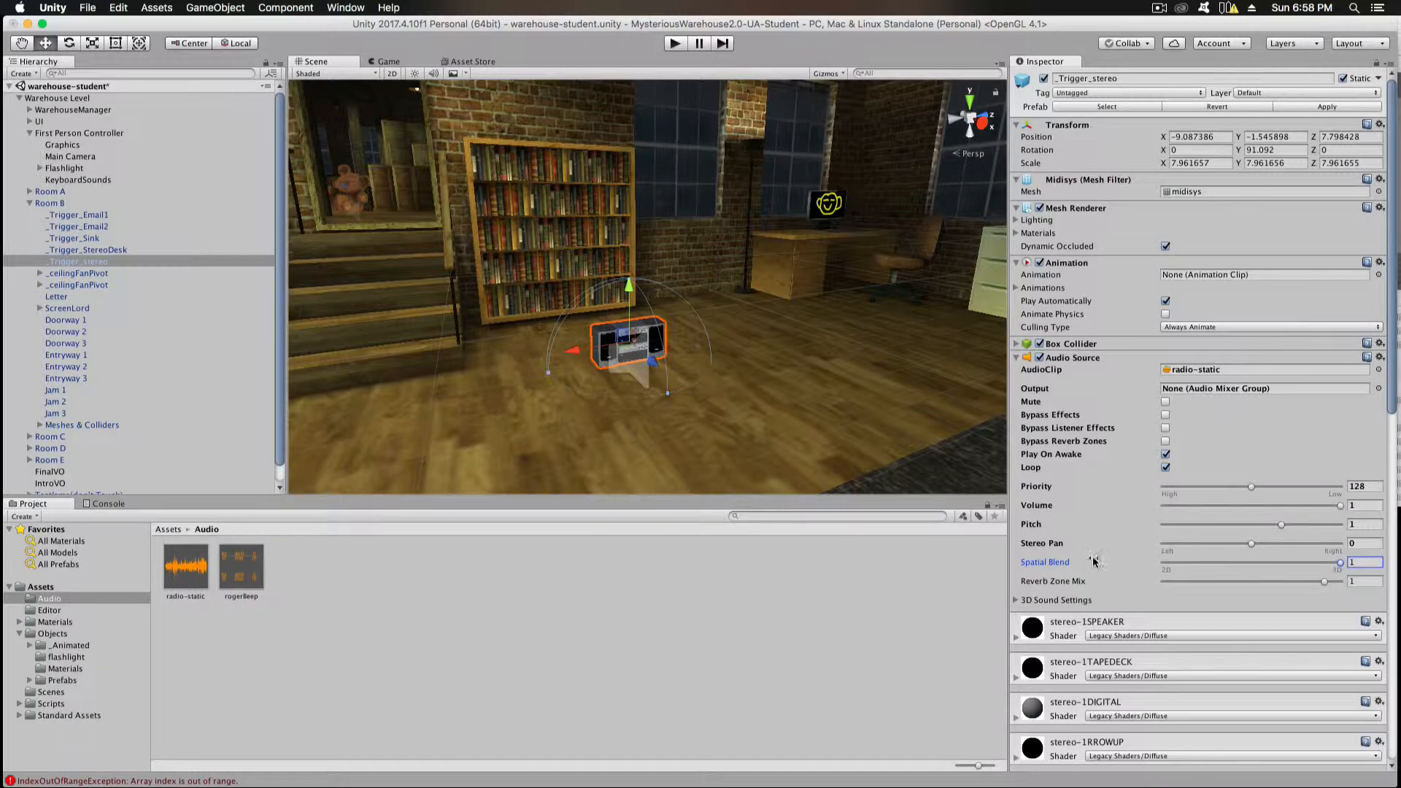
Step: Expand the 3D Sound Settings of the stereo's Audio Source and open the Max Distance value for editing
left_click_drag(1393, 347, 1392, 449)
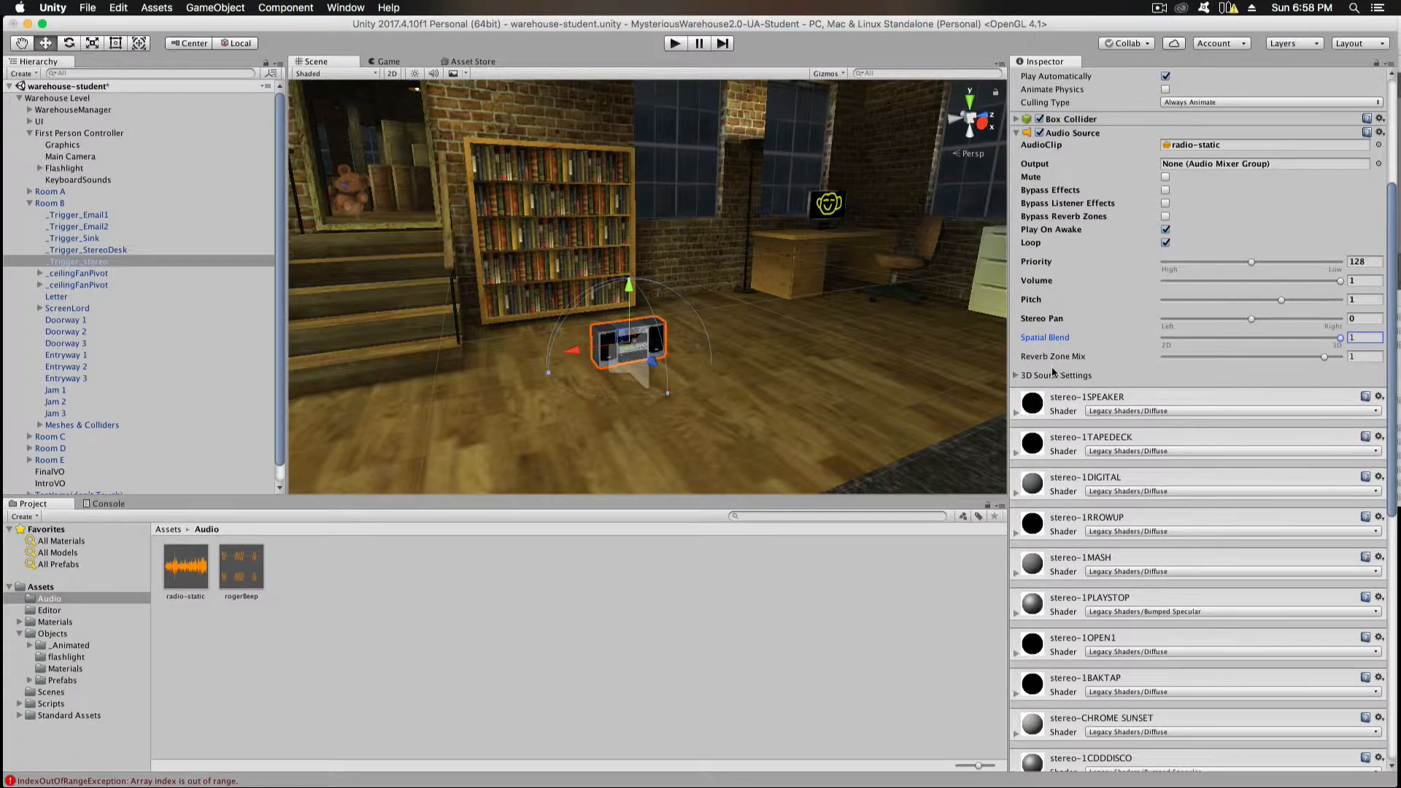
left_click(1016, 376)
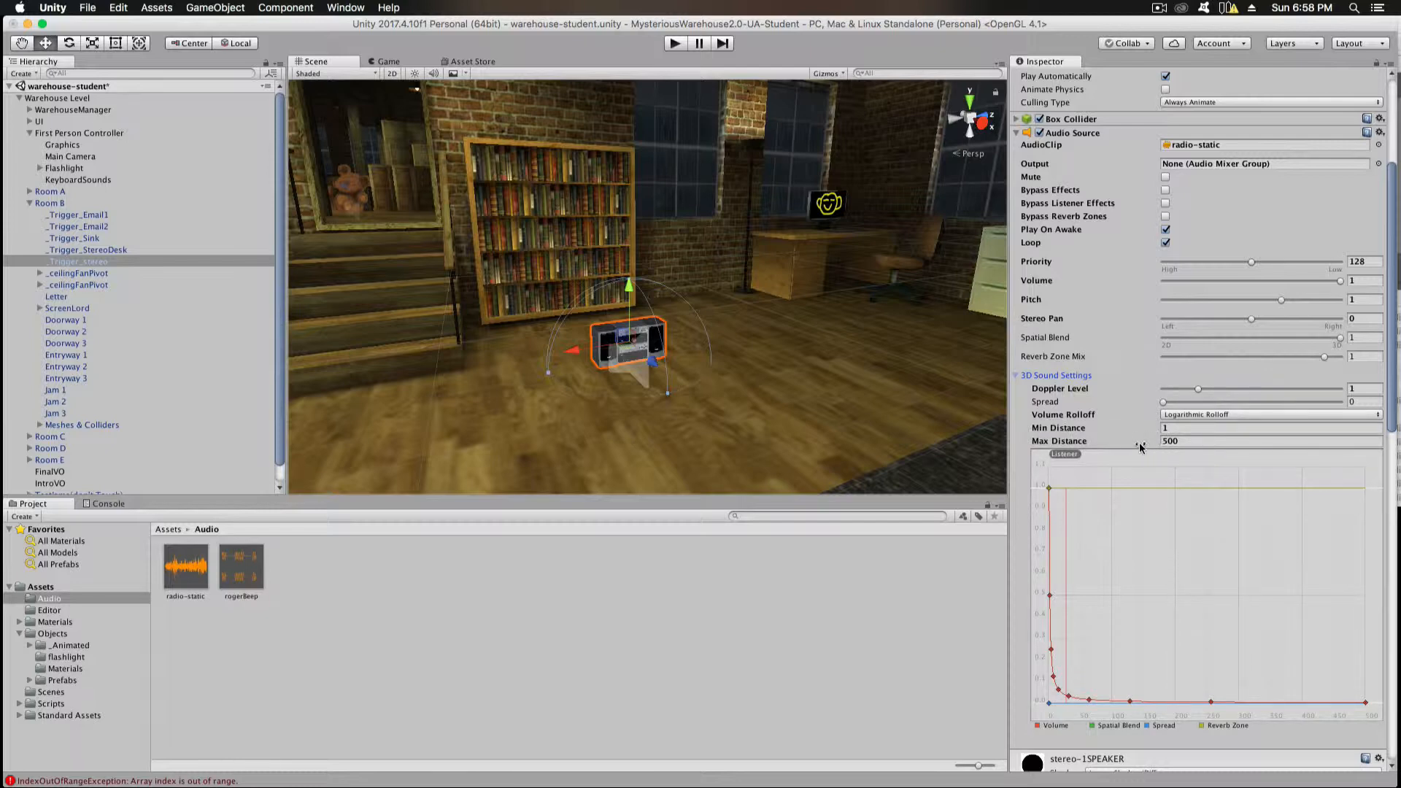
left_click(1133, 442)
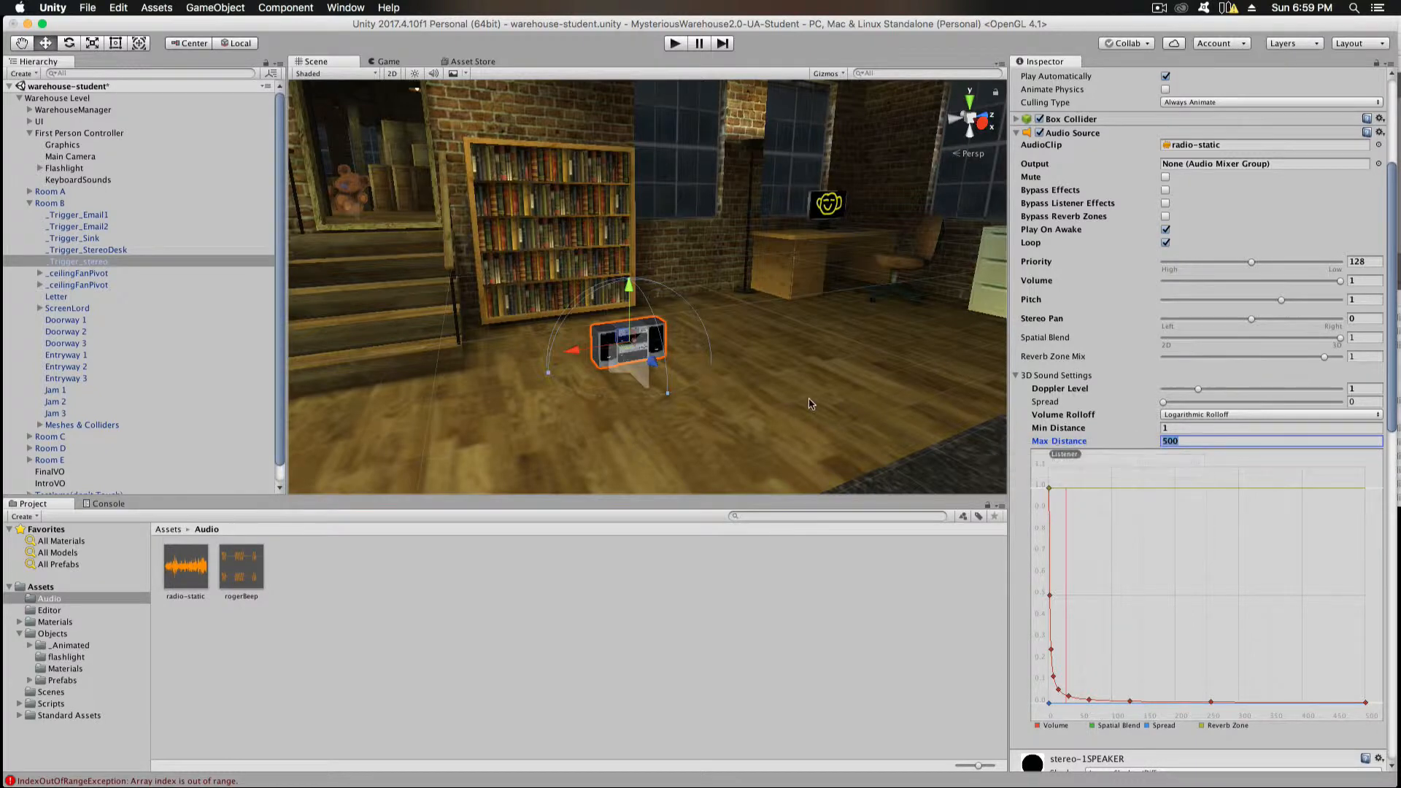
Step: Examine the stereo's audio range spheres in the scene from near and far, and return to a view of the stereo
left_click(732, 394)
left_click_drag(732, 394, 668, 432, "alt")
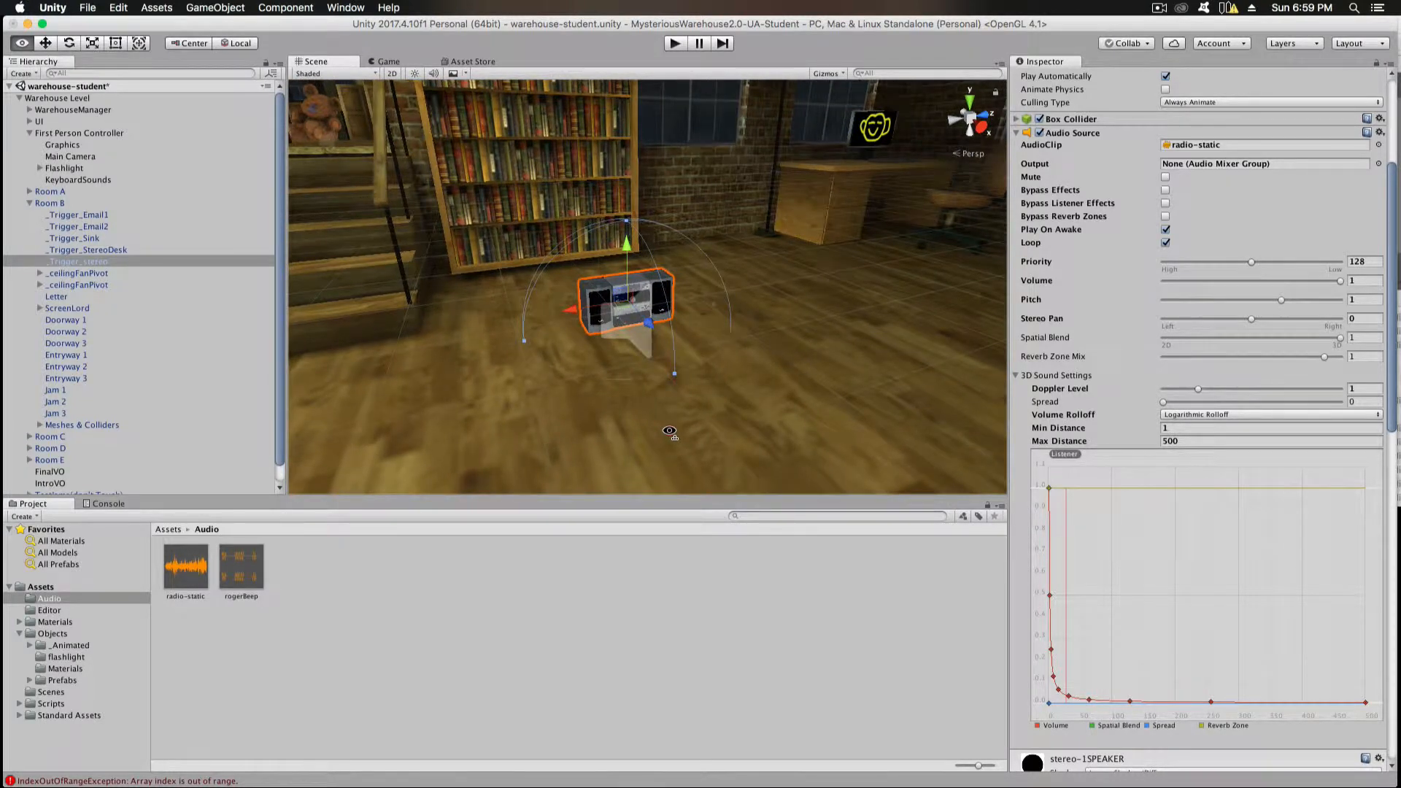
key("s")
right_click_drag(669, 431, 685, 447)
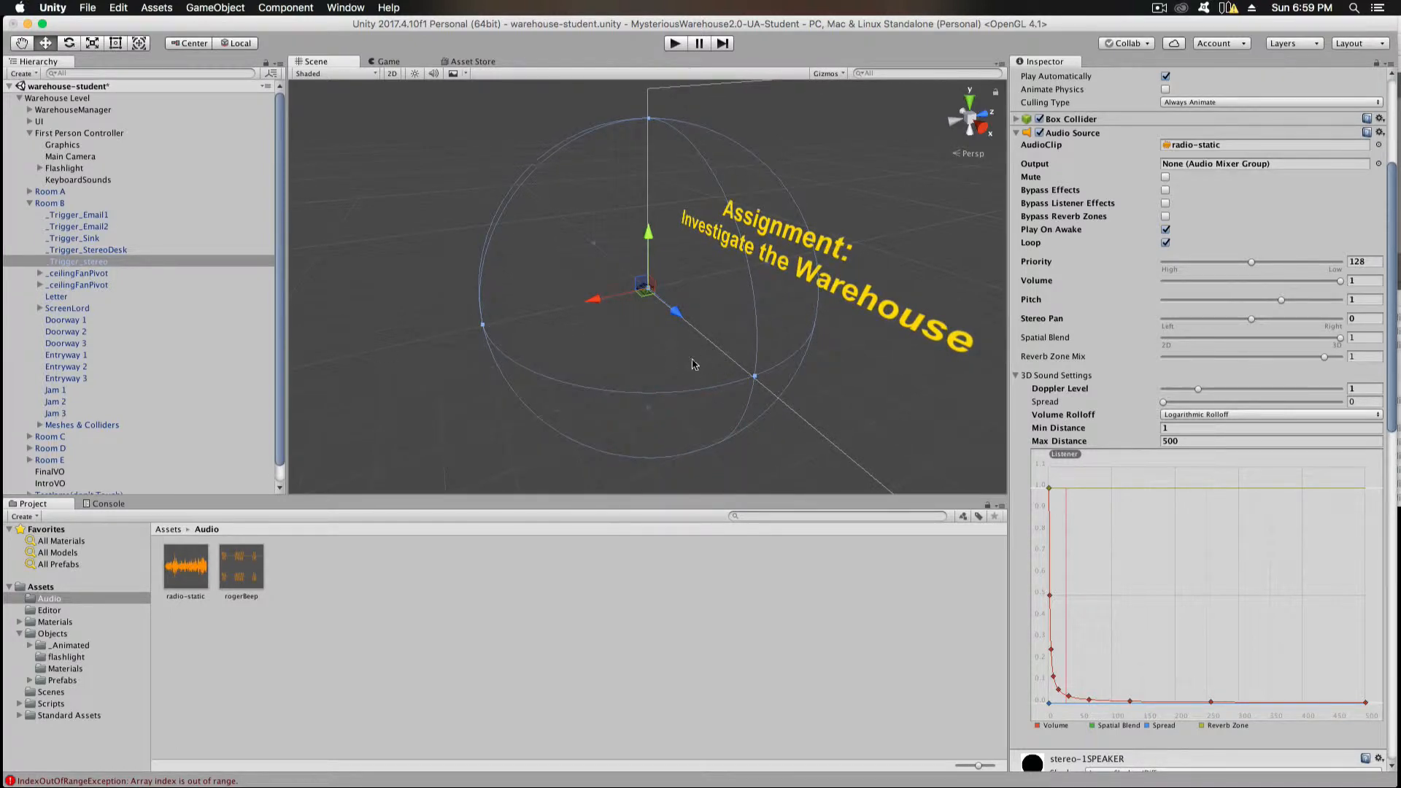
left_click_drag(693, 379, 673, 380, "alt")
key("w")
right_click_drag(673, 381, 597, 366)
key("s")
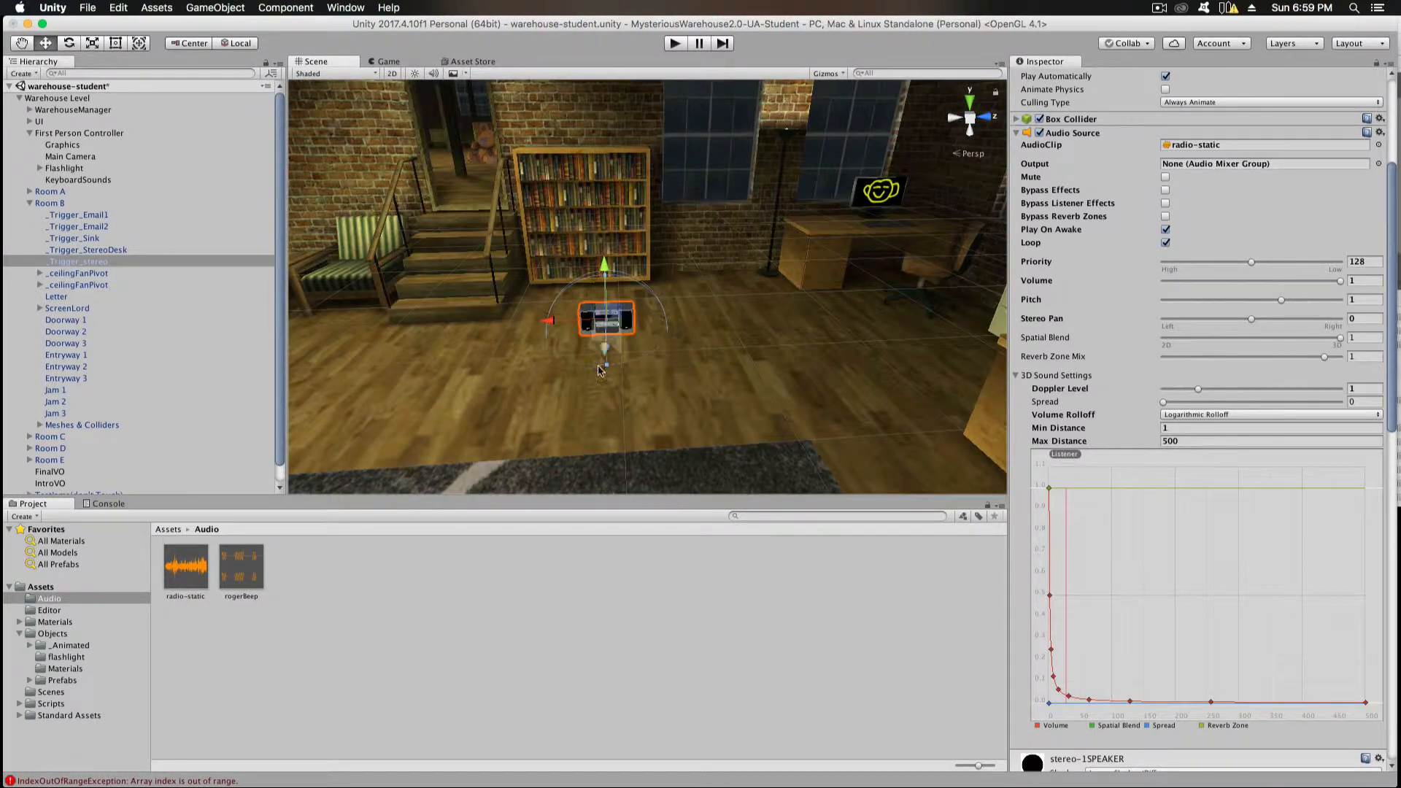
Step: Set the Max Distance of the stereo's Audio Source to 10
left_click(1212, 441)
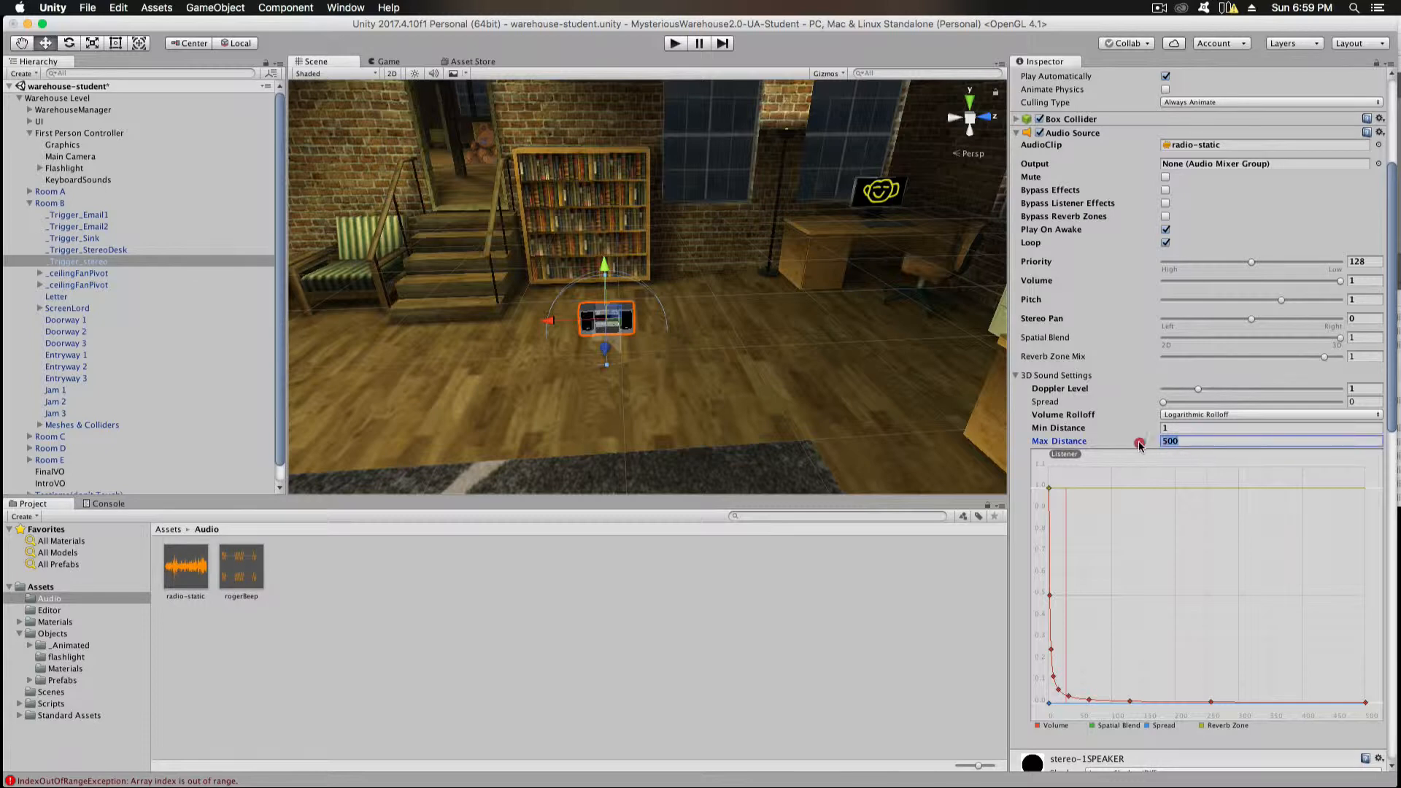
left_click(1137, 443)
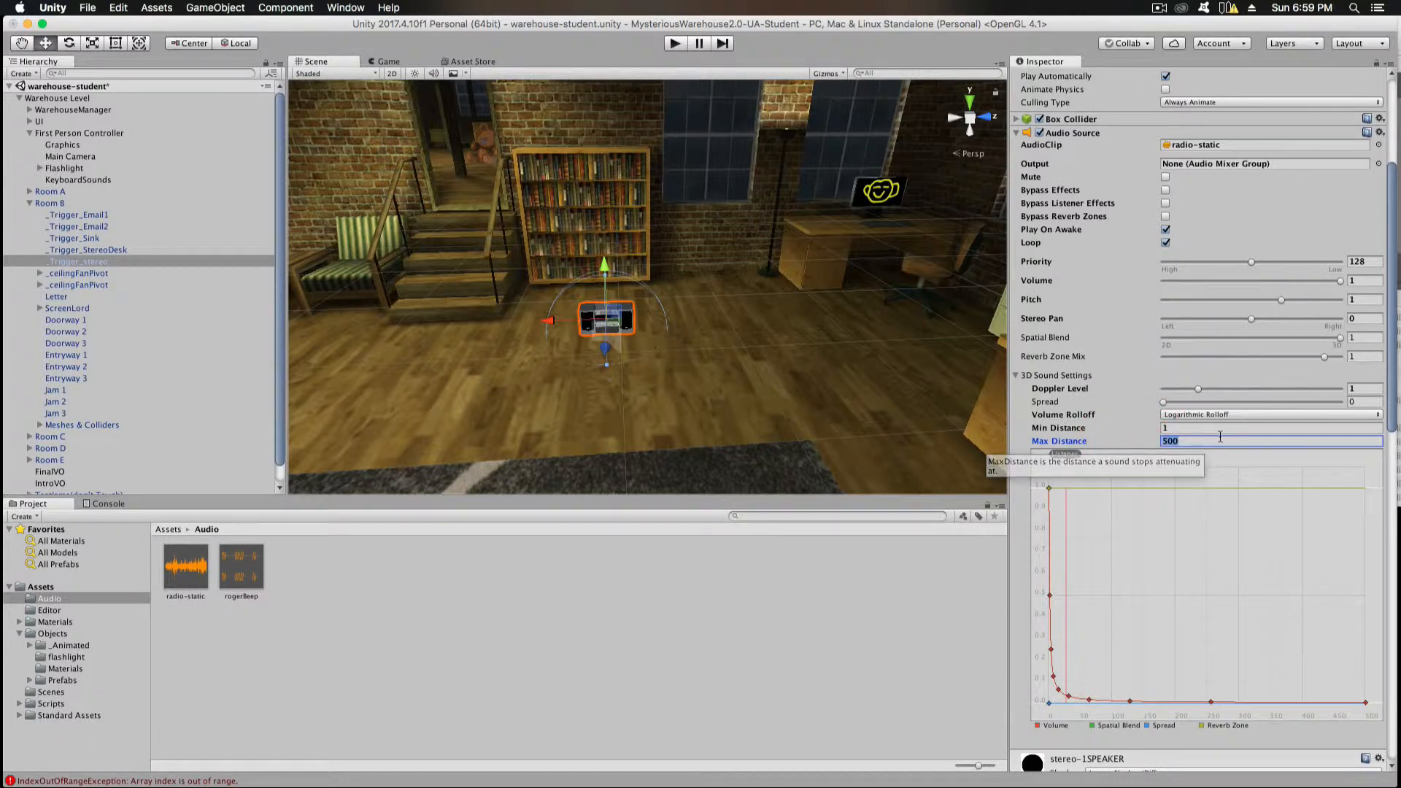
left_click(1166, 428)
left_click(1182, 440)
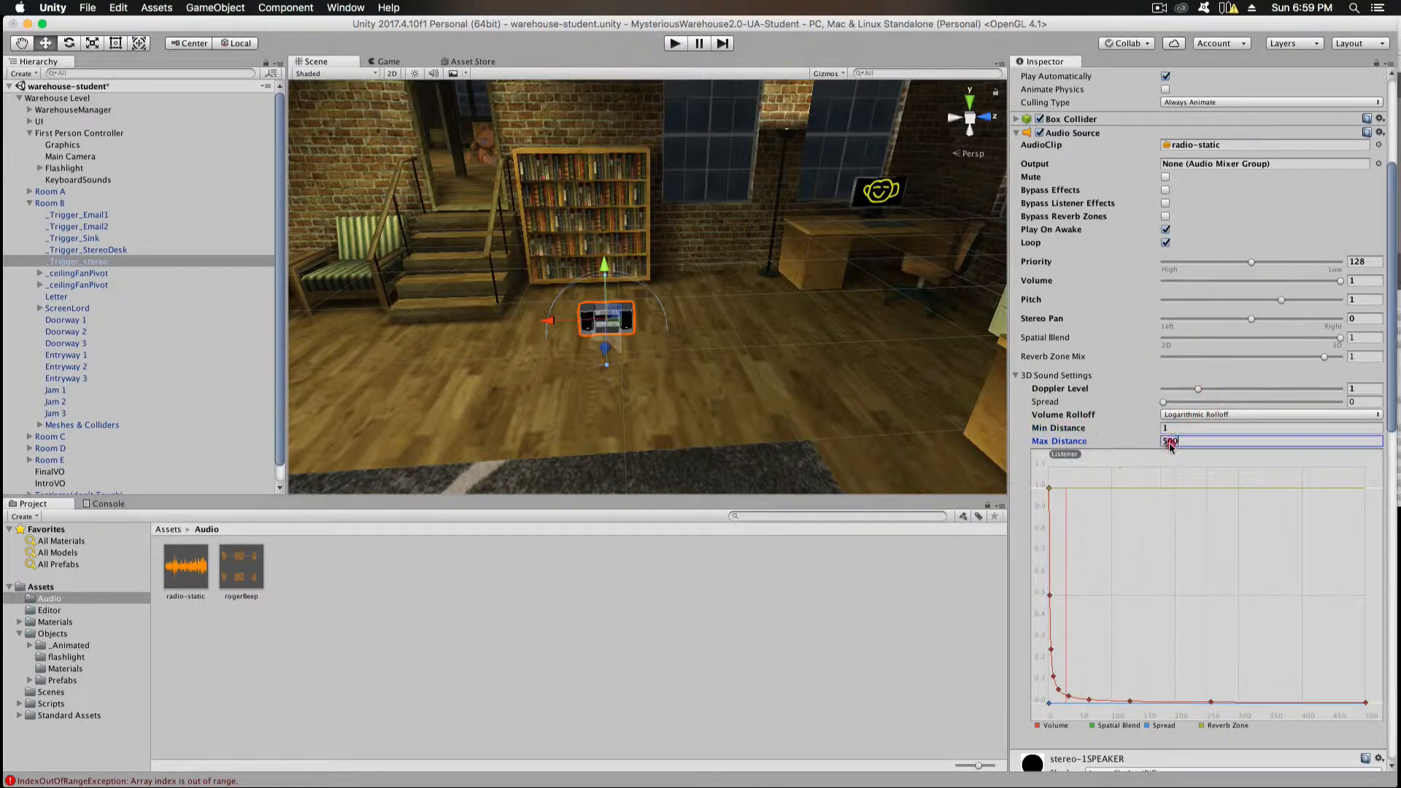
left_click(1160, 427)
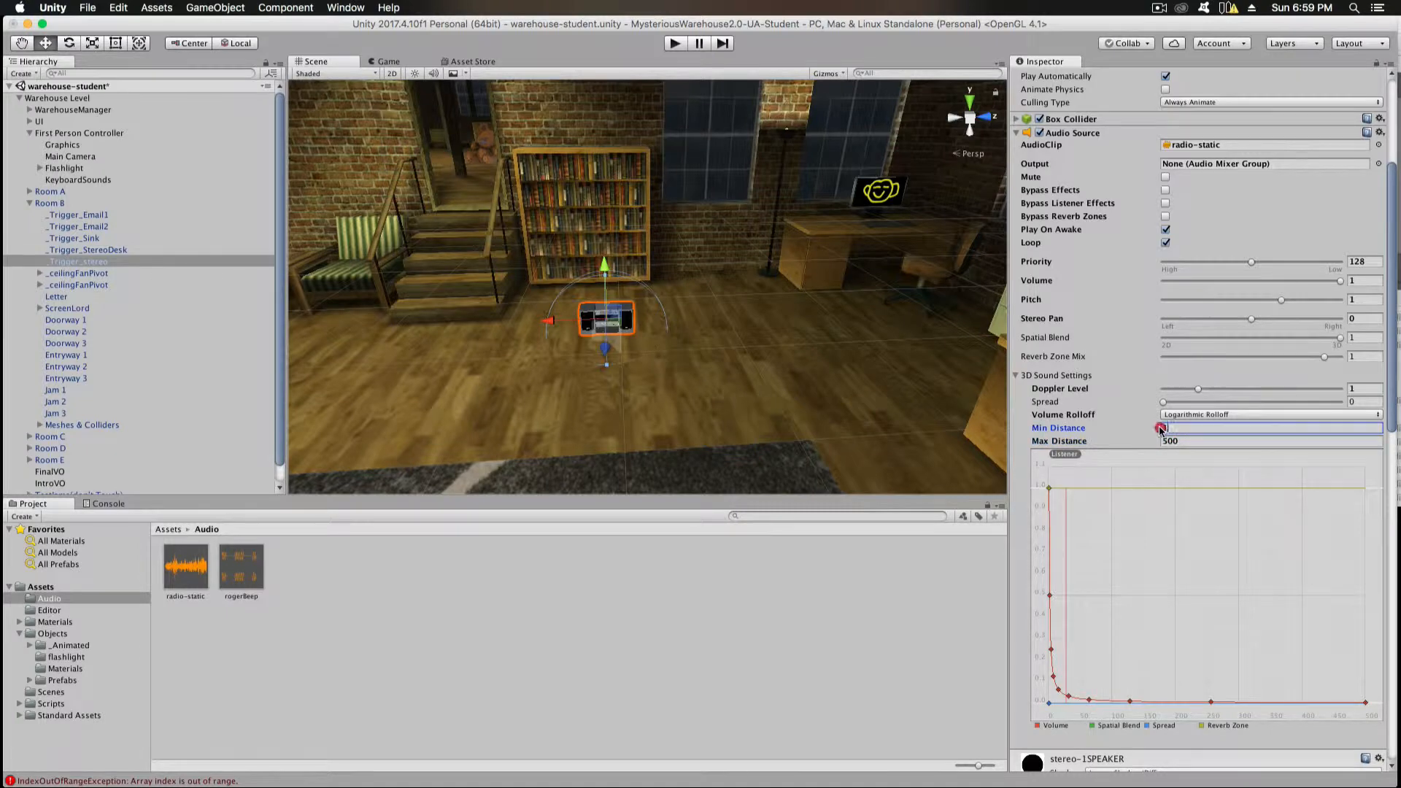
left_click(1152, 442)
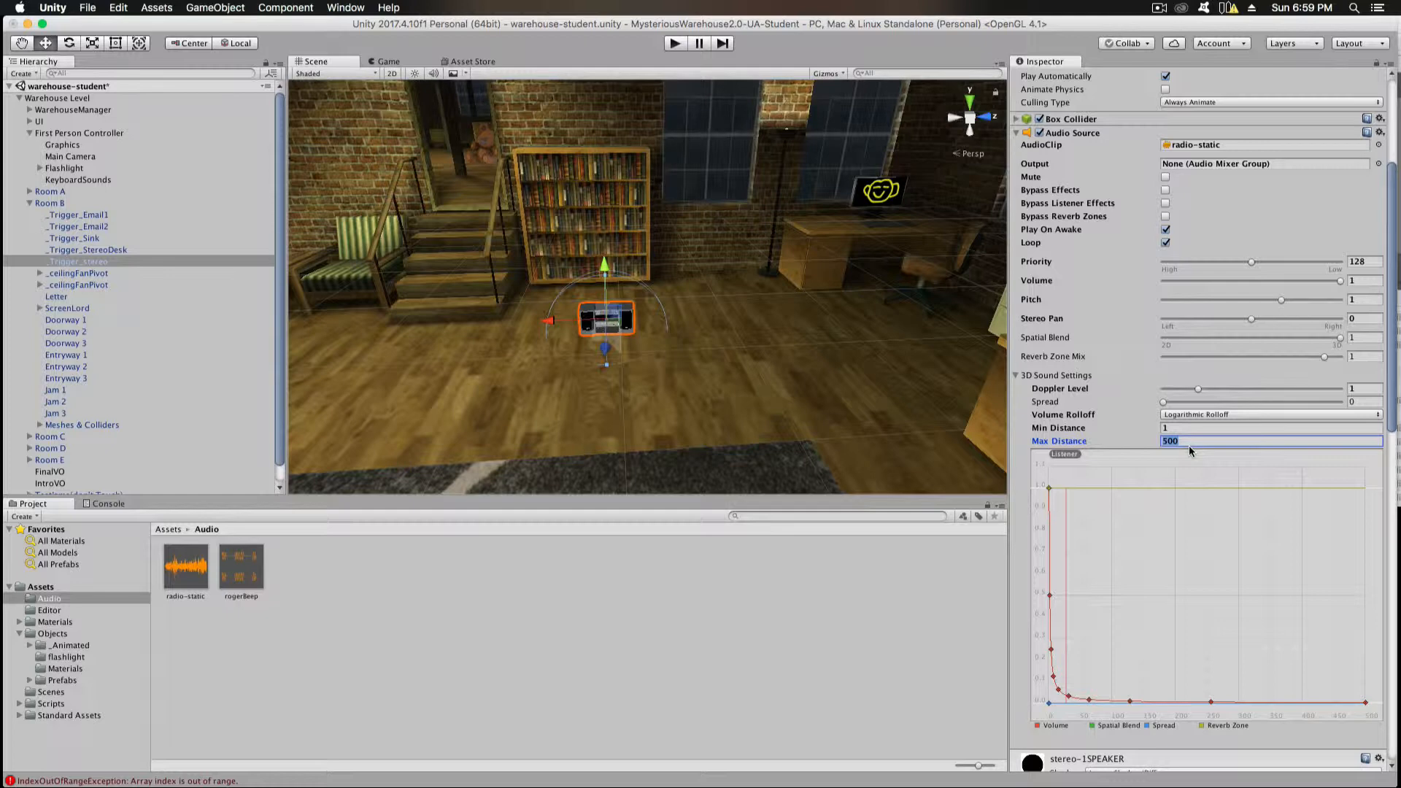
type("10")
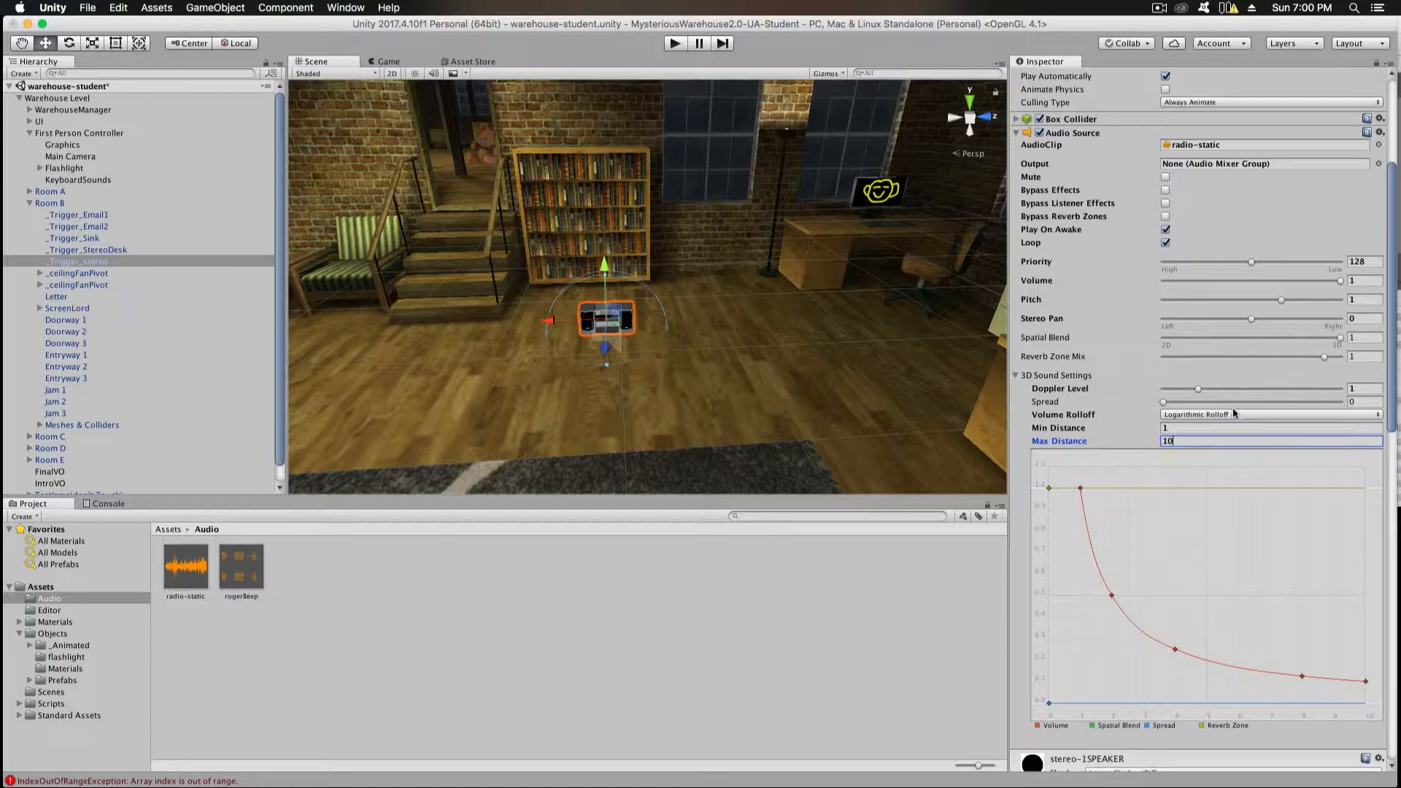
left_click(1130, 375)
left_click(1017, 377)
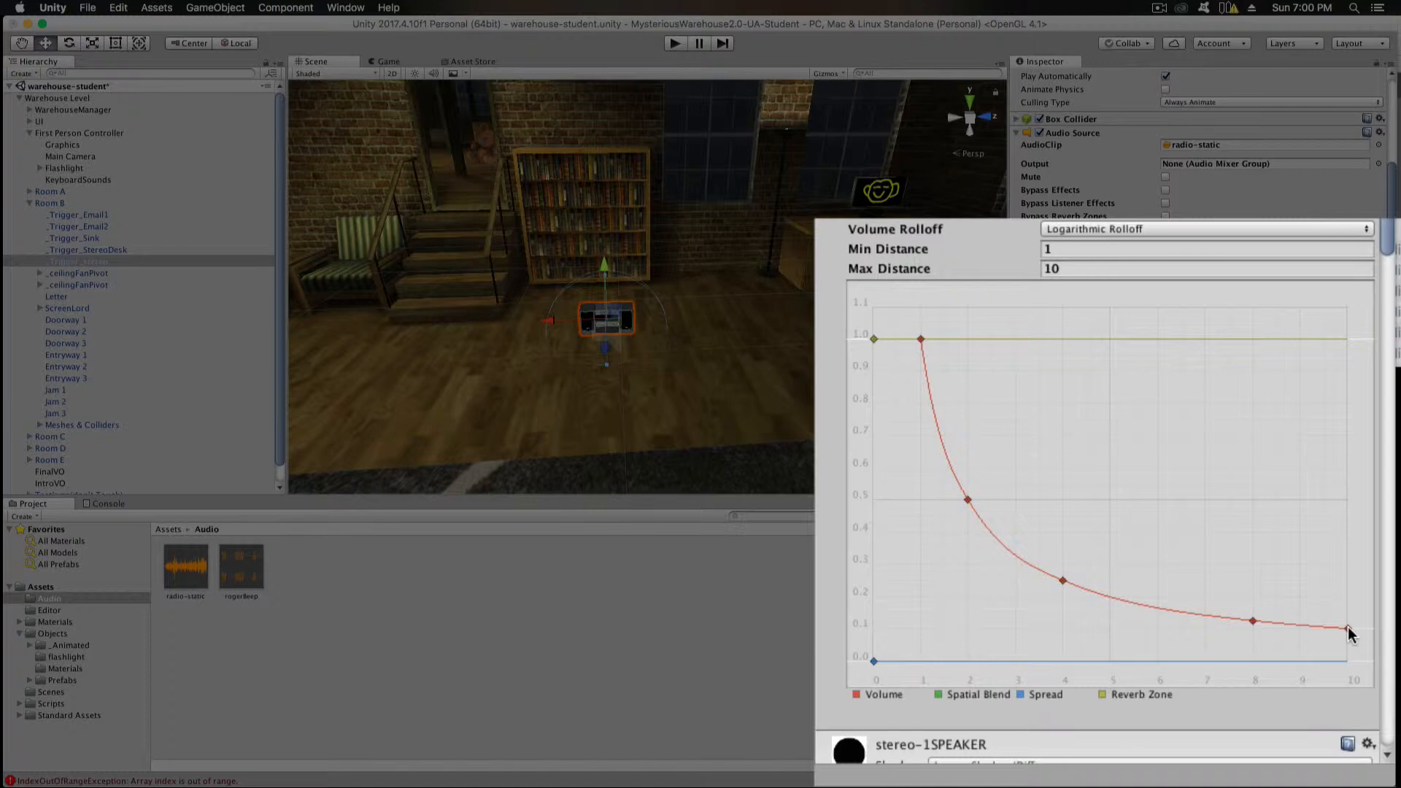
Step: Reshape the stereo's volume curve by lowering its end point to about 0 at distance 10 and the point at distance 8
left_click_drag(1348, 629, 1349, 661)
left_click(1253, 621)
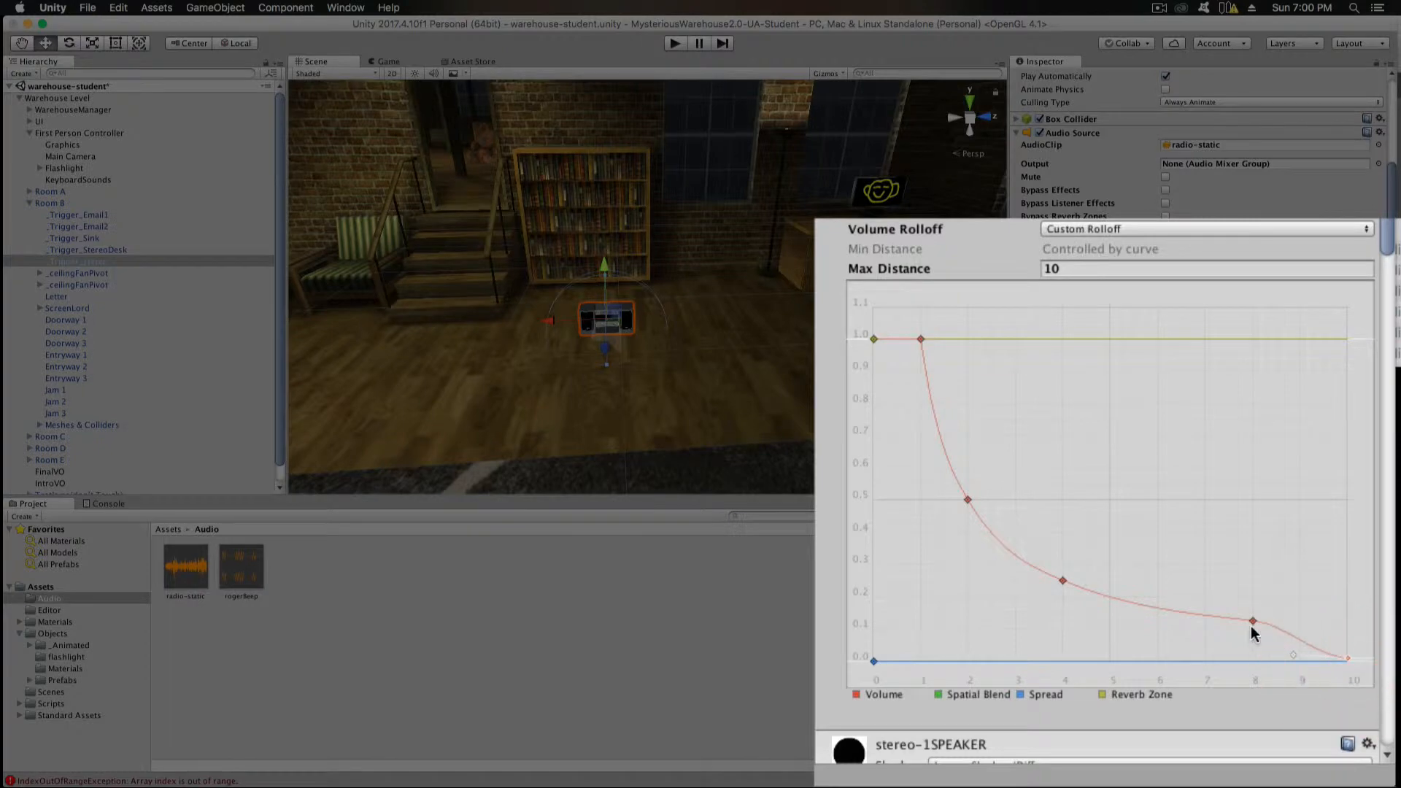
left_click_drag(1250, 620, 1251, 639)
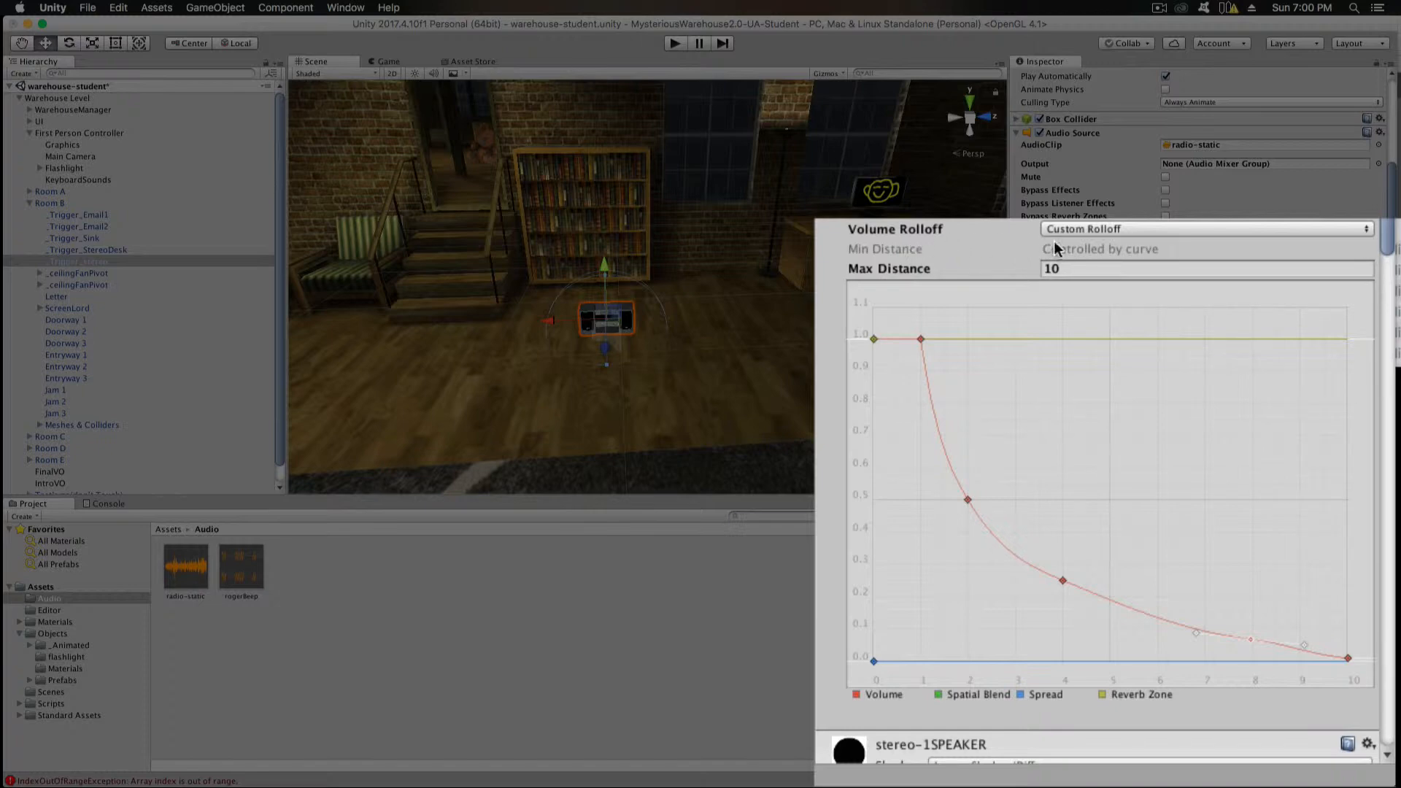
Step: Try the Linear and Custom options for the stereo's Volume Rolloff, and return it to Logarithmic Rolloff
left_click(1104, 231)
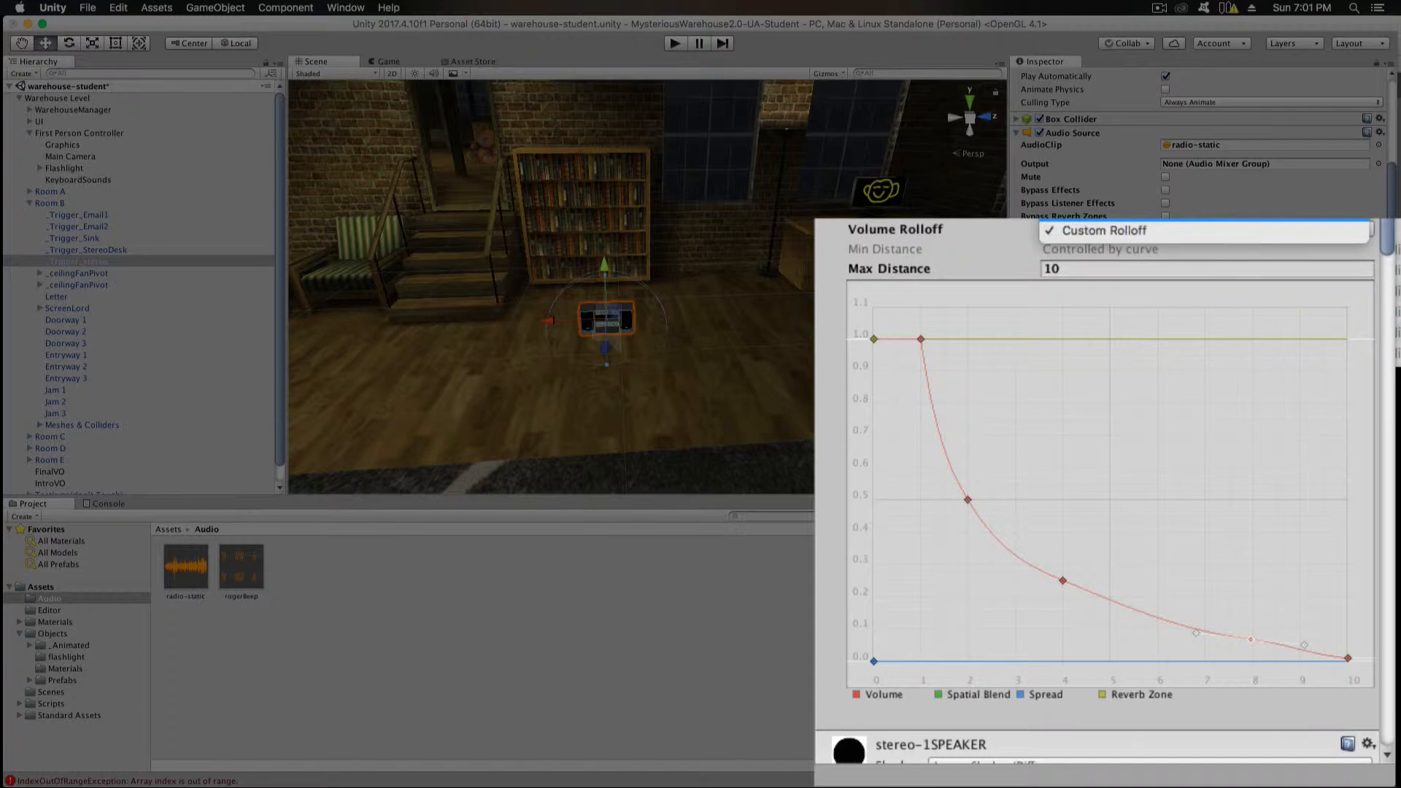
left_click(1104, 217)
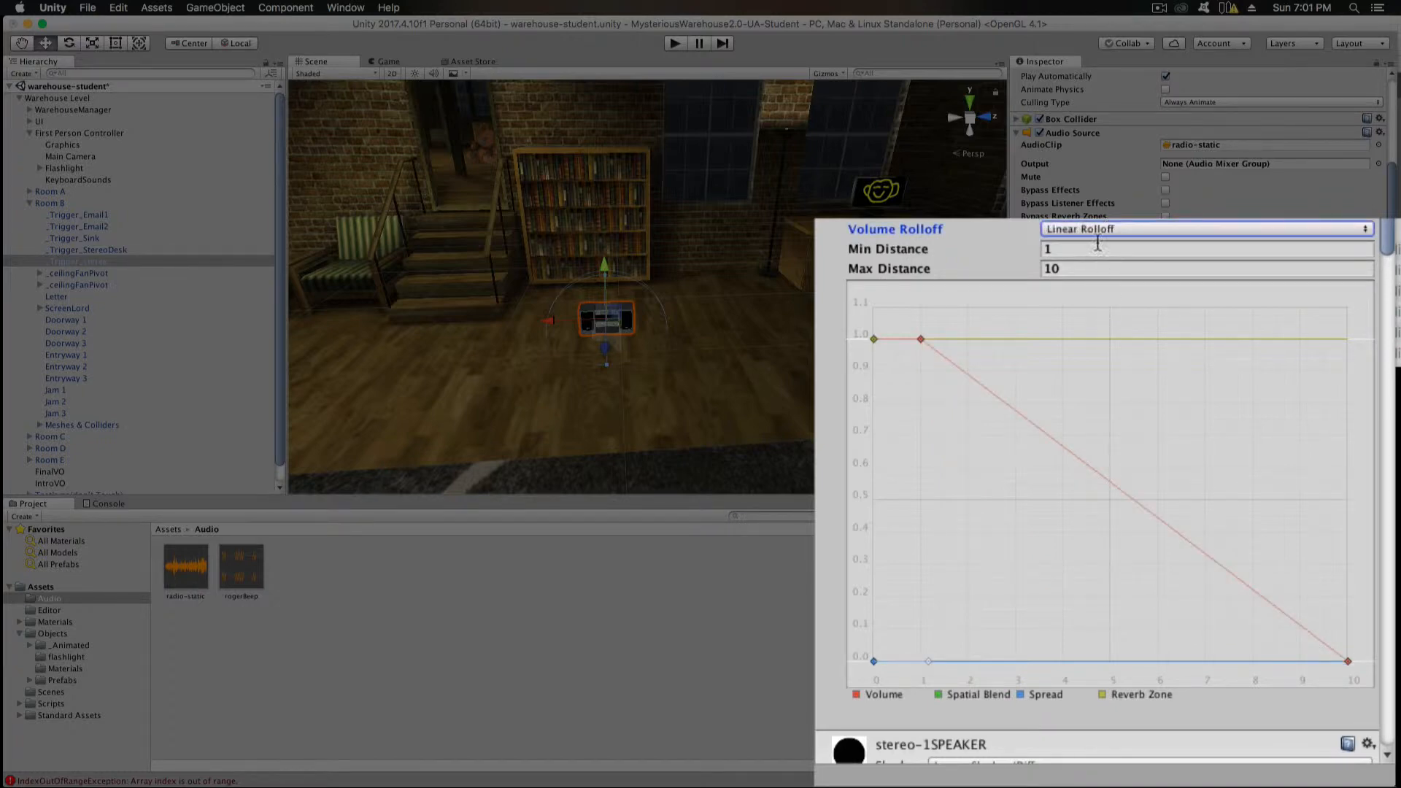
left_click(1098, 229)
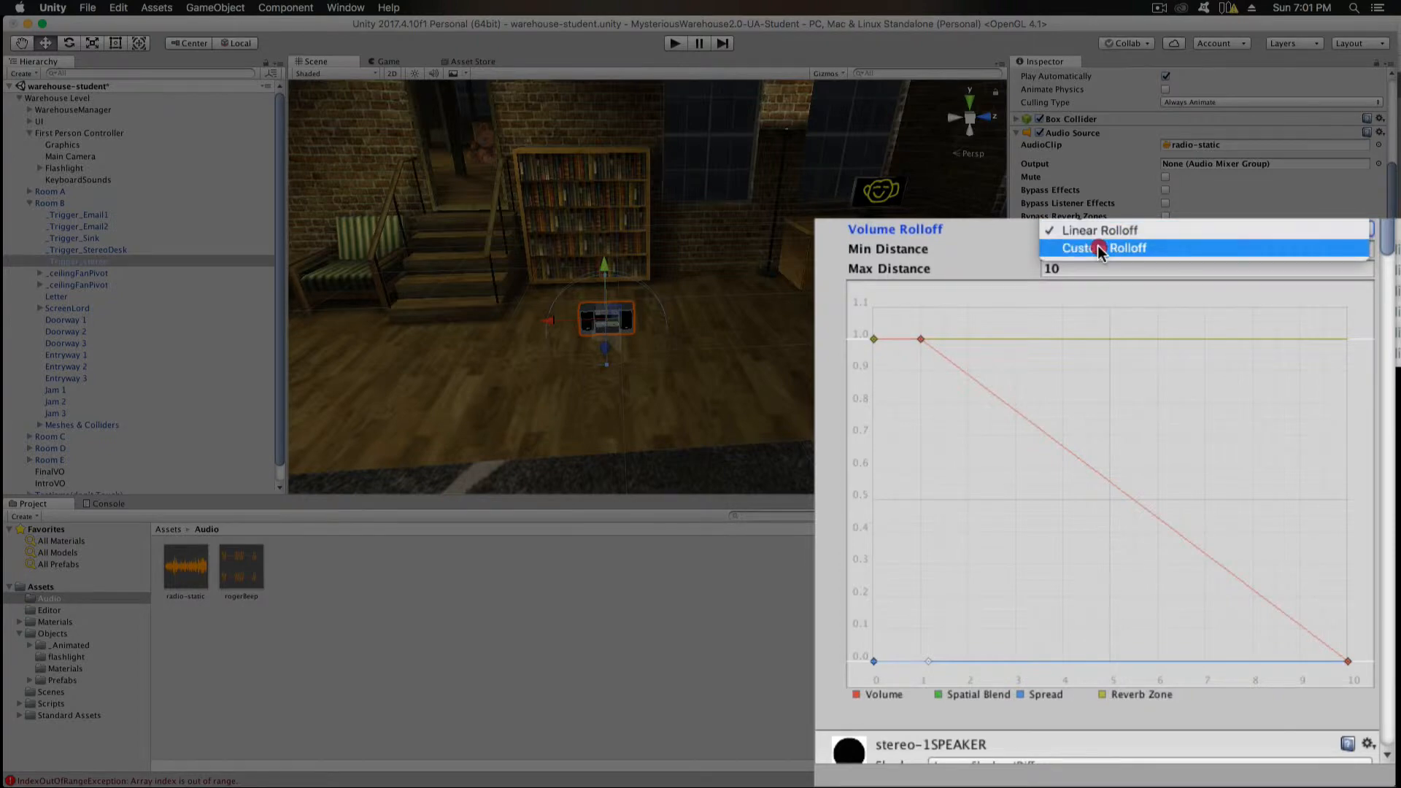
left_click(1099, 248)
left_click(1077, 213)
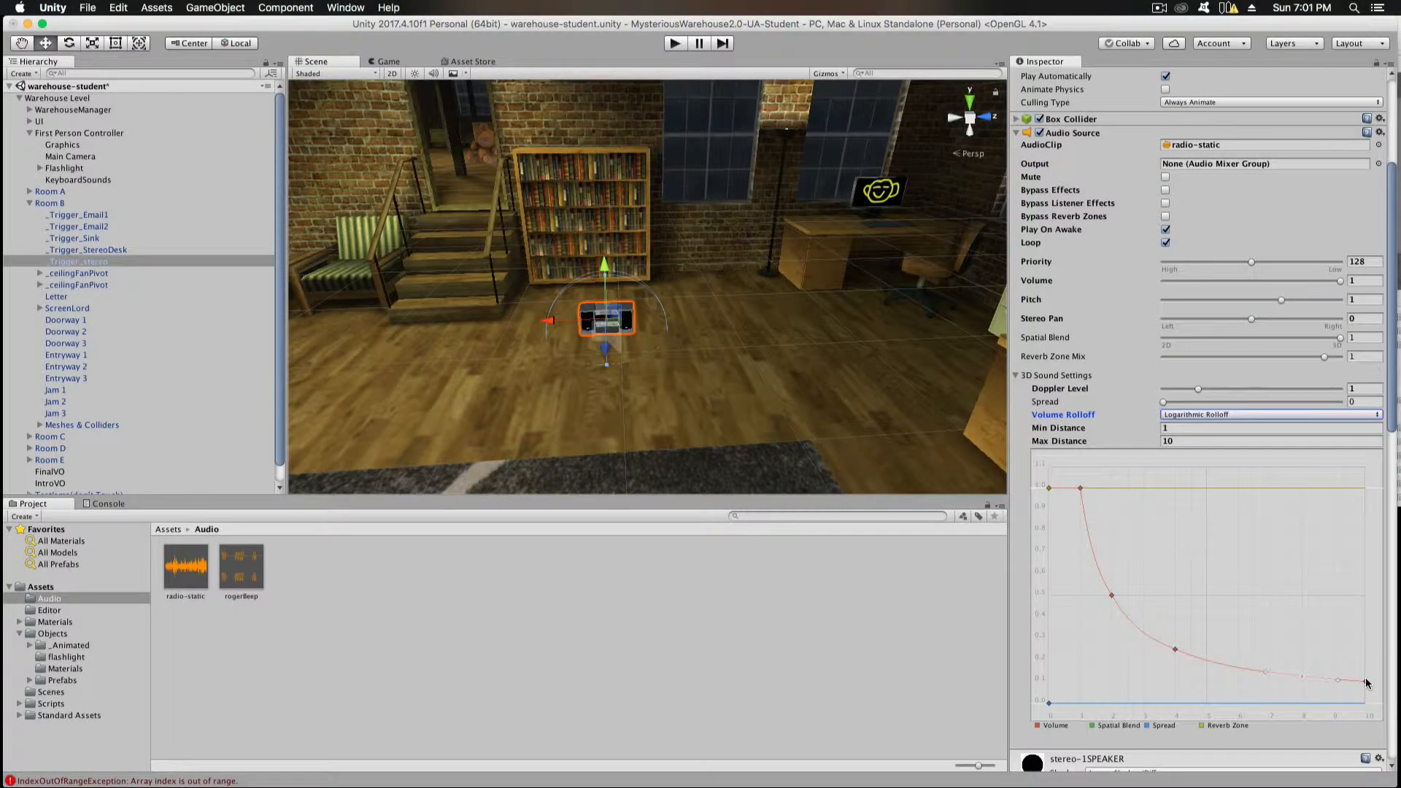
Step: Lower the end point of the stereo's volume curve to about 0 at distance 10, with the point at distance 8 above it
left_click_drag(1366, 682, 1299, 691)
scroll(1212, 403, "up", 1)
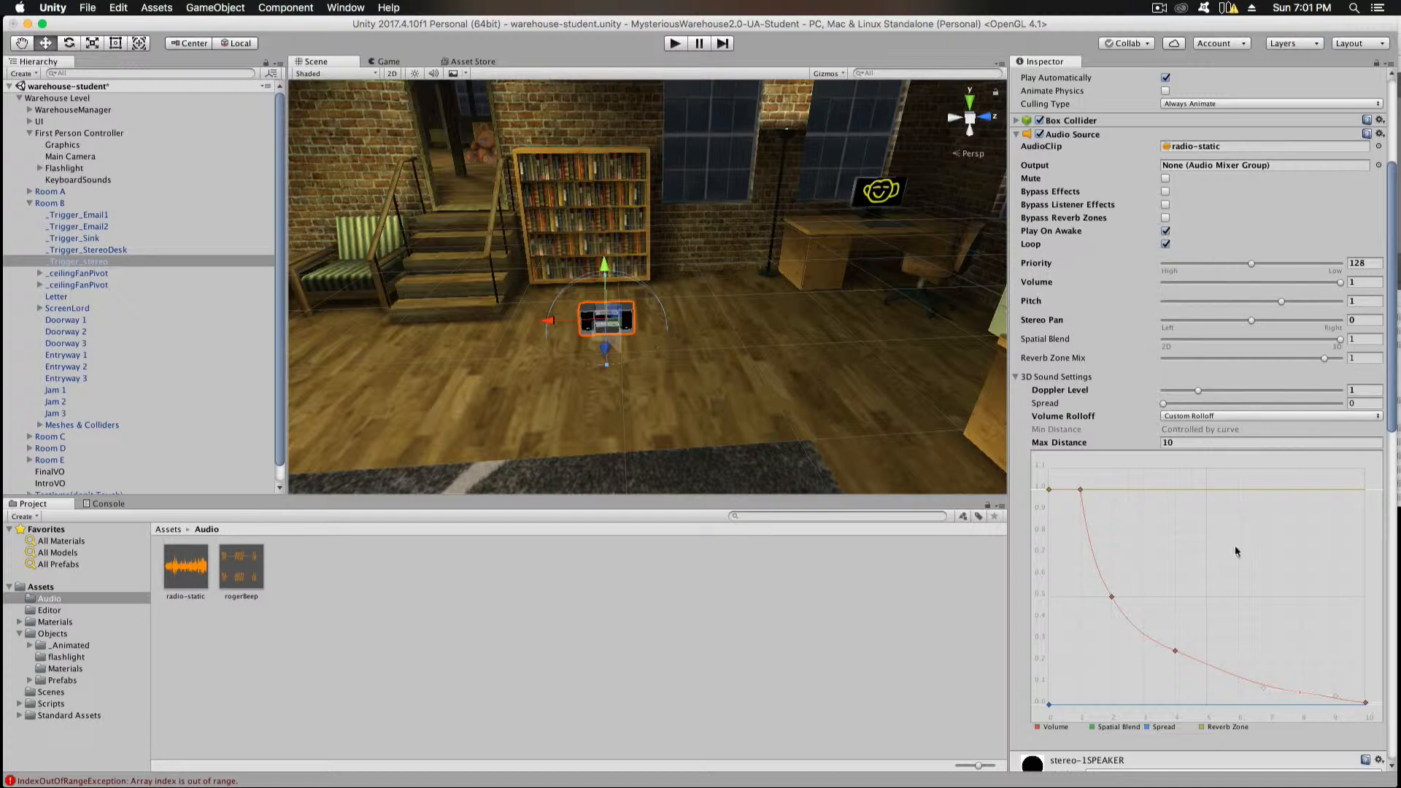
double_click(1172, 649)
Step: Play the scene and walk the first-person character past the cube and up the stairs into Room B
left_click(675, 43)
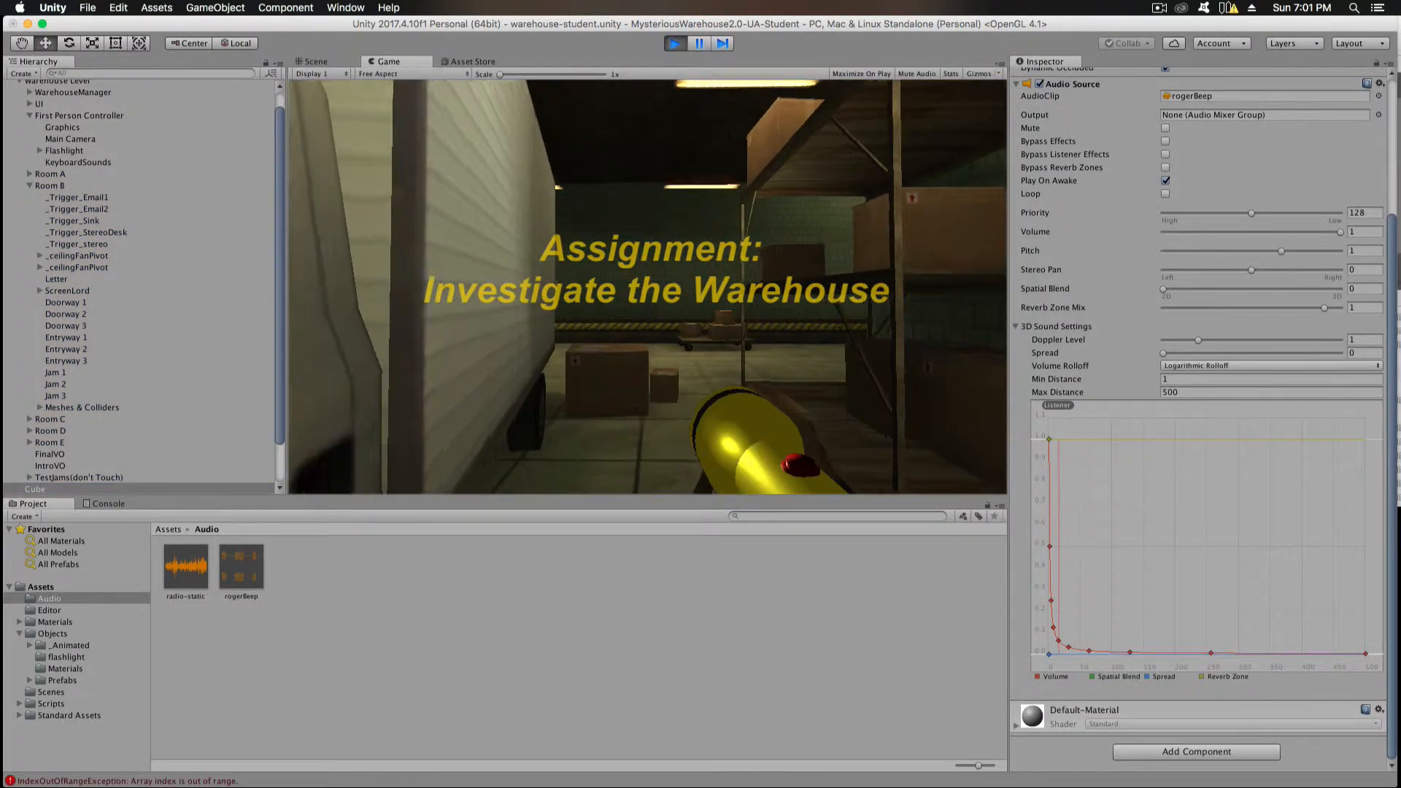
key("w")
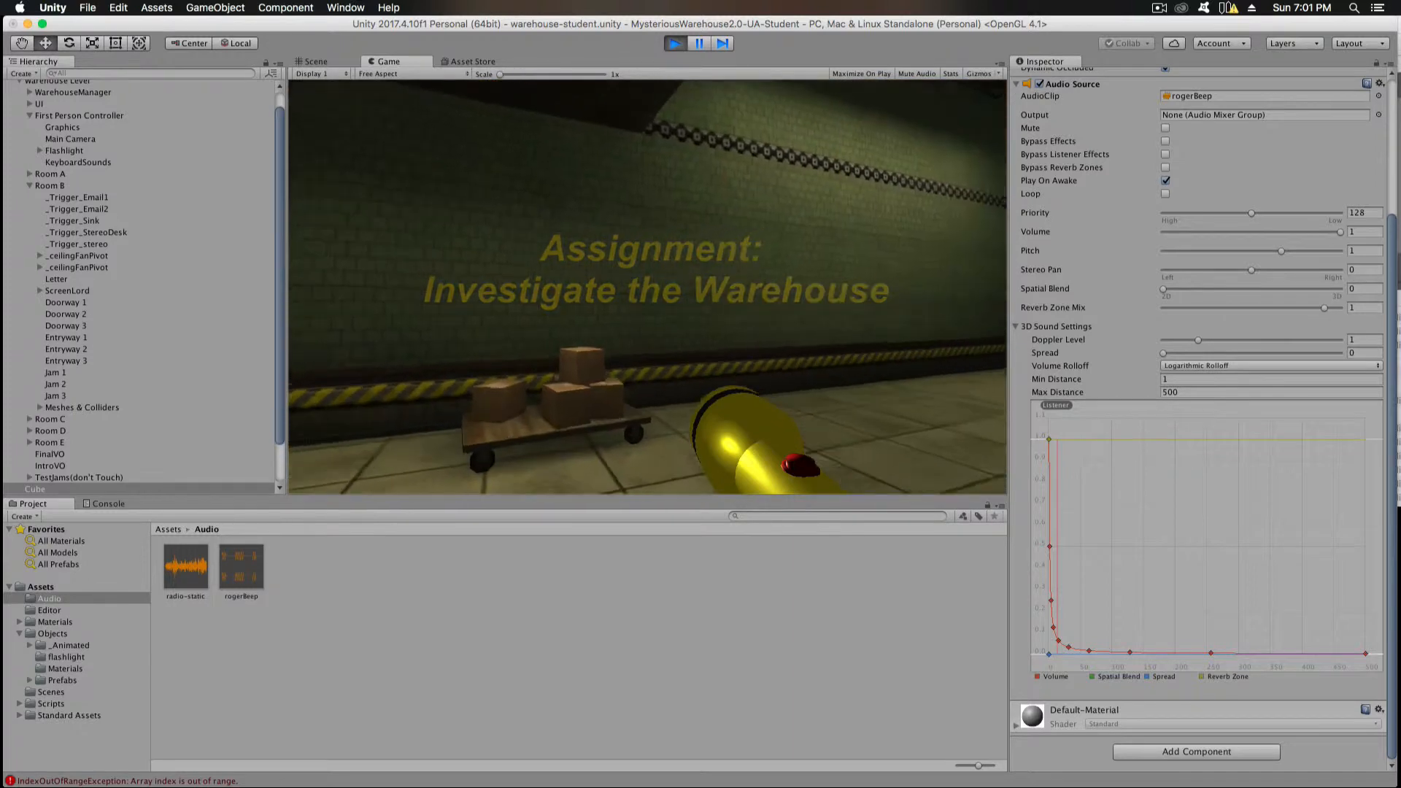
key("w")
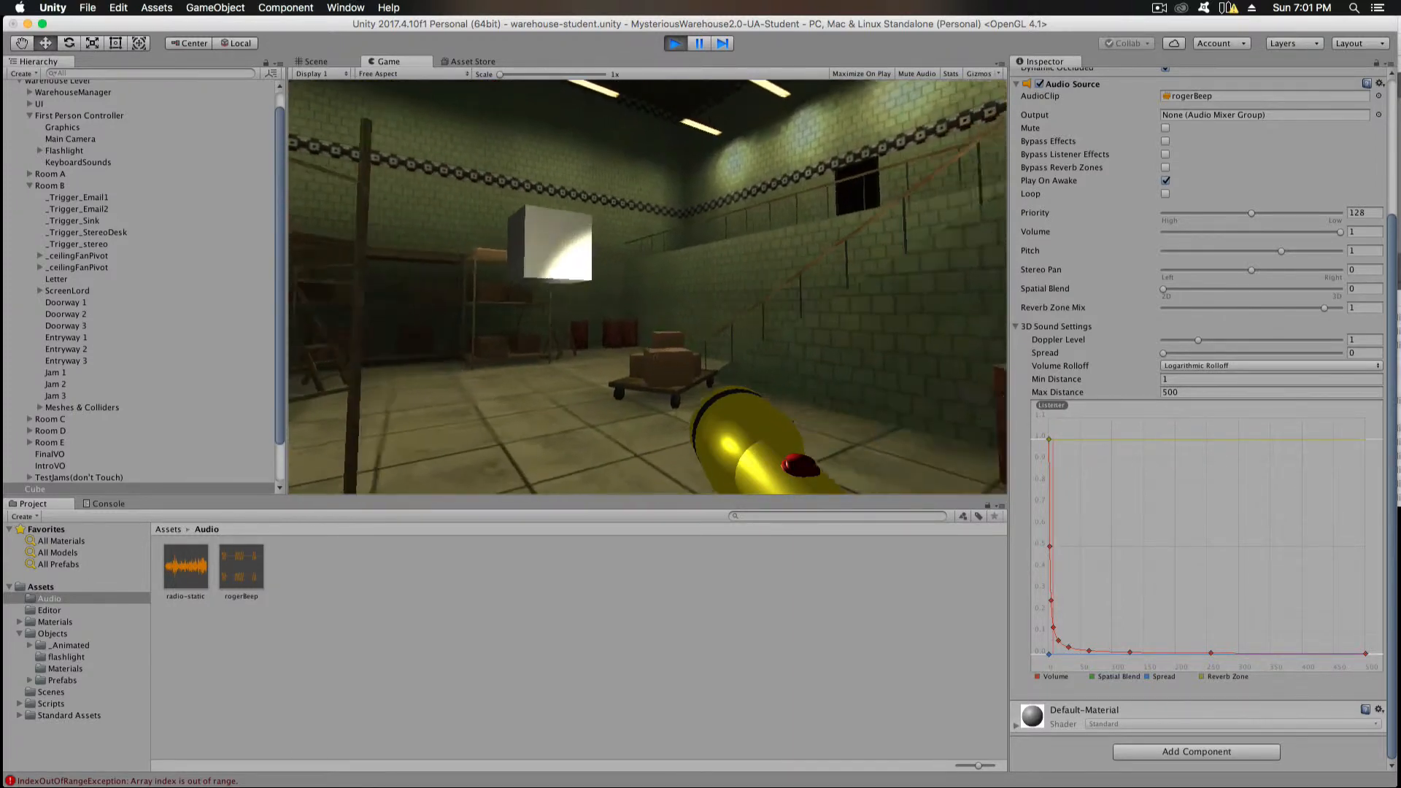
key("w")
key("w")
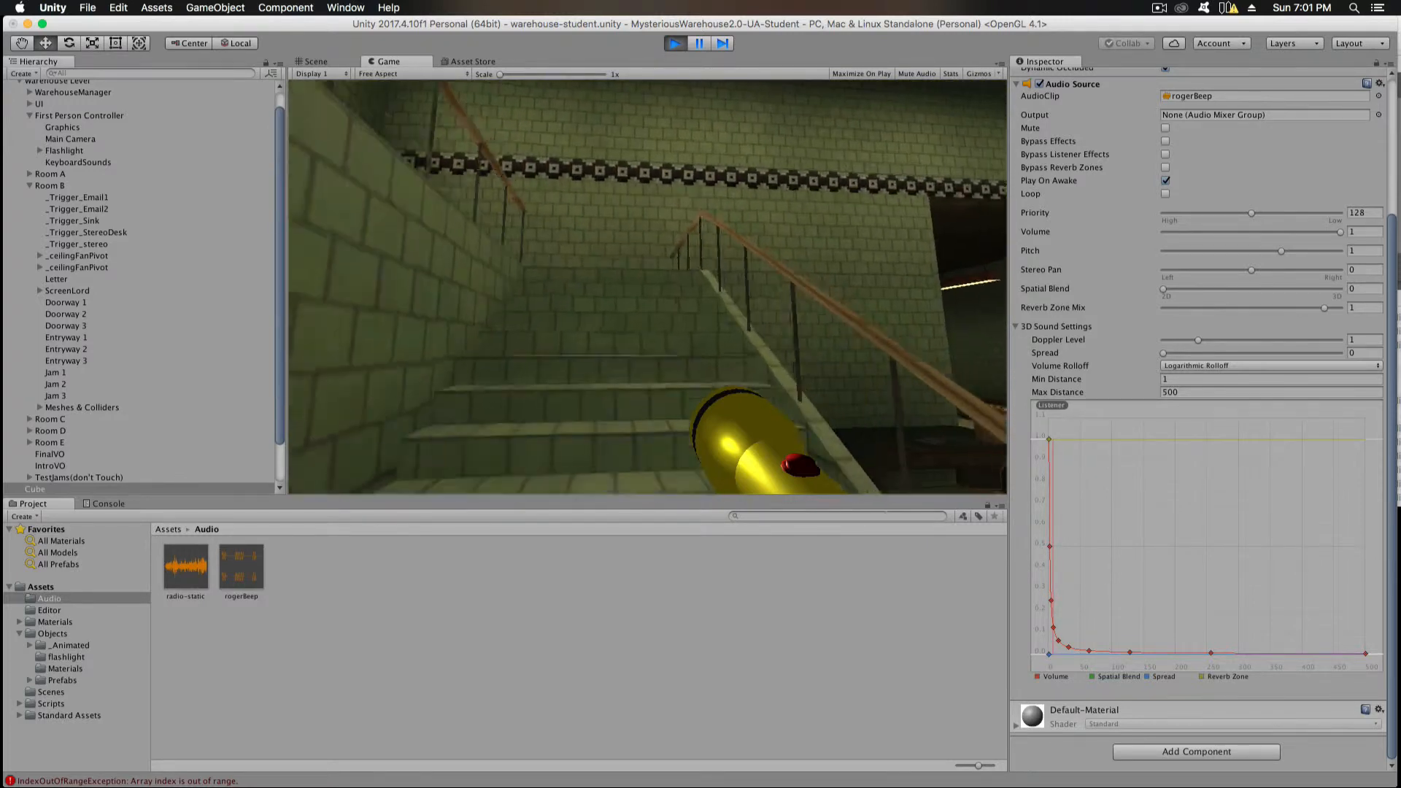
key("w")
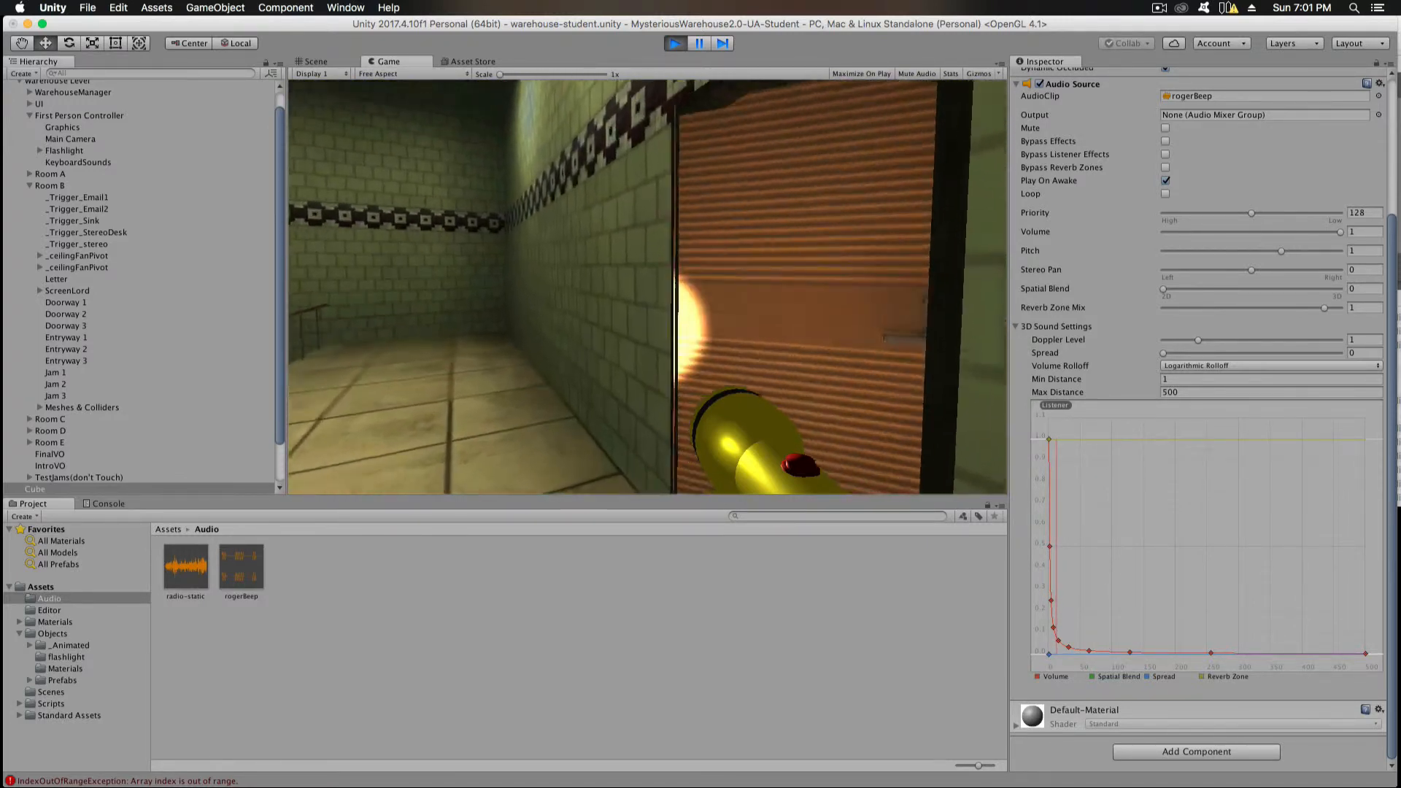
key("w")
key("w")
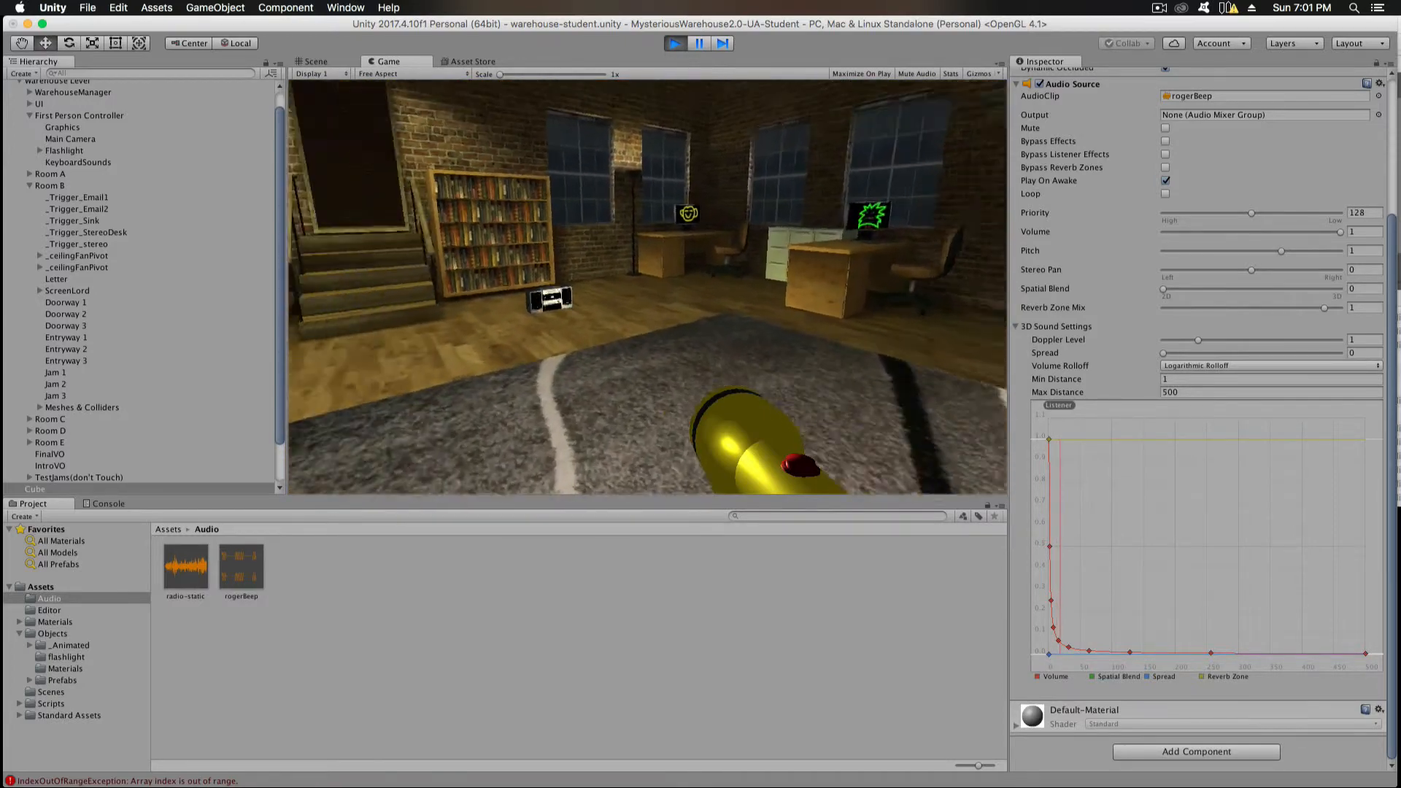
Step: Walk toward and around the stereo in Room B to check how its 3D sound changes with position
key("w")
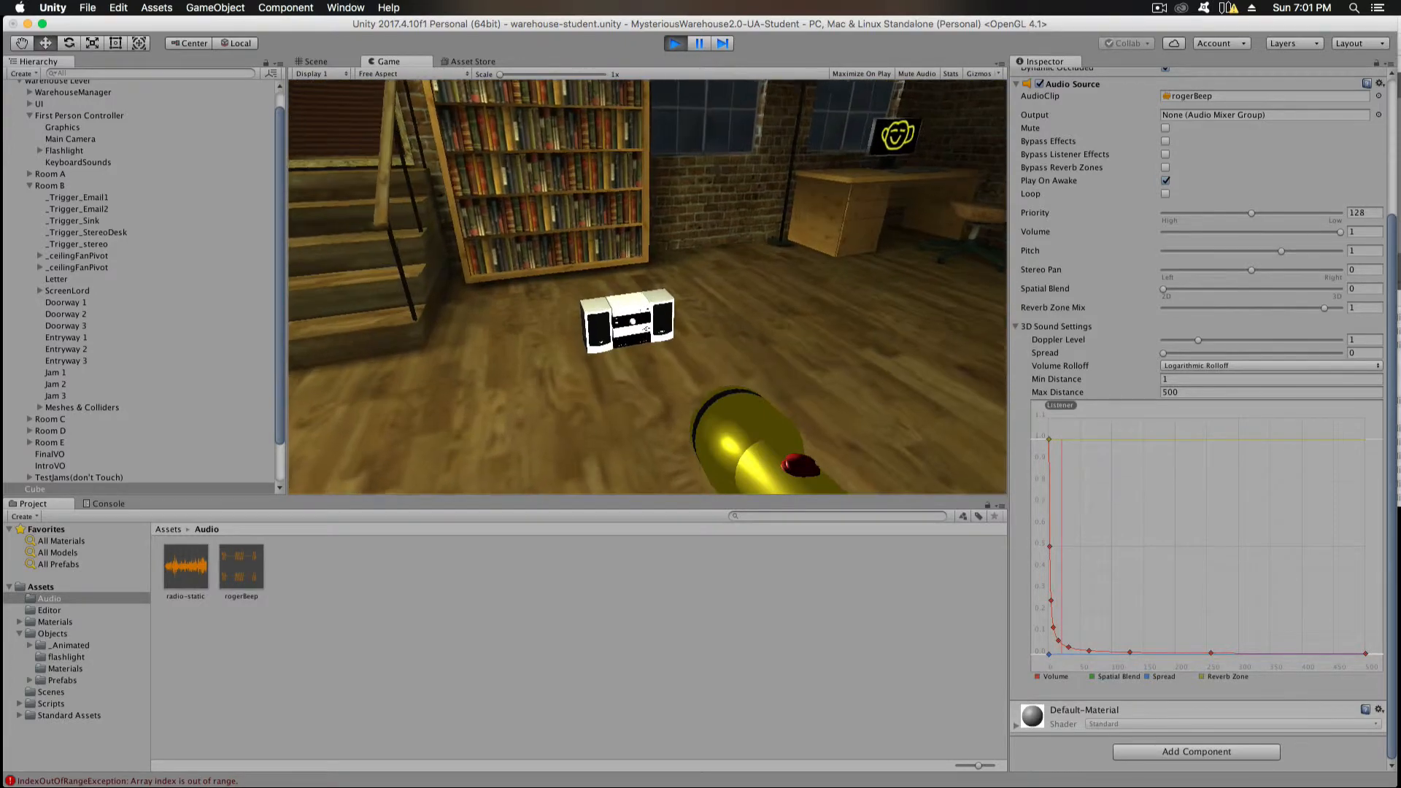
key("w")
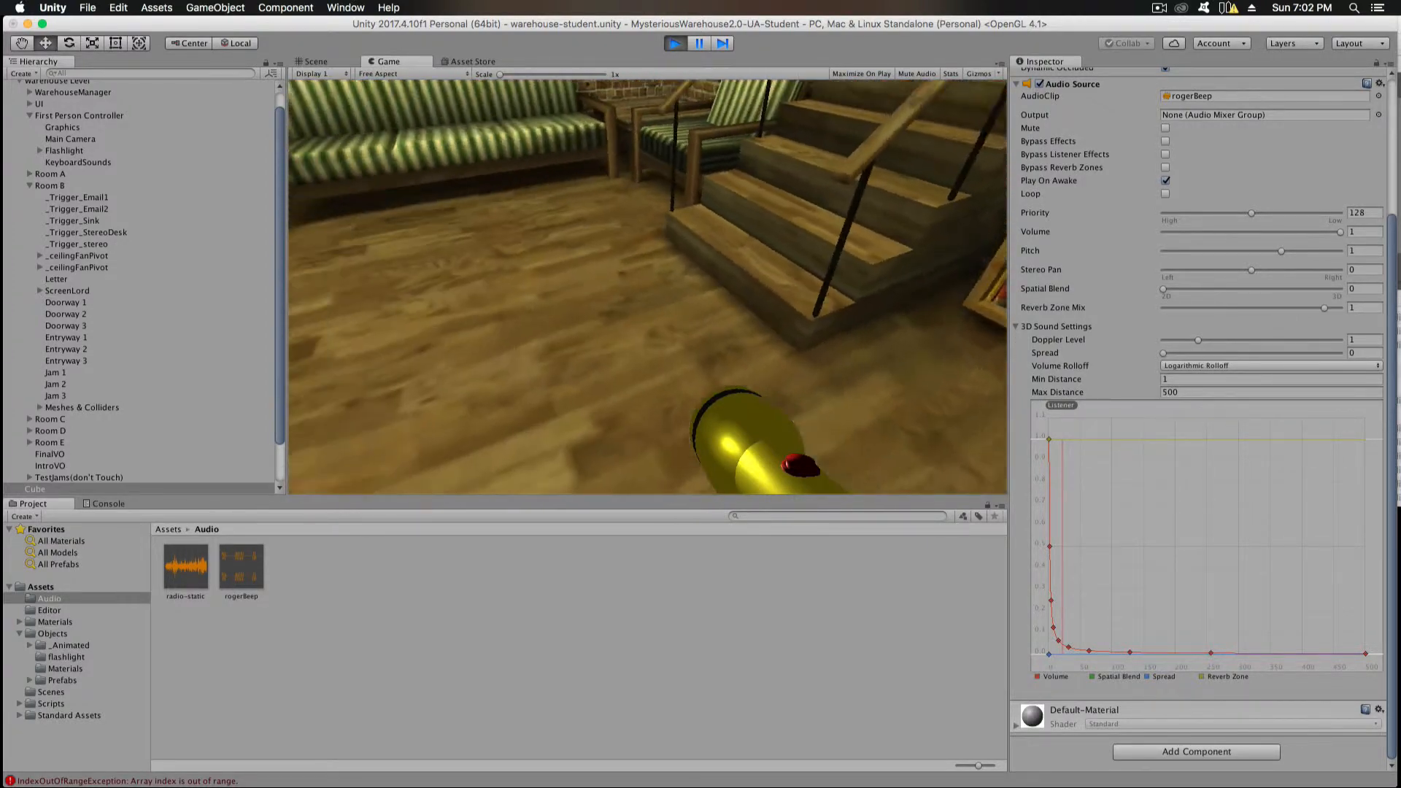
key("w")
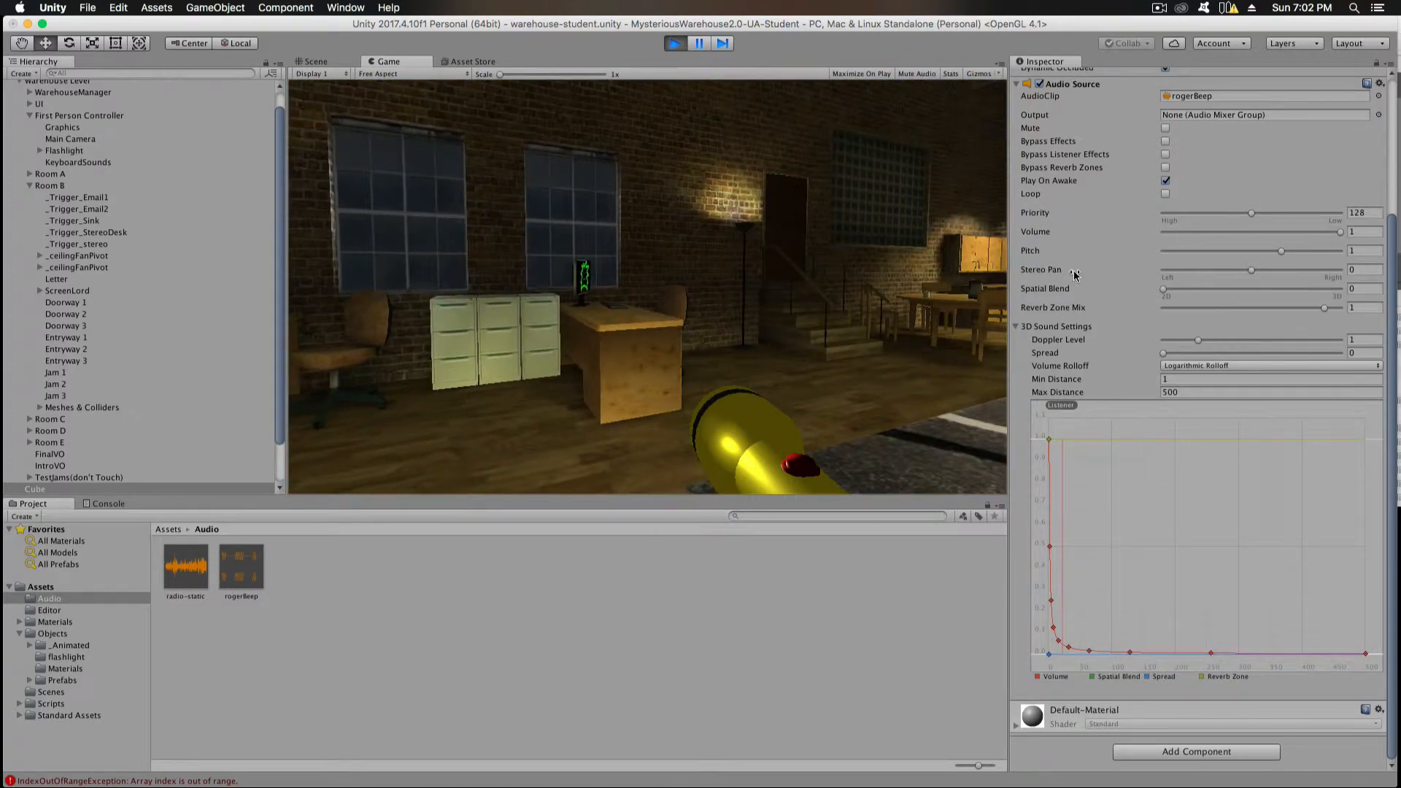
key("w")
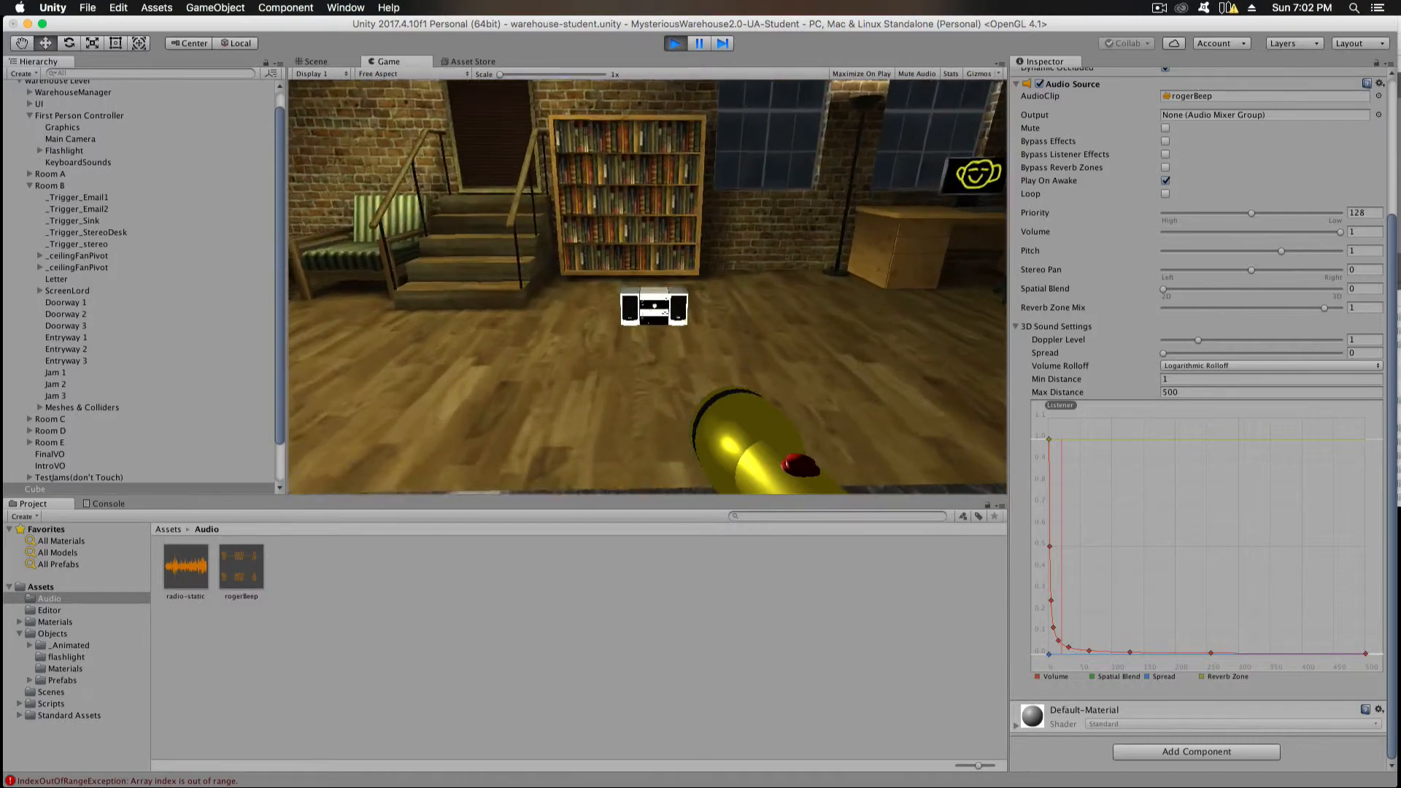
key("w")
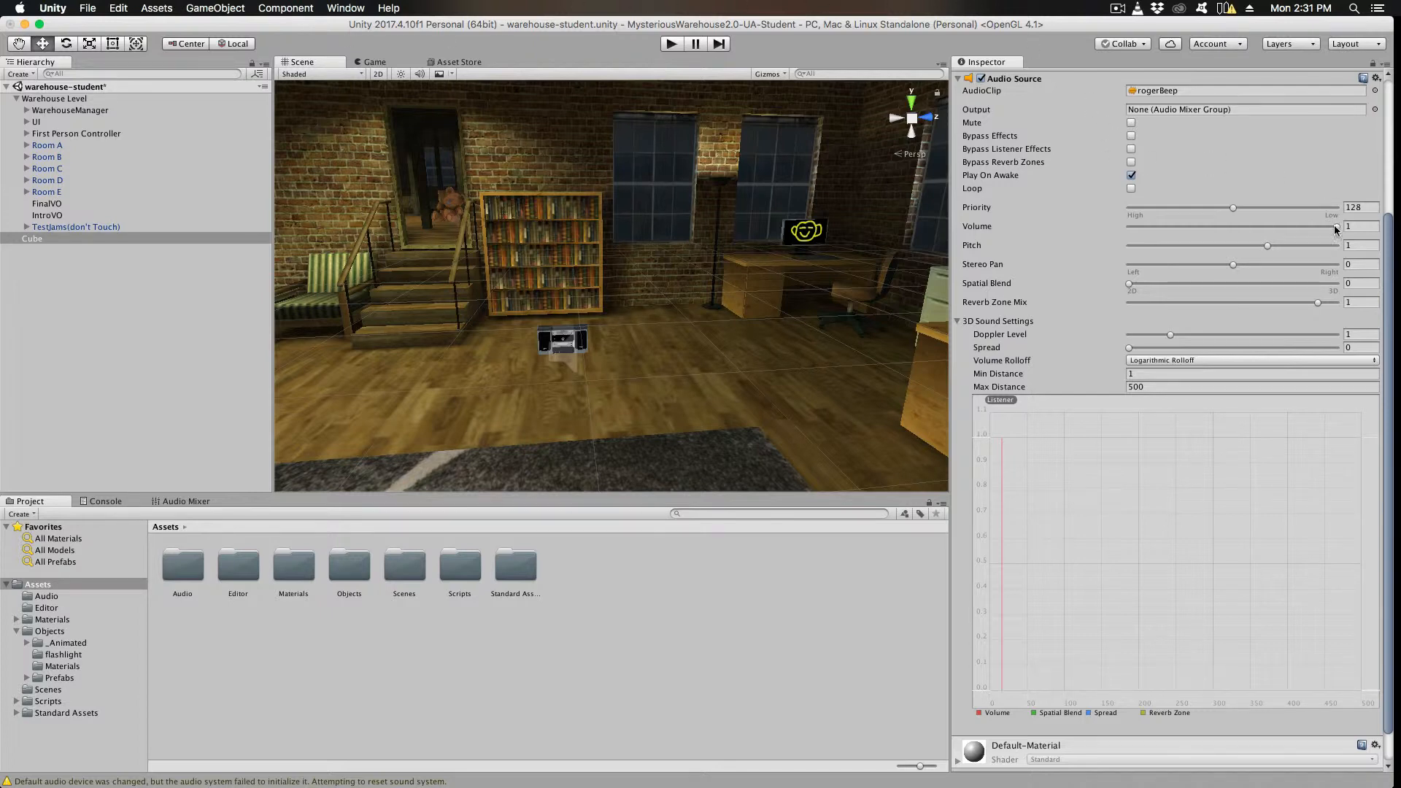
left_click_drag(1336, 227, 1329, 228)
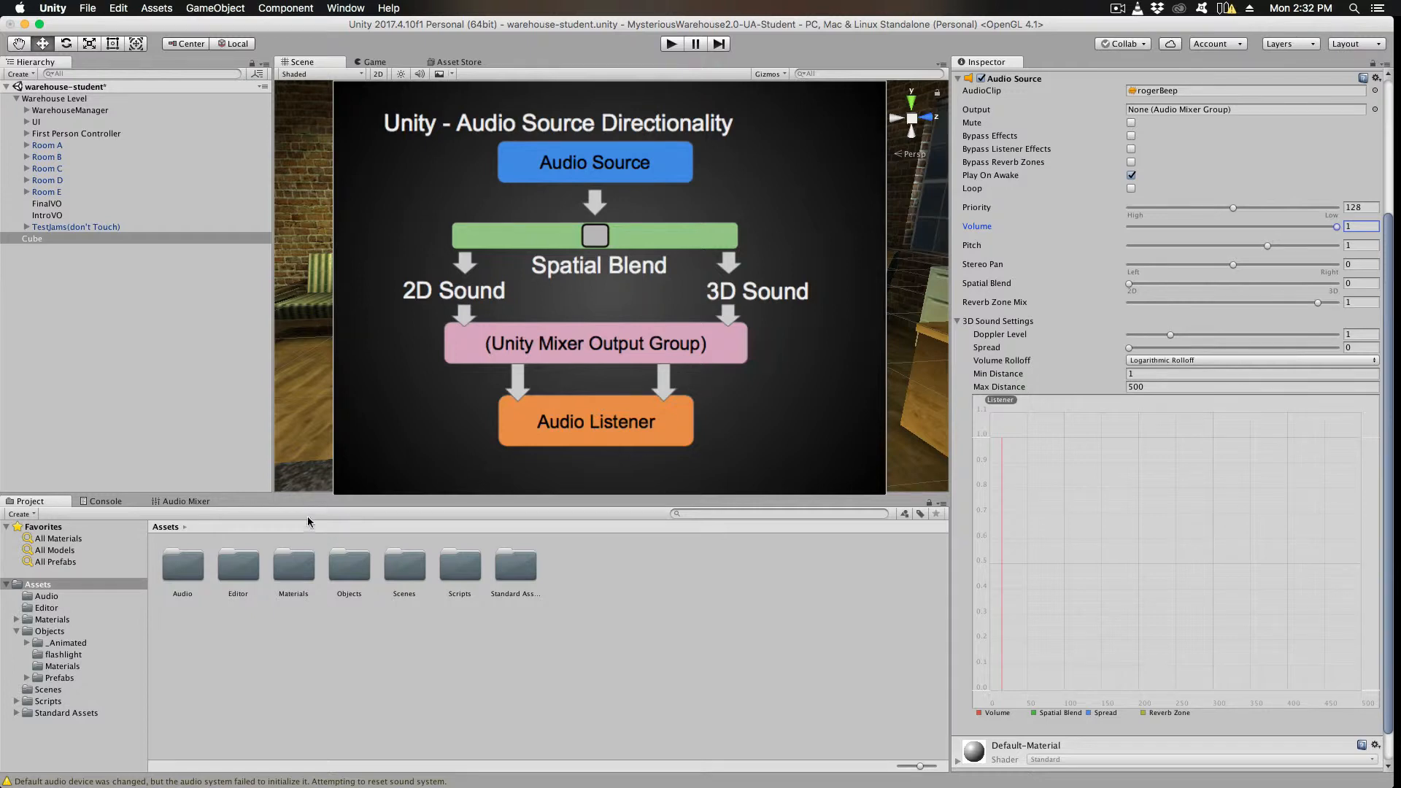
Step: Create an Audio Mixer asset with its default name in the Assets folder and open it for editing
left_click(19, 515)
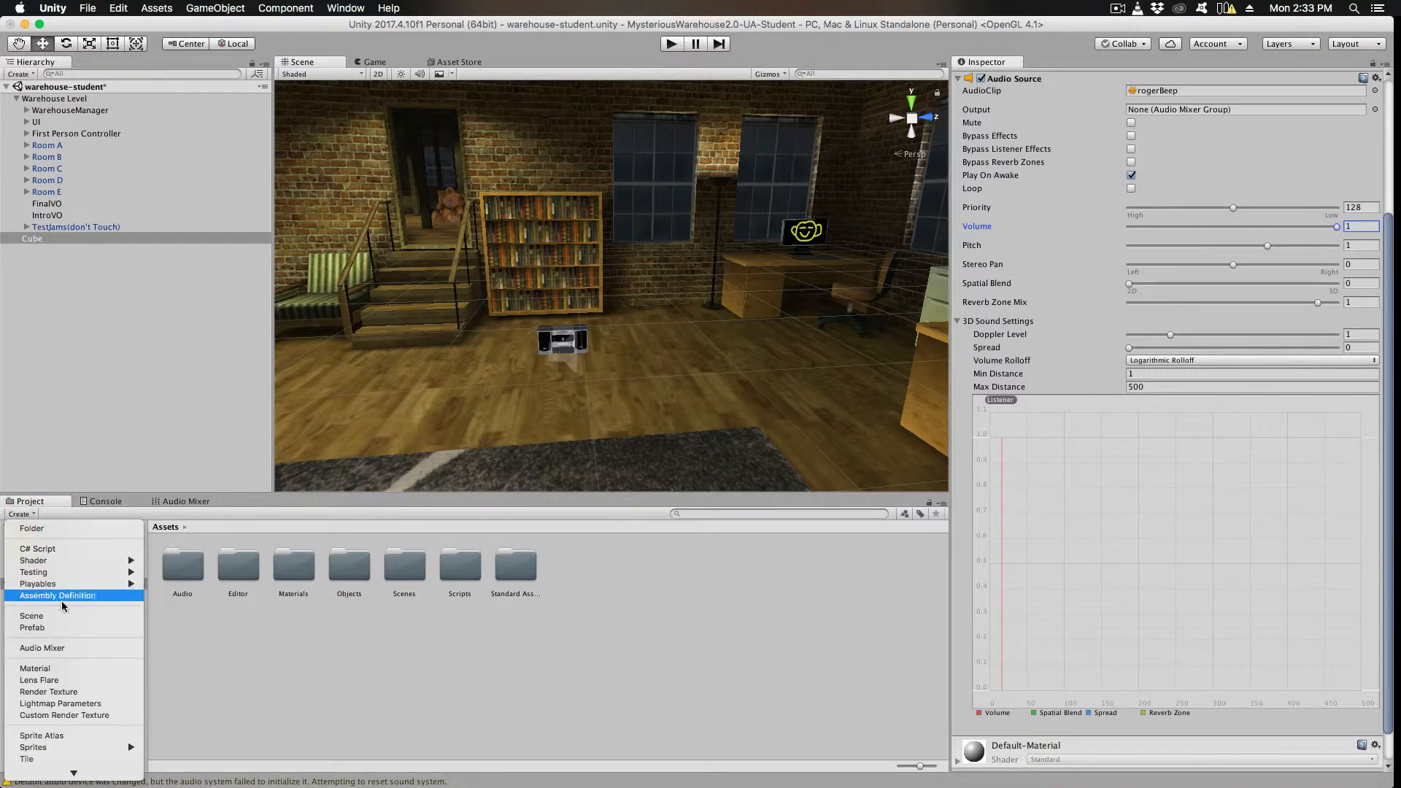
left_click(55, 648)
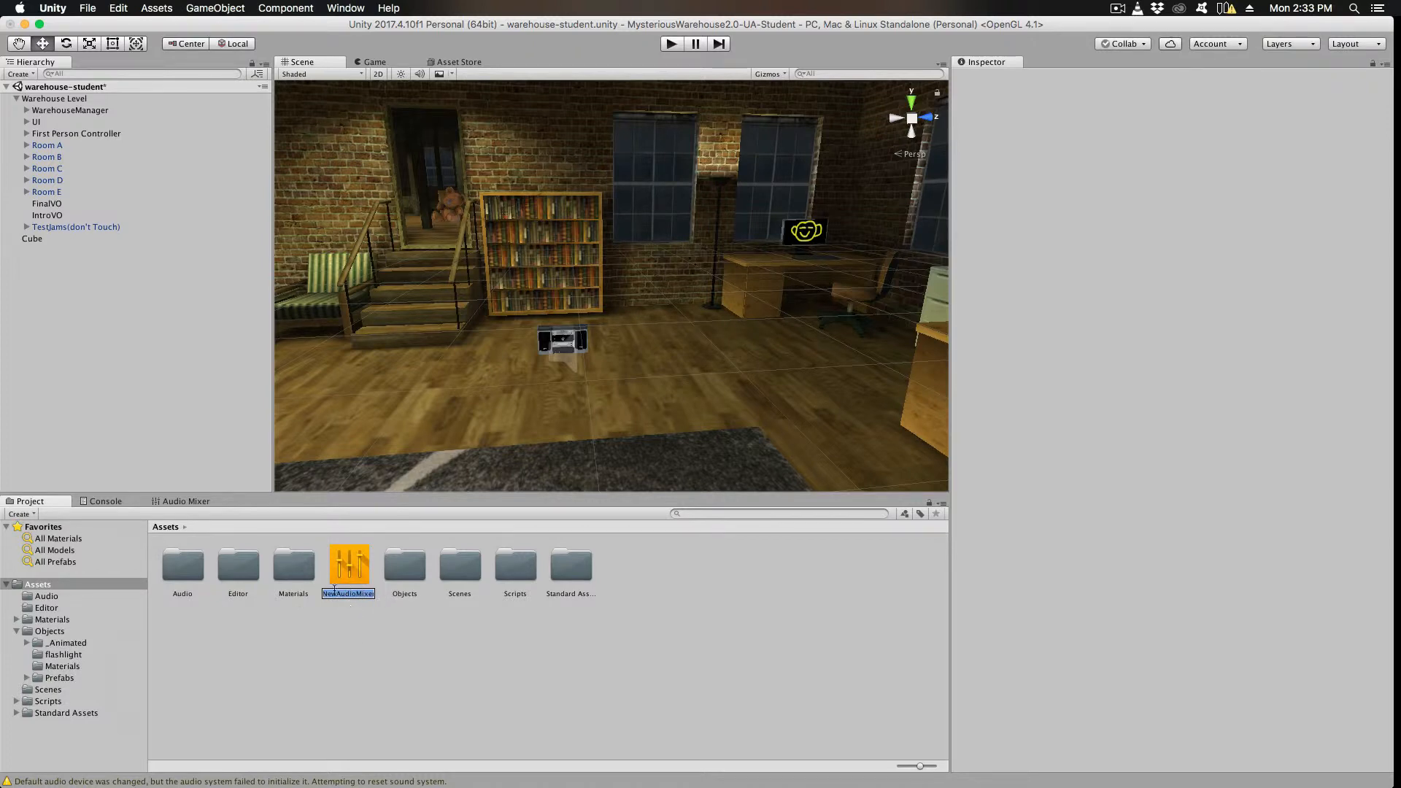
left_click(362, 629)
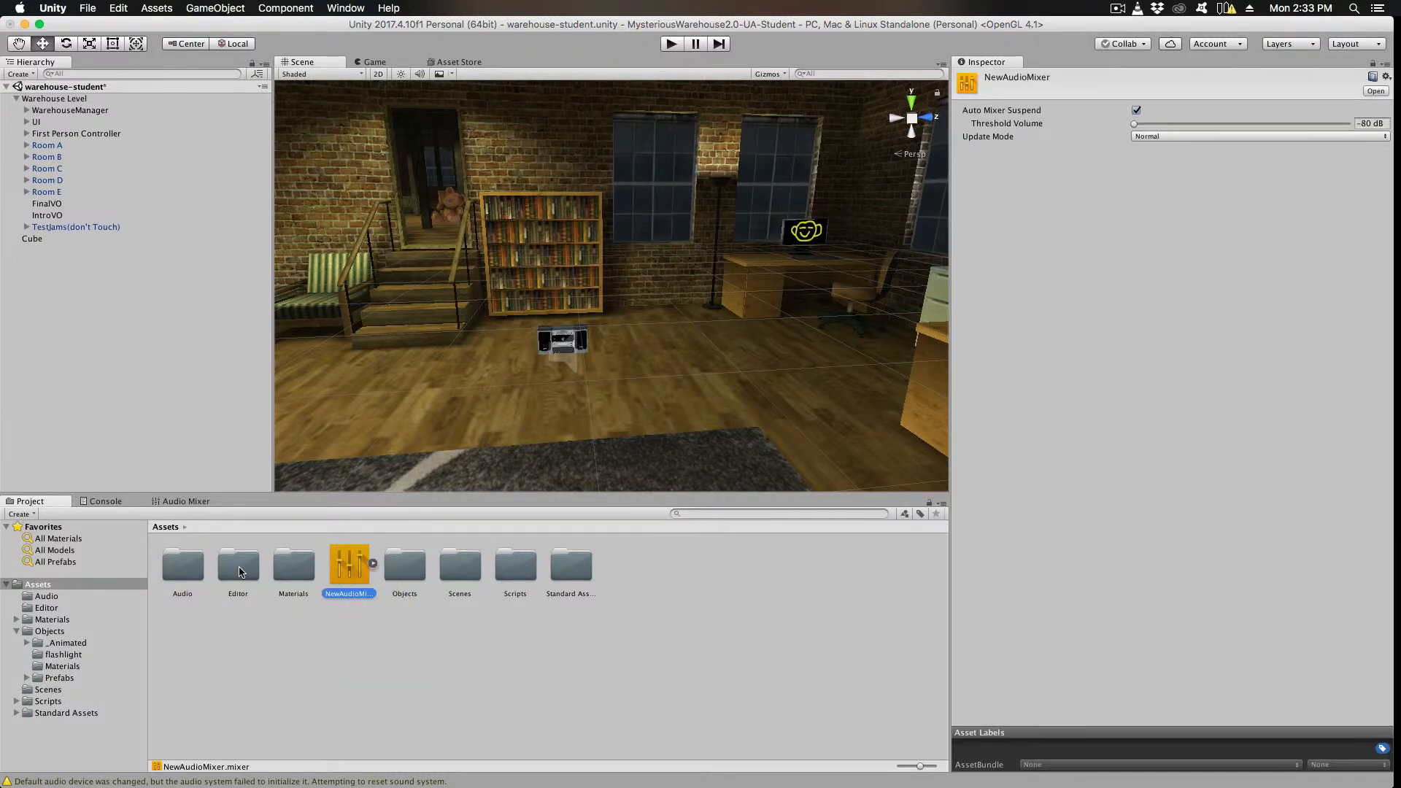
double_click(349, 573)
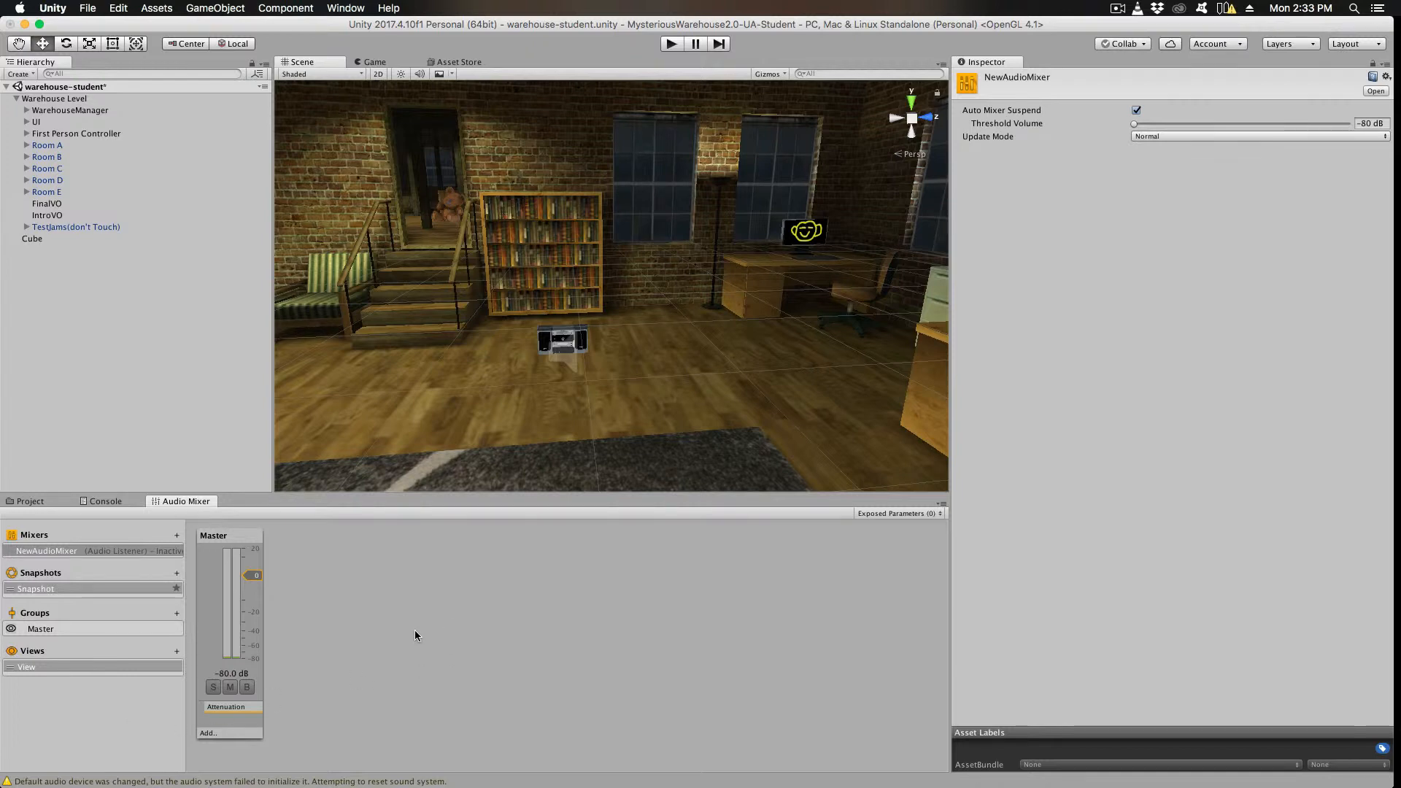
Step: Add a mixer group under Master and name it Radio
left_click(176, 613)
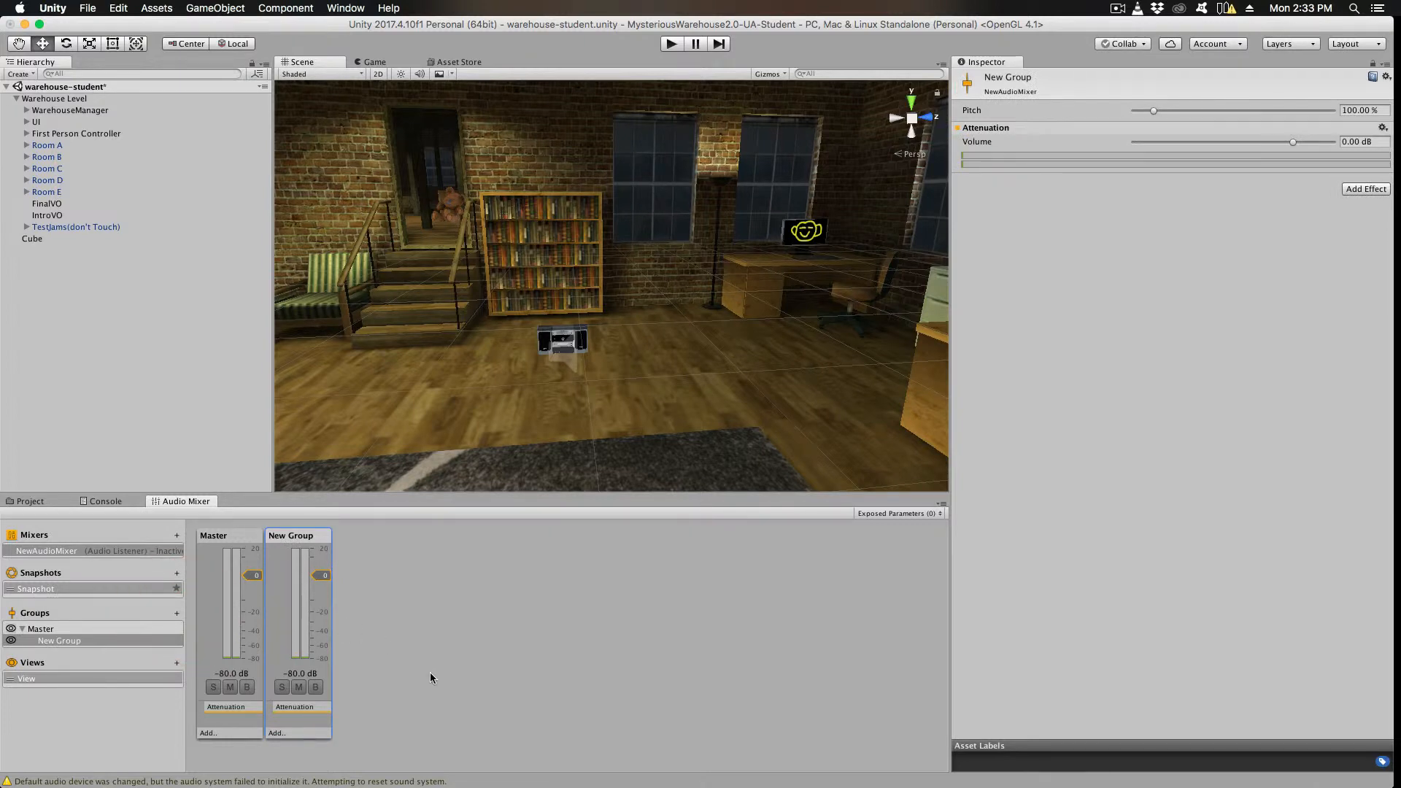
left_click(62, 644)
left_click(54, 641)
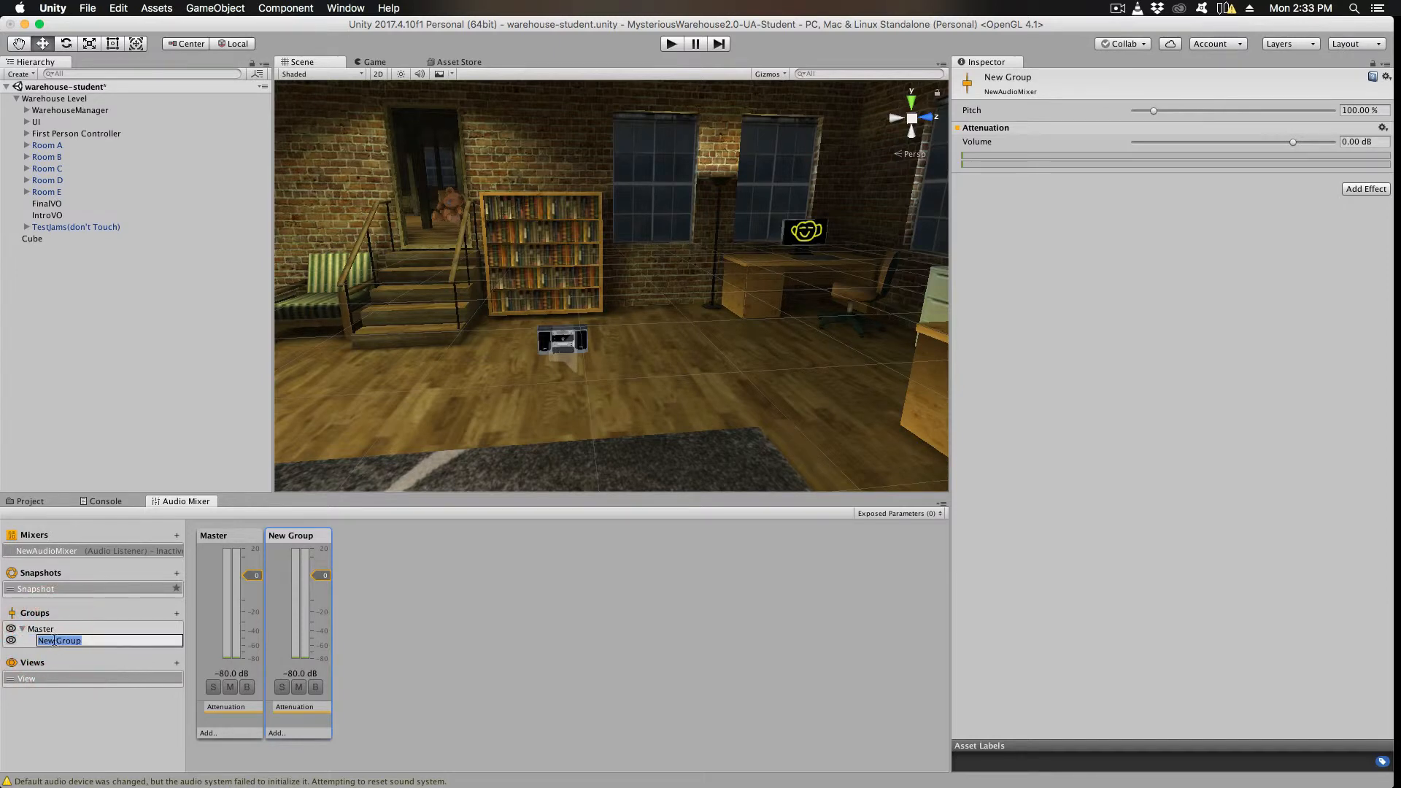
type("Radio")
key("Return")
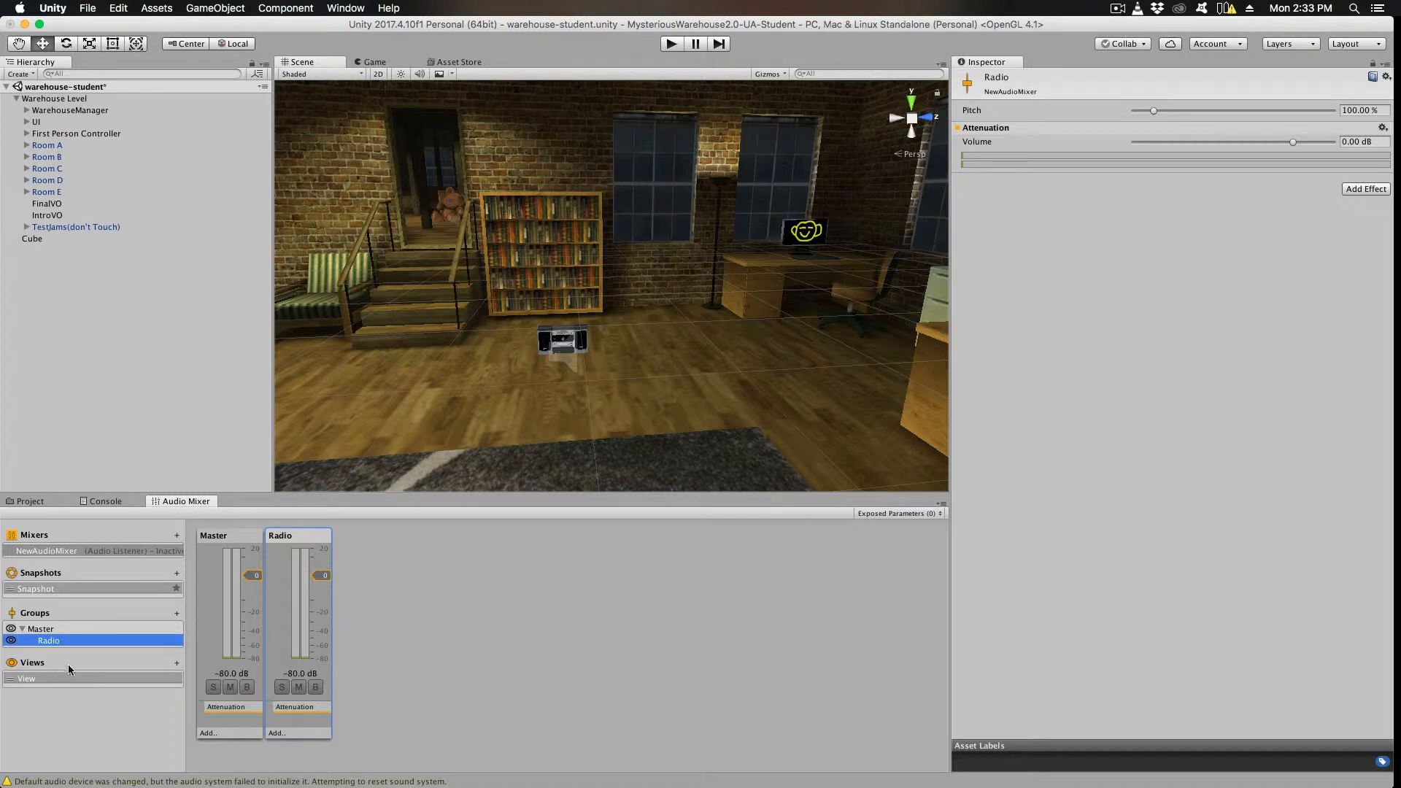
Step: Add a second mixer group directly under Master and name it Beep
left_click(42, 630)
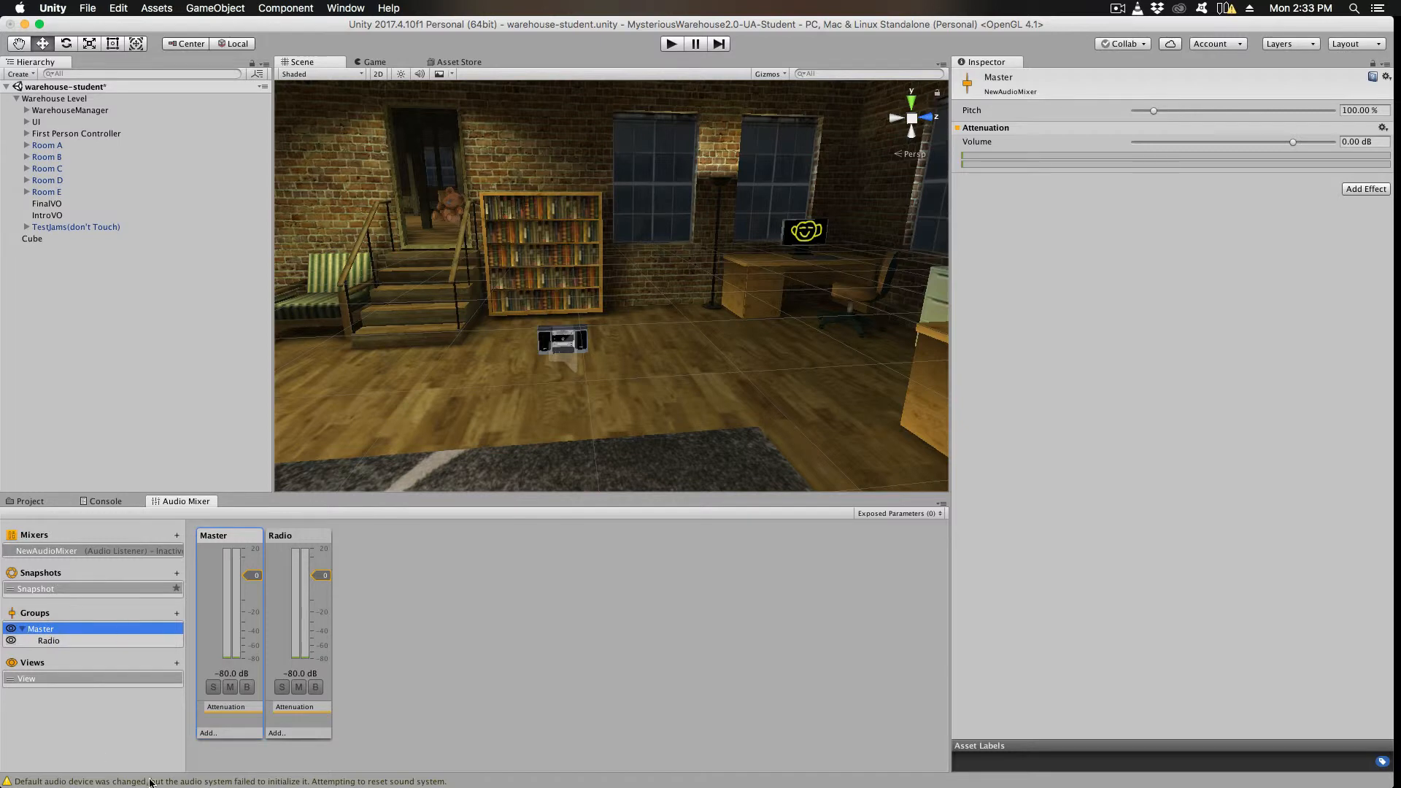
left_click(177, 615)
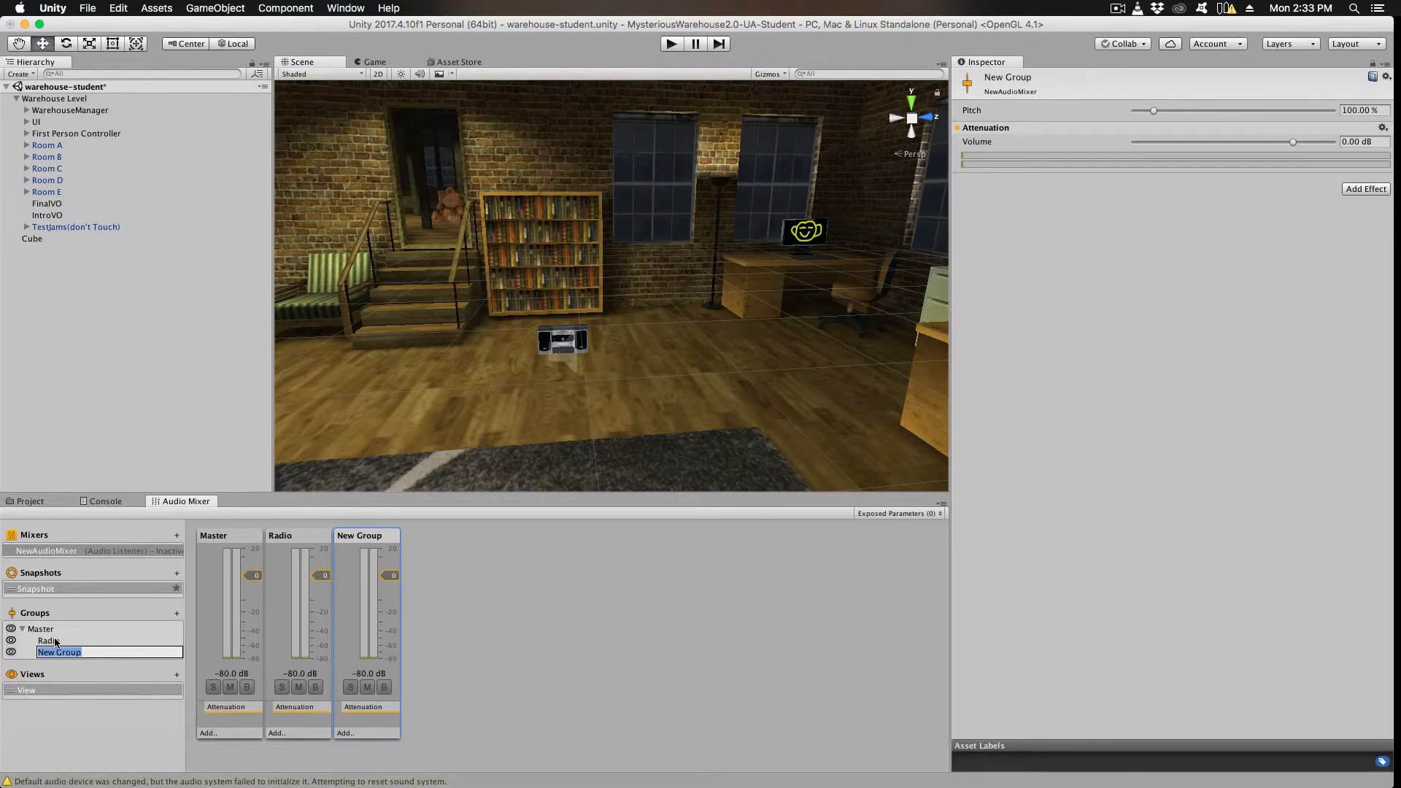
type("Beep")
key("Return")
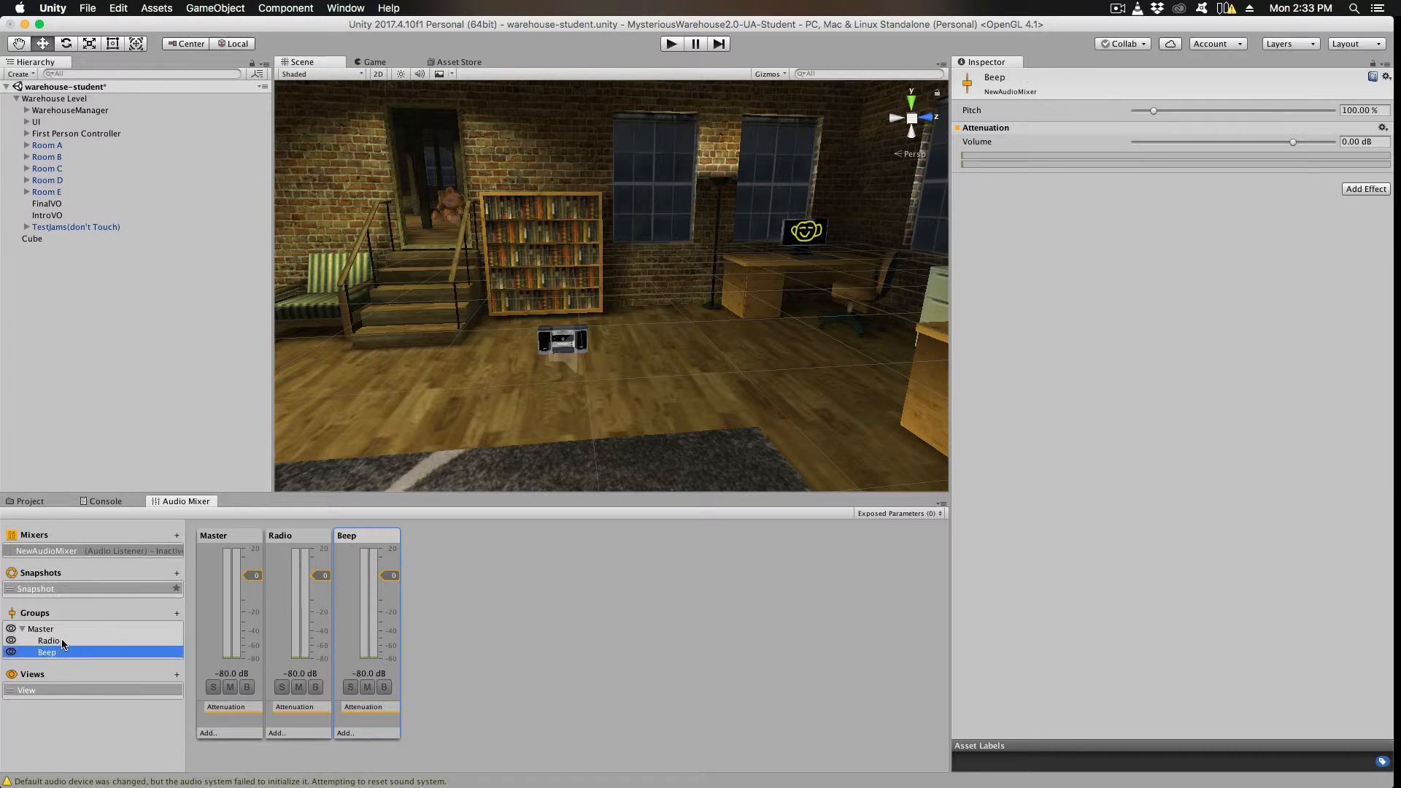
Step: Add a child group under the Radio mixer group and remove it again
left_click(64, 641)
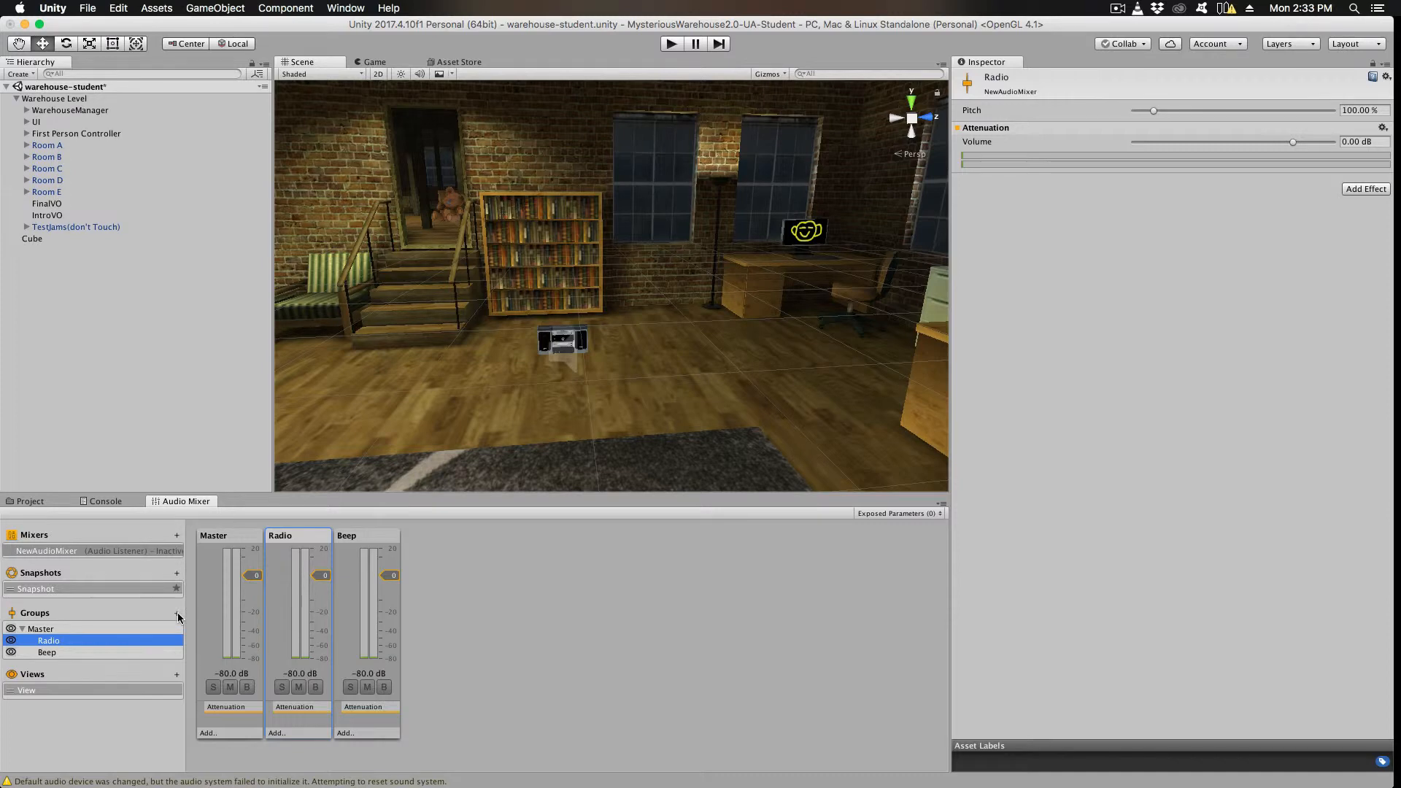
left_click(177, 614)
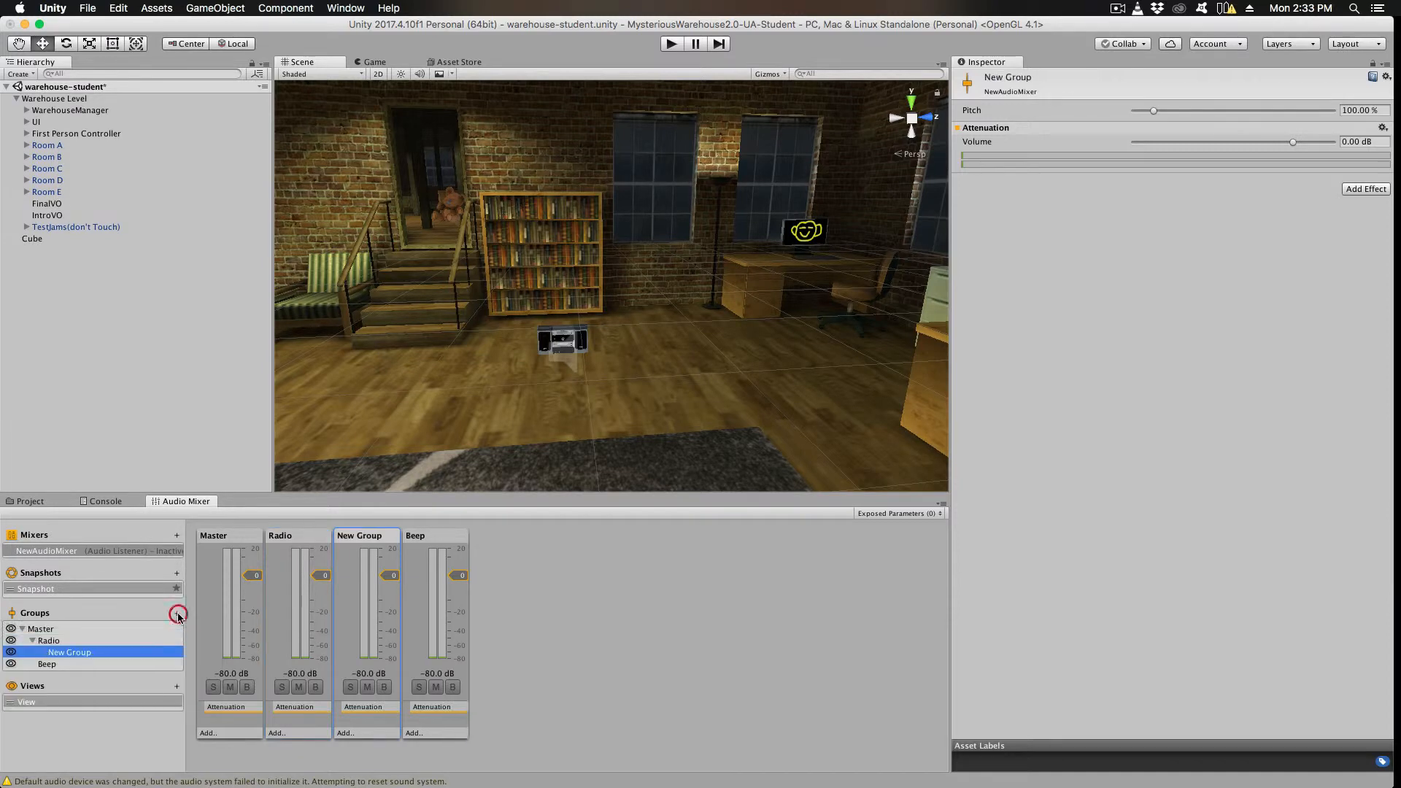
right_click(97, 654)
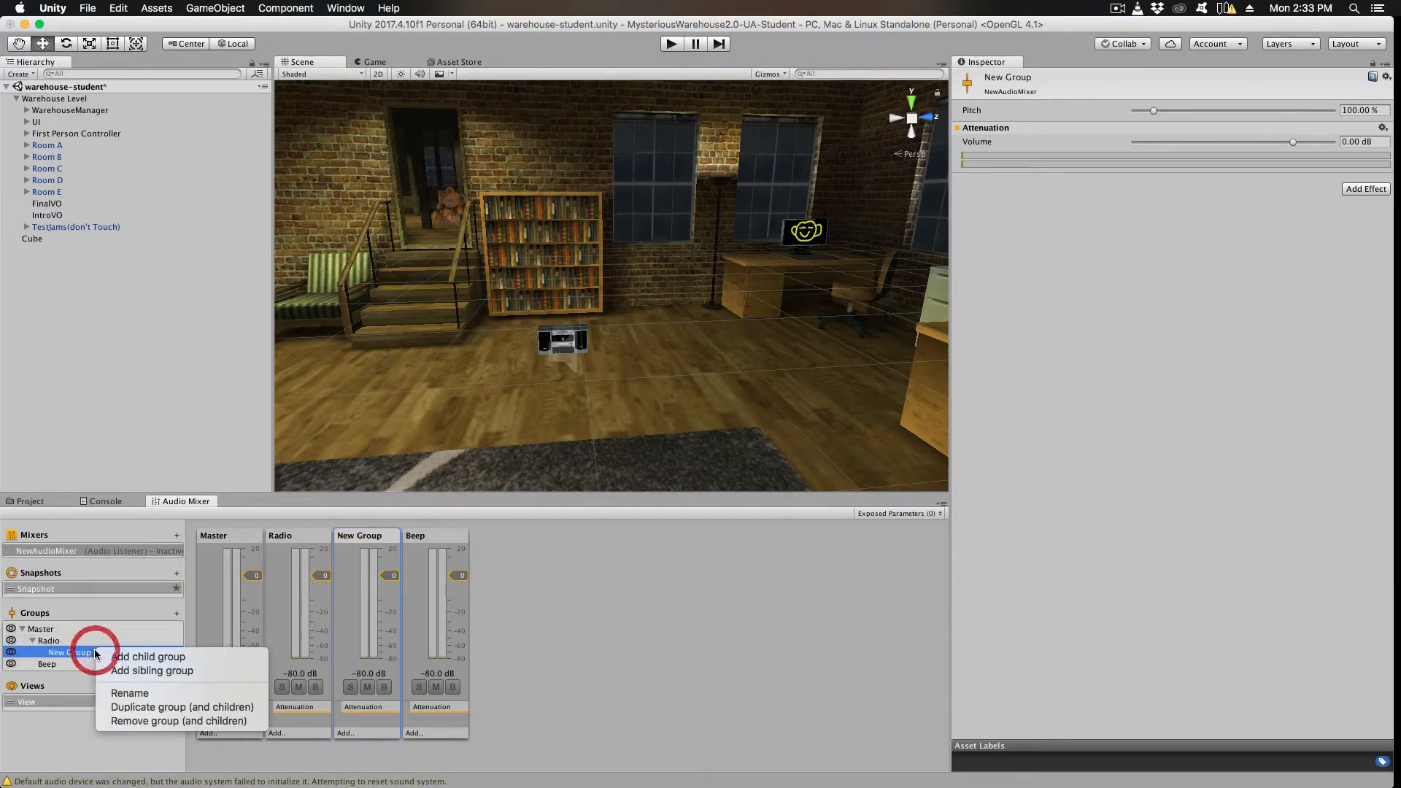
left_click(144, 723)
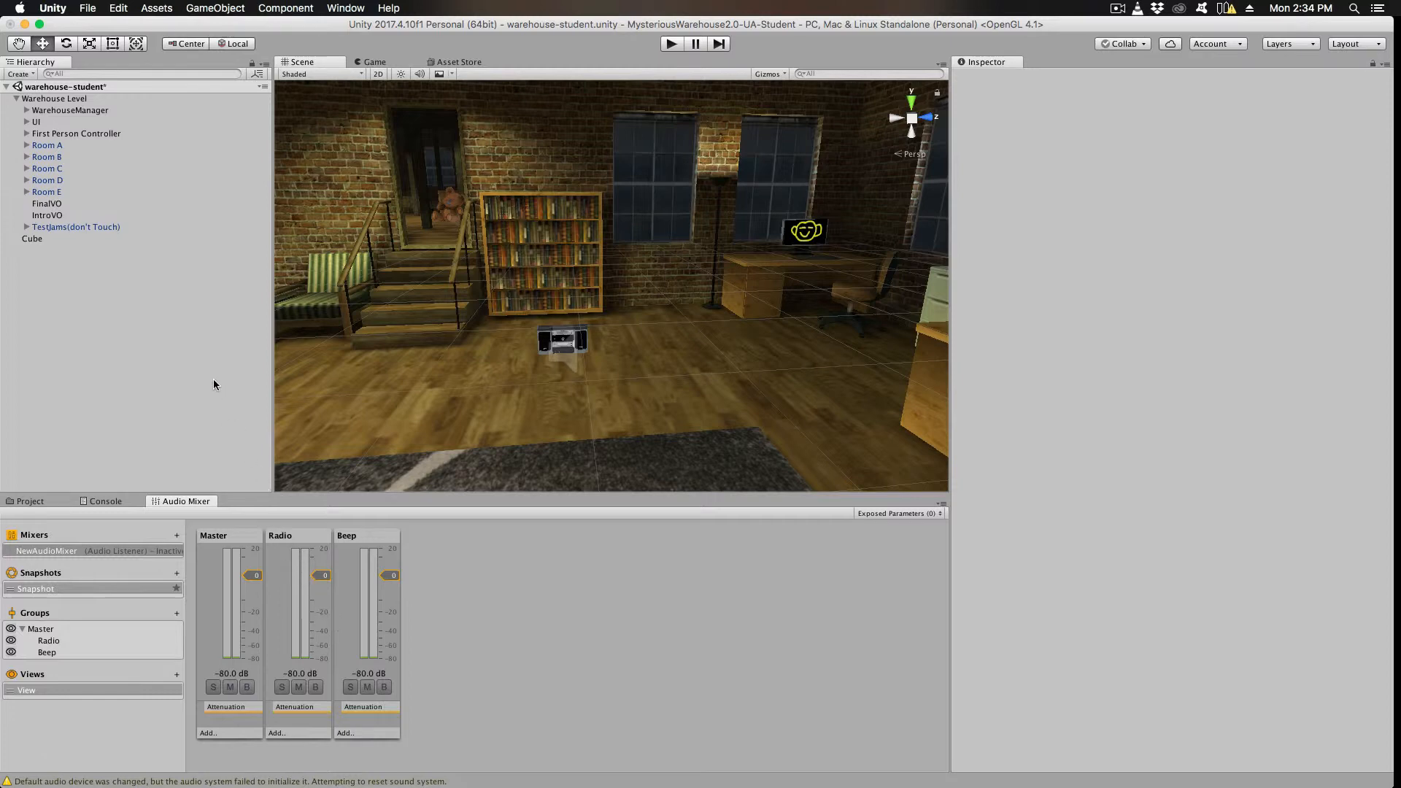
Step: Route the output of the Cube's Audio Source to the Beep mixer group
left_click(33, 239)
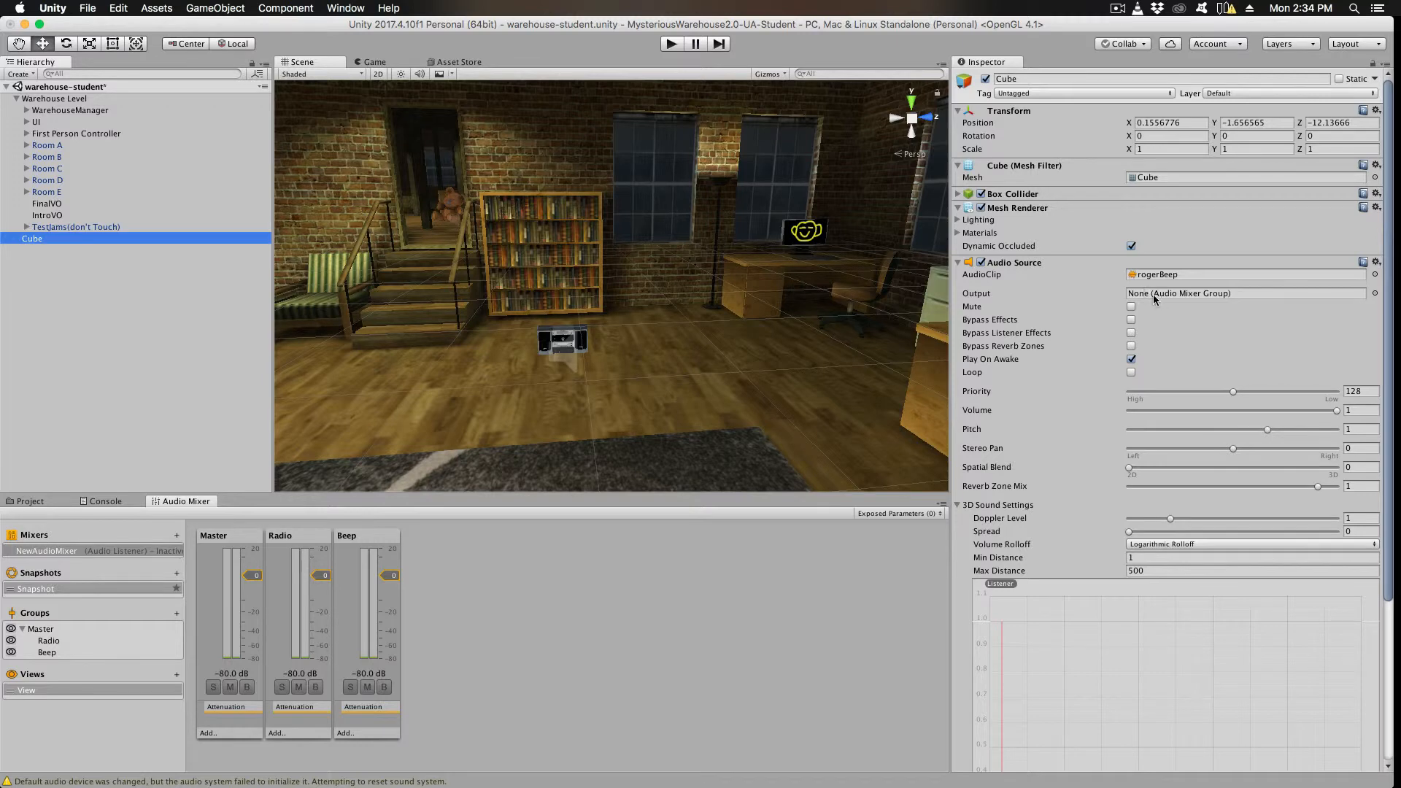
left_click(1374, 294)
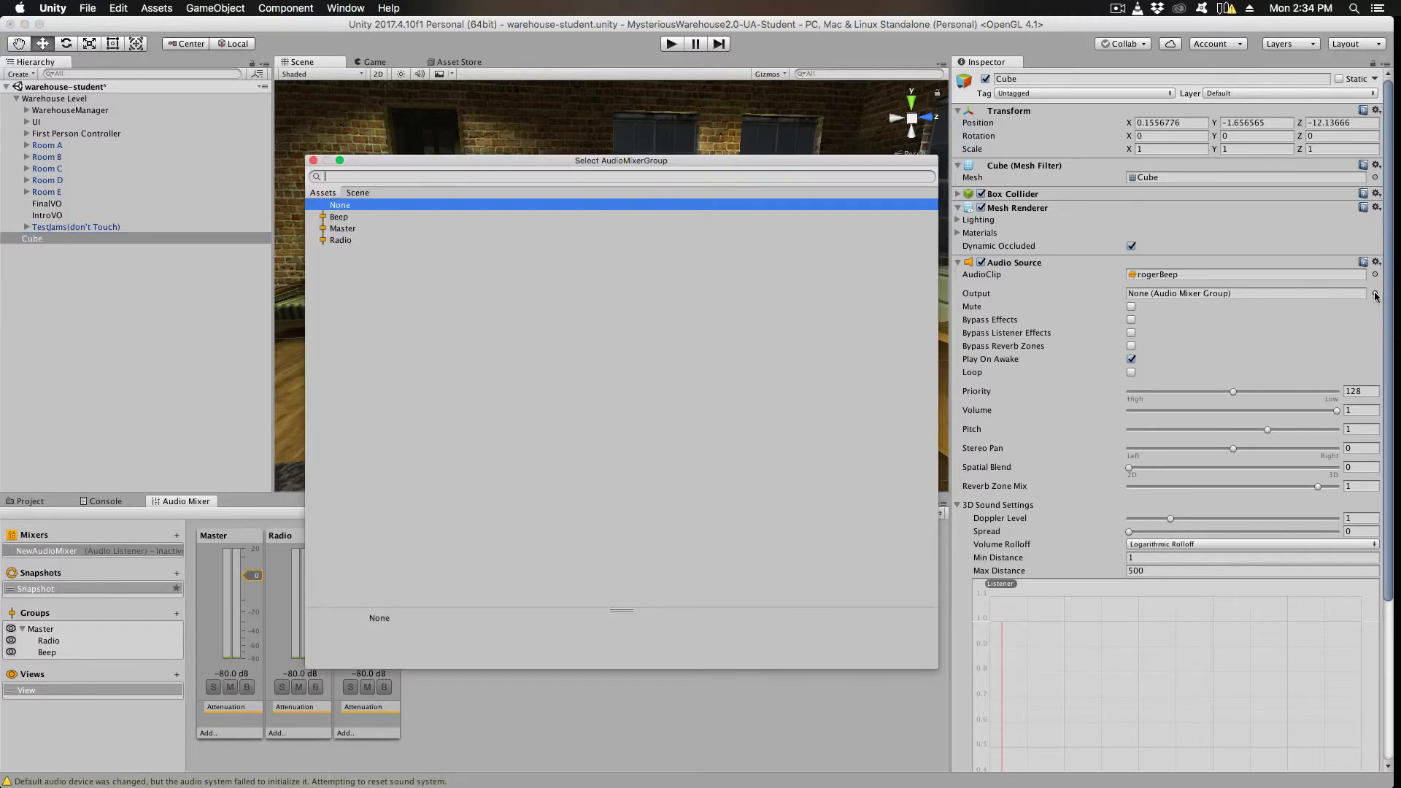
left_click(337, 217)
left_click(313, 161)
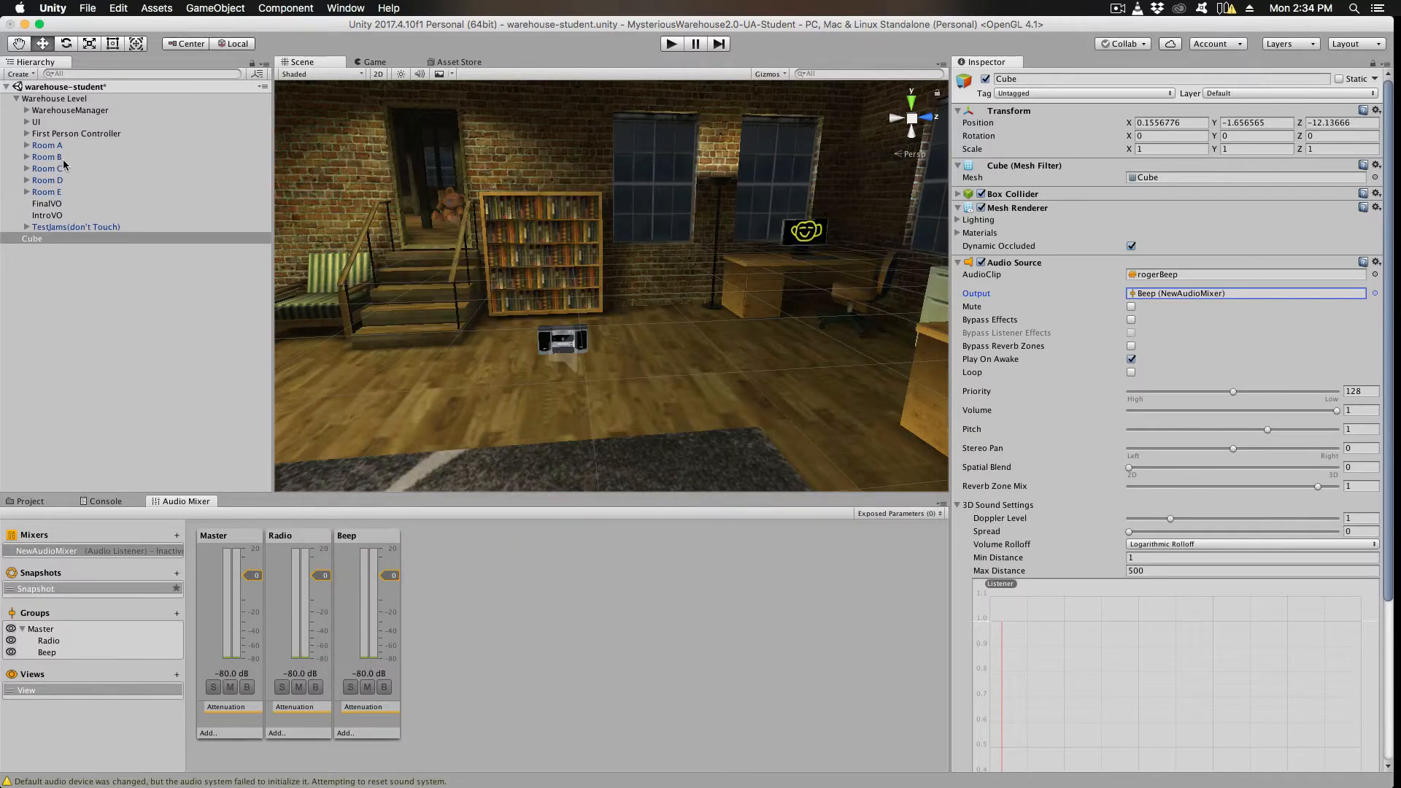
Step: Route the Audio Source output of _Trigger_stereo in Room B to the Radio mixer group
left_click(27, 157)
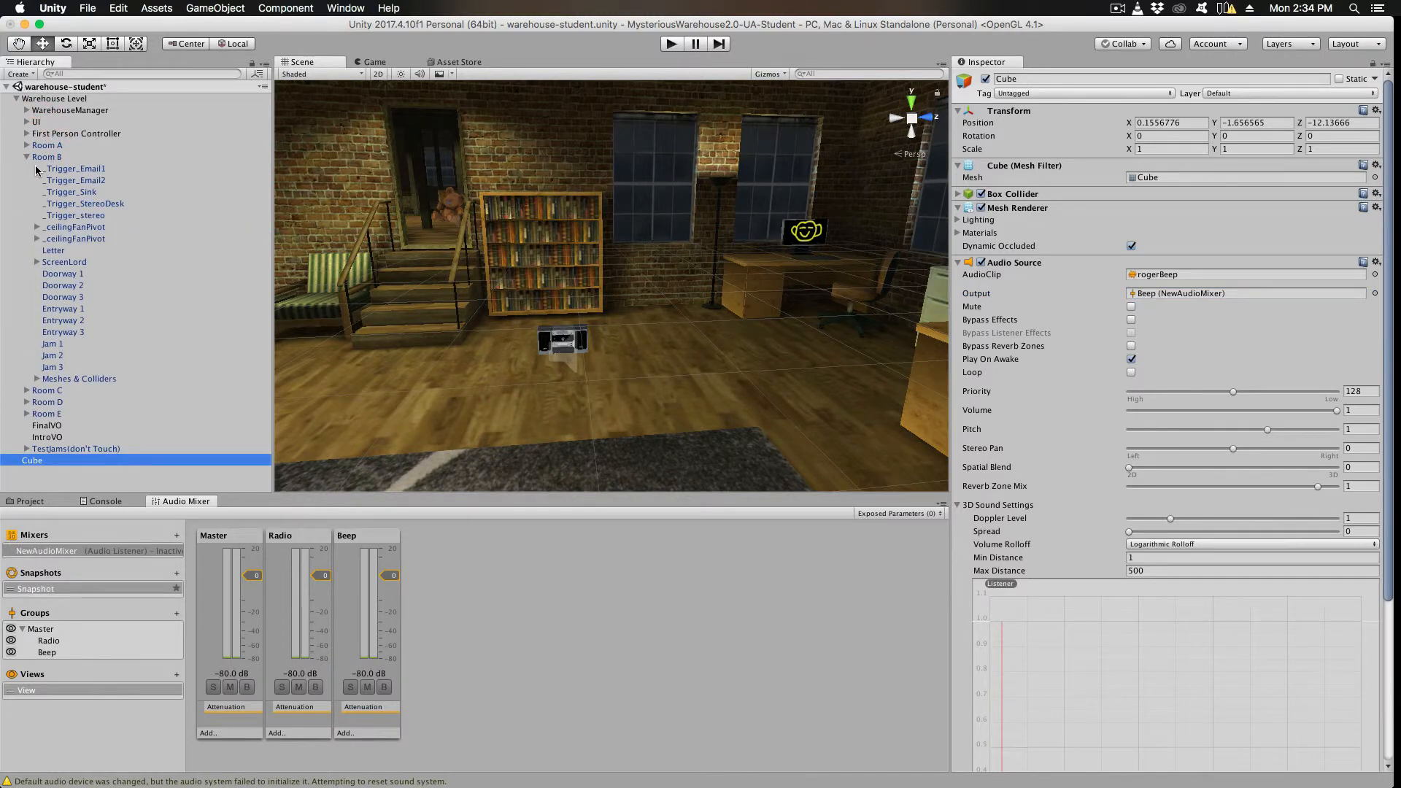
left_click(73, 215)
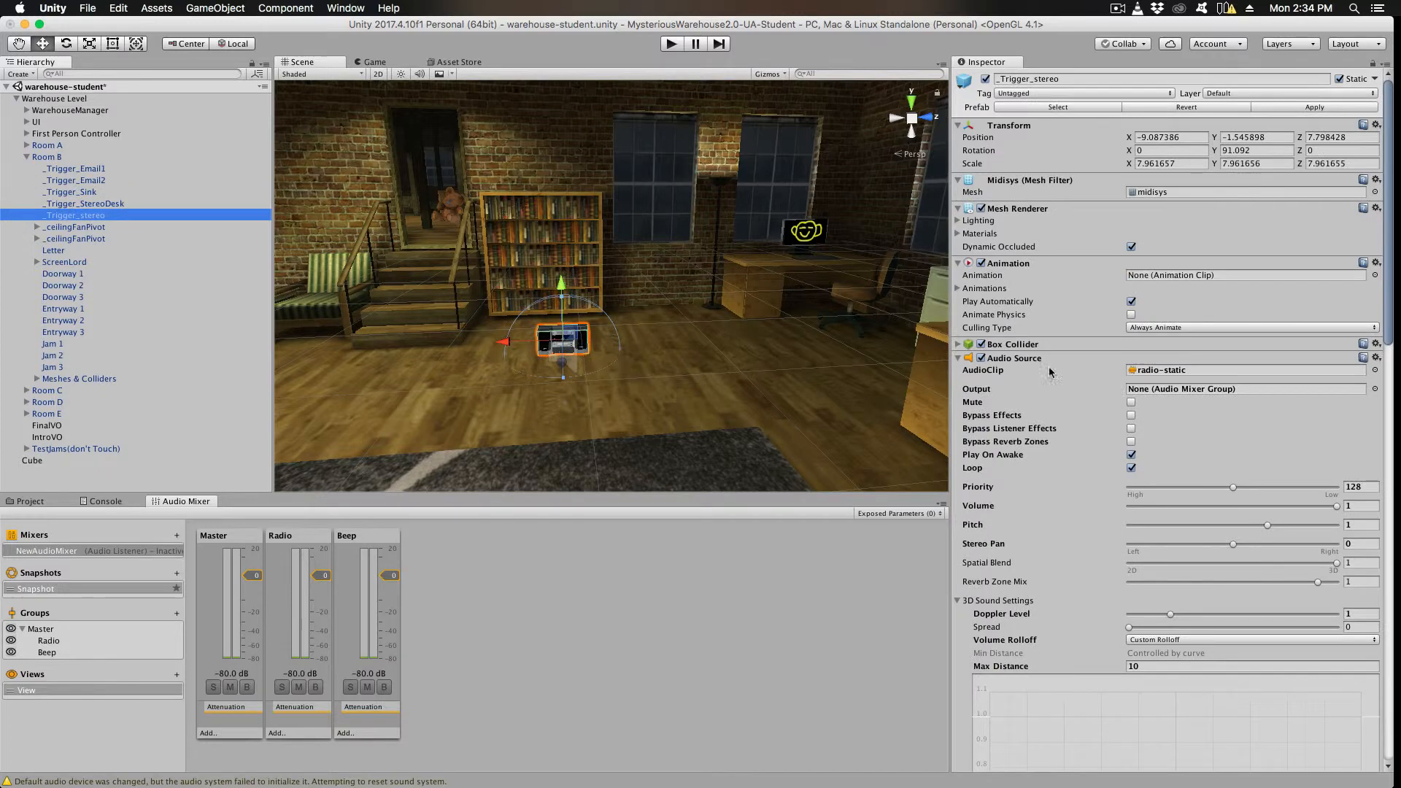
left_click(1375, 390)
left_click(337, 240)
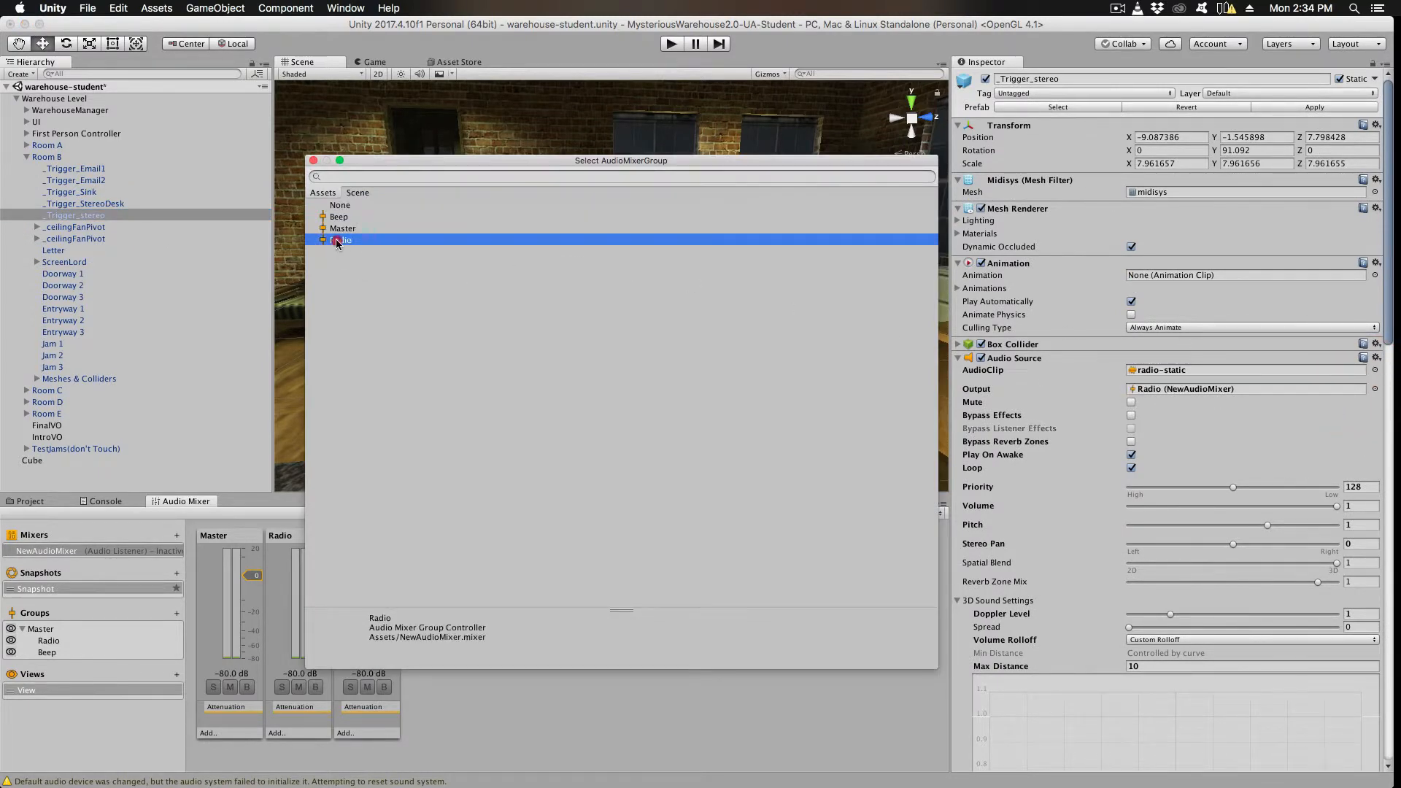
left_click(313, 160)
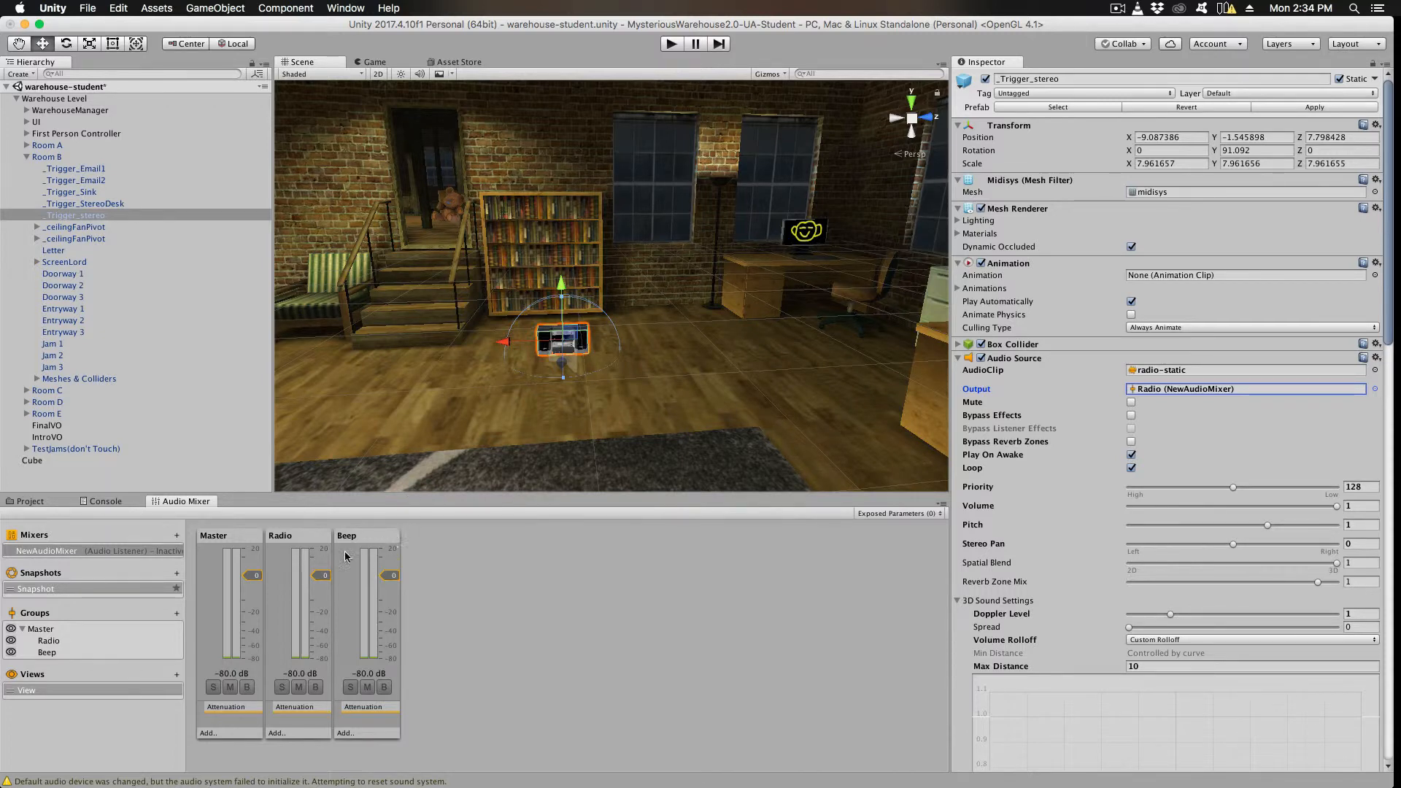
Step: Add a Highpass effect to the Radio mixer group and set its cutoff frequency to about 1309 Hz
left_click(292, 540)
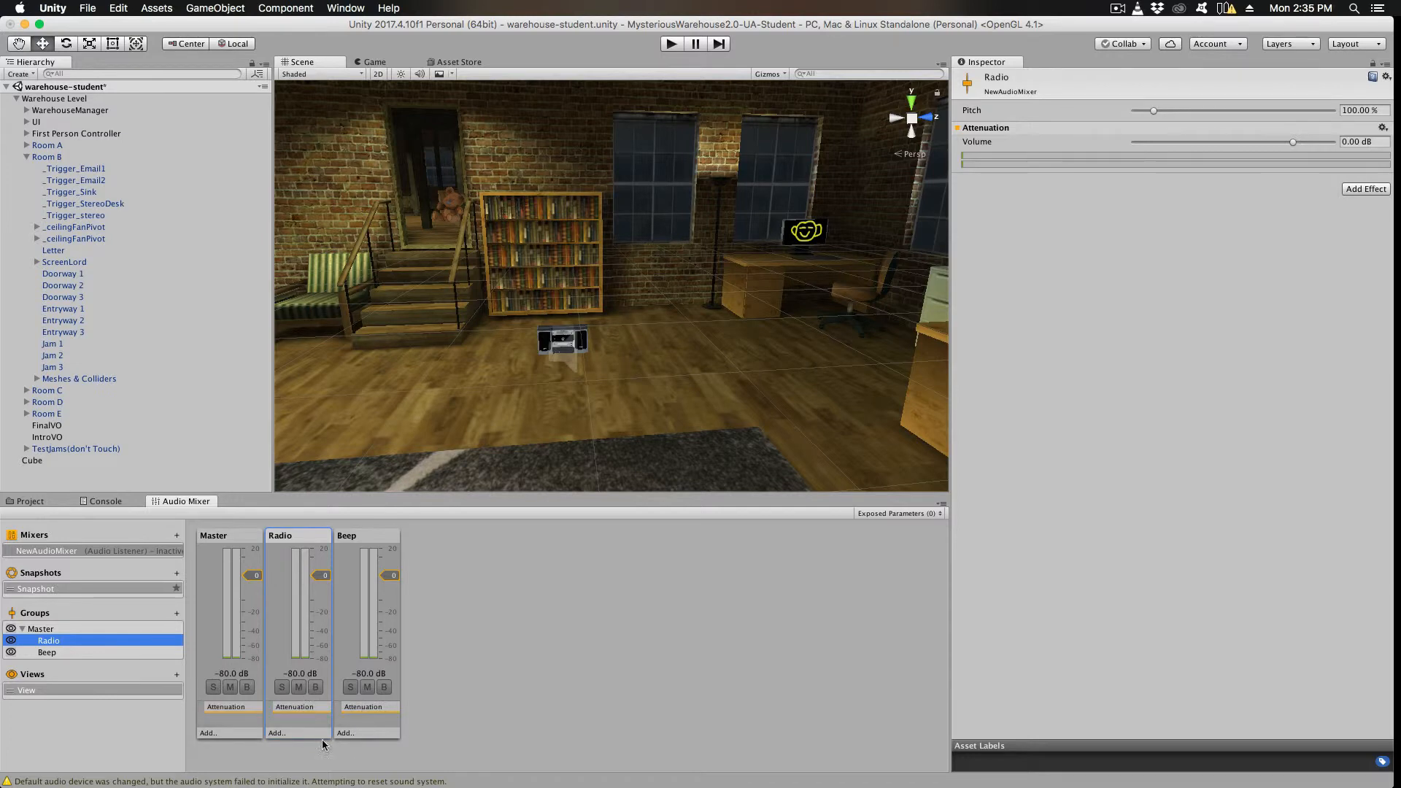
left_click(276, 734)
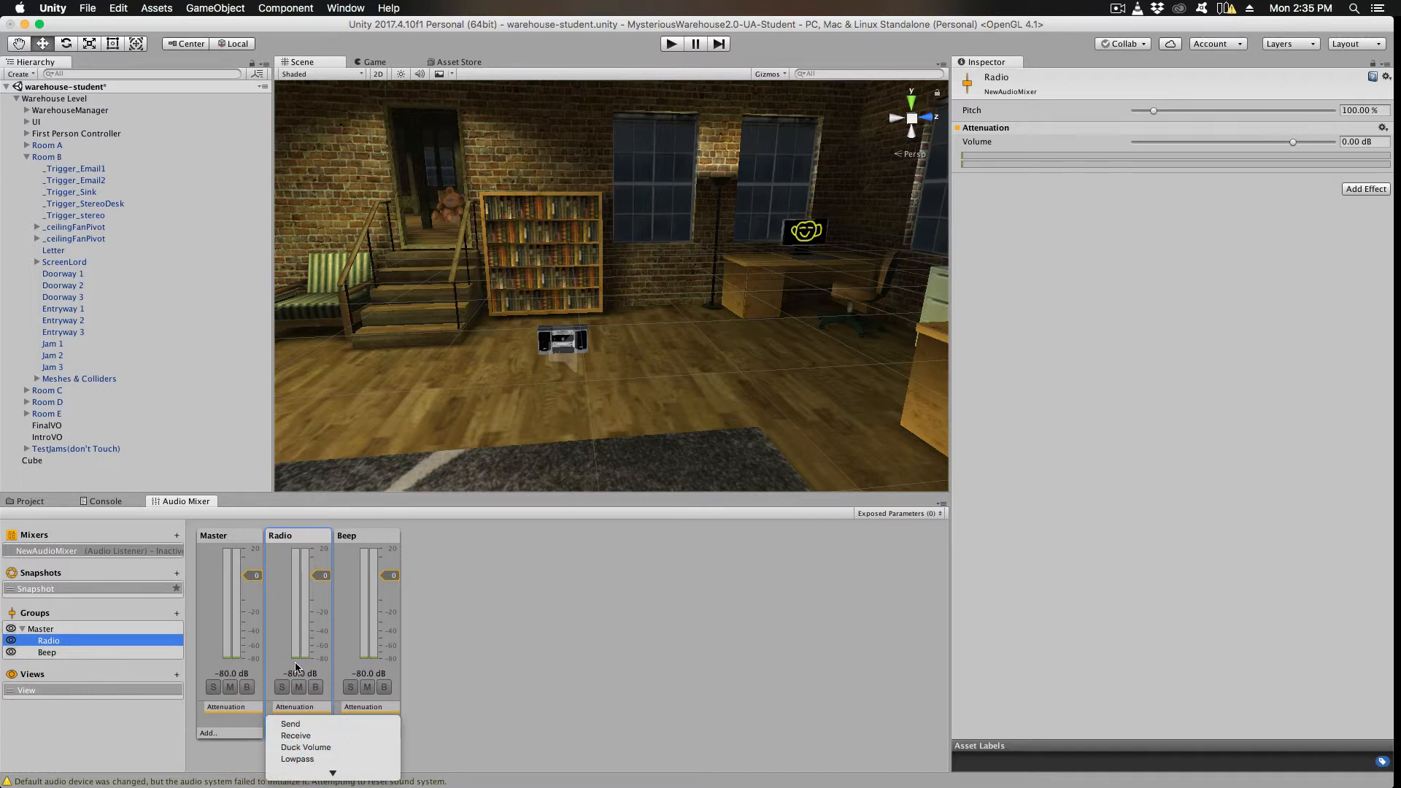
mouse_move(334, 778)
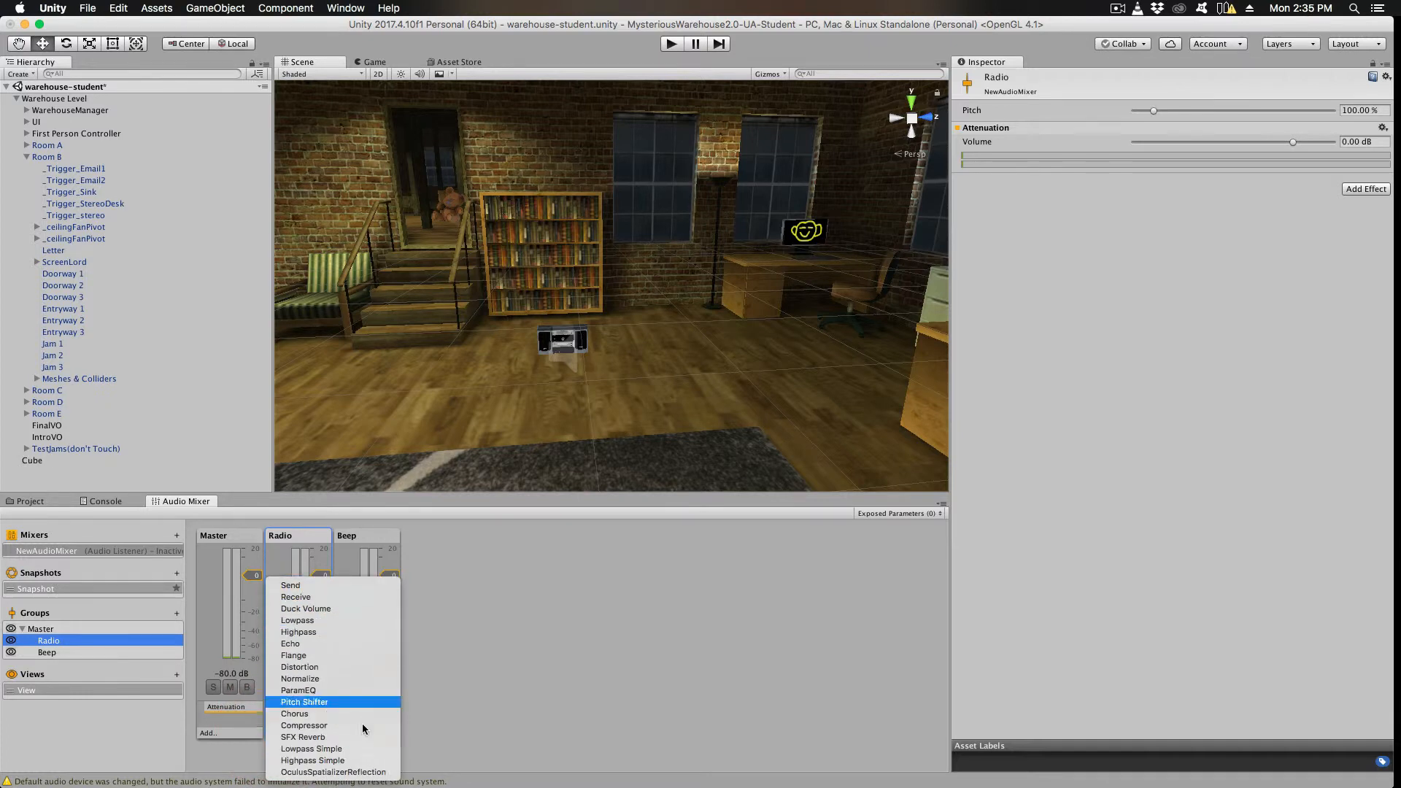
left_click(303, 634)
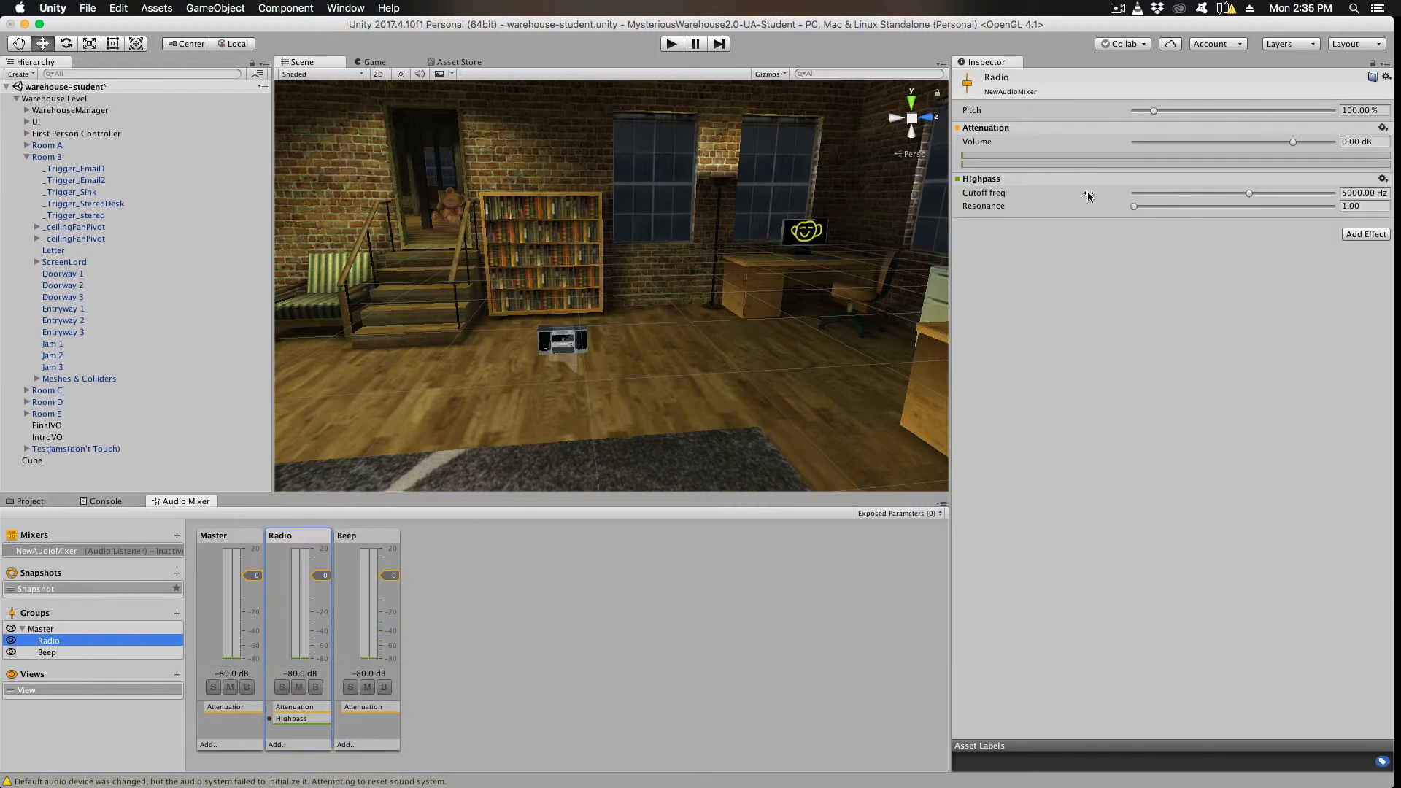
left_click_drag(1246, 192, 1202, 195)
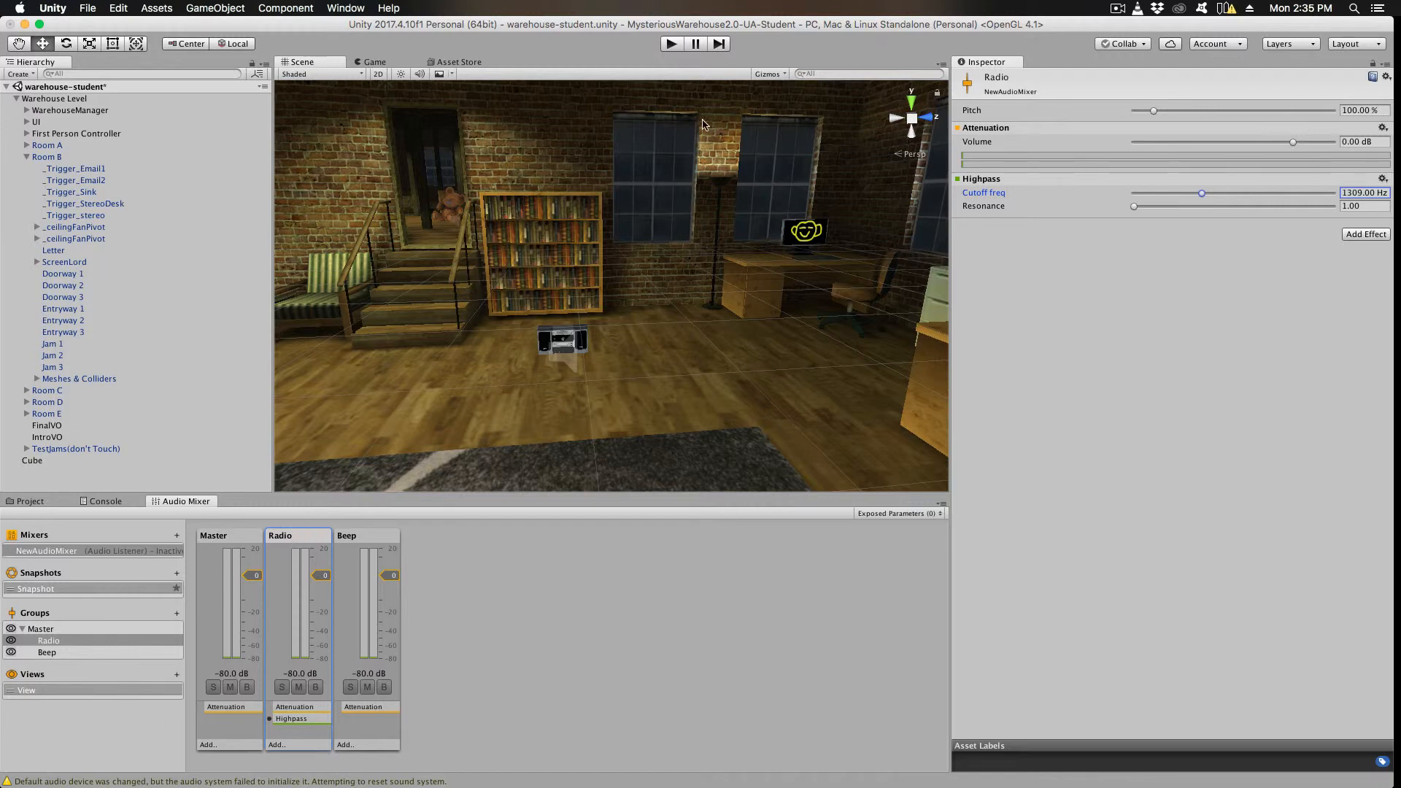
Step: Play the scene and walk up the stairs to the stereo in Room B to check the high-pass filtered radio sound
left_click(670, 44)
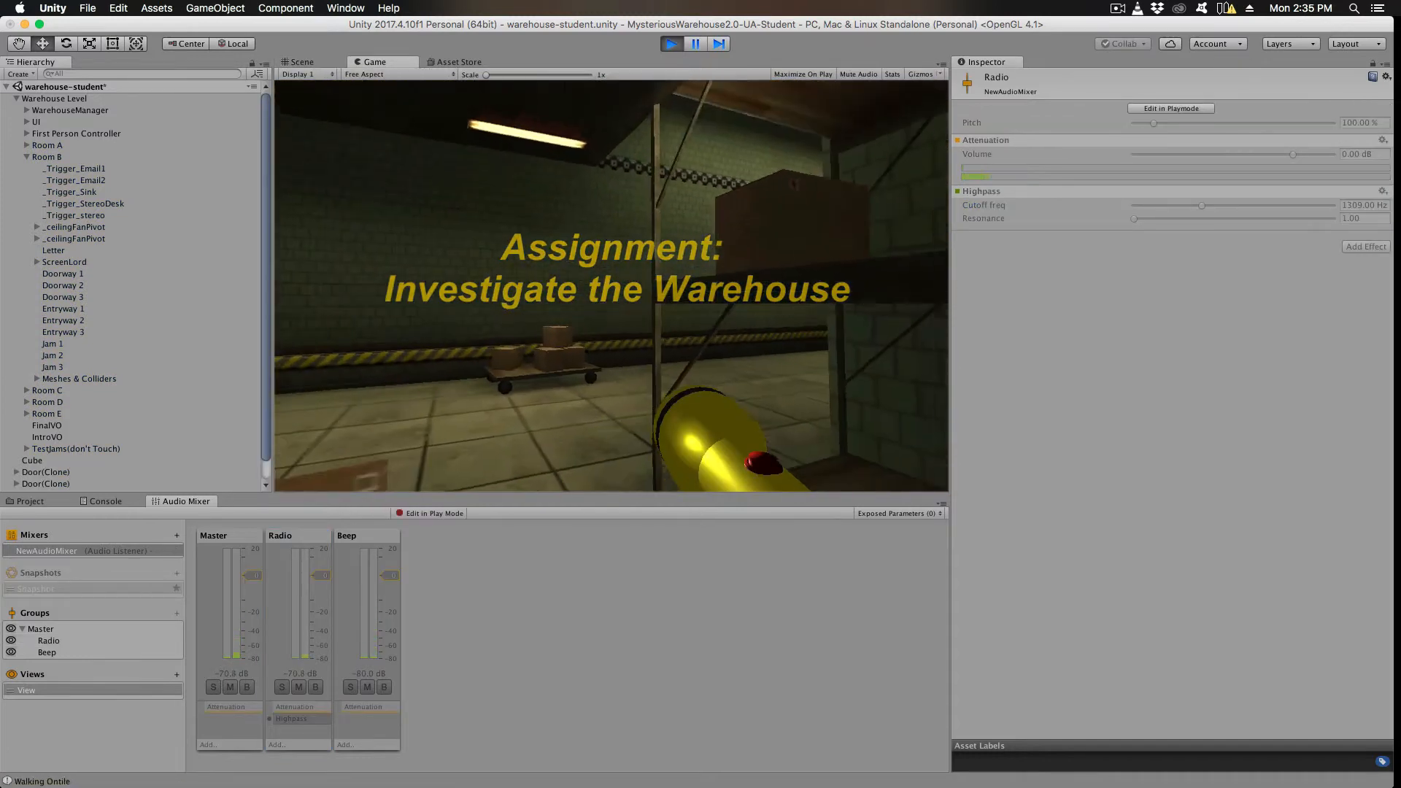
key("w")
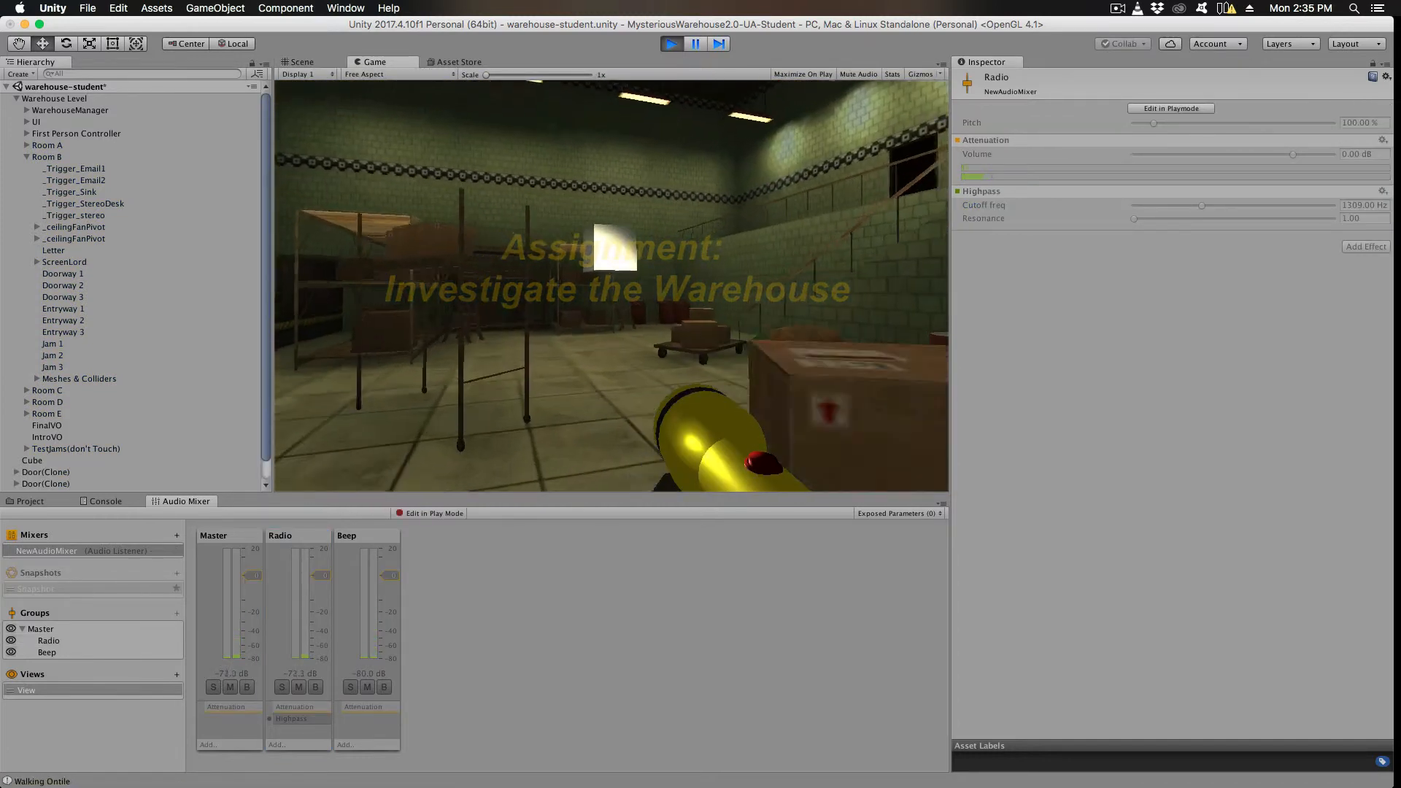
key("w")
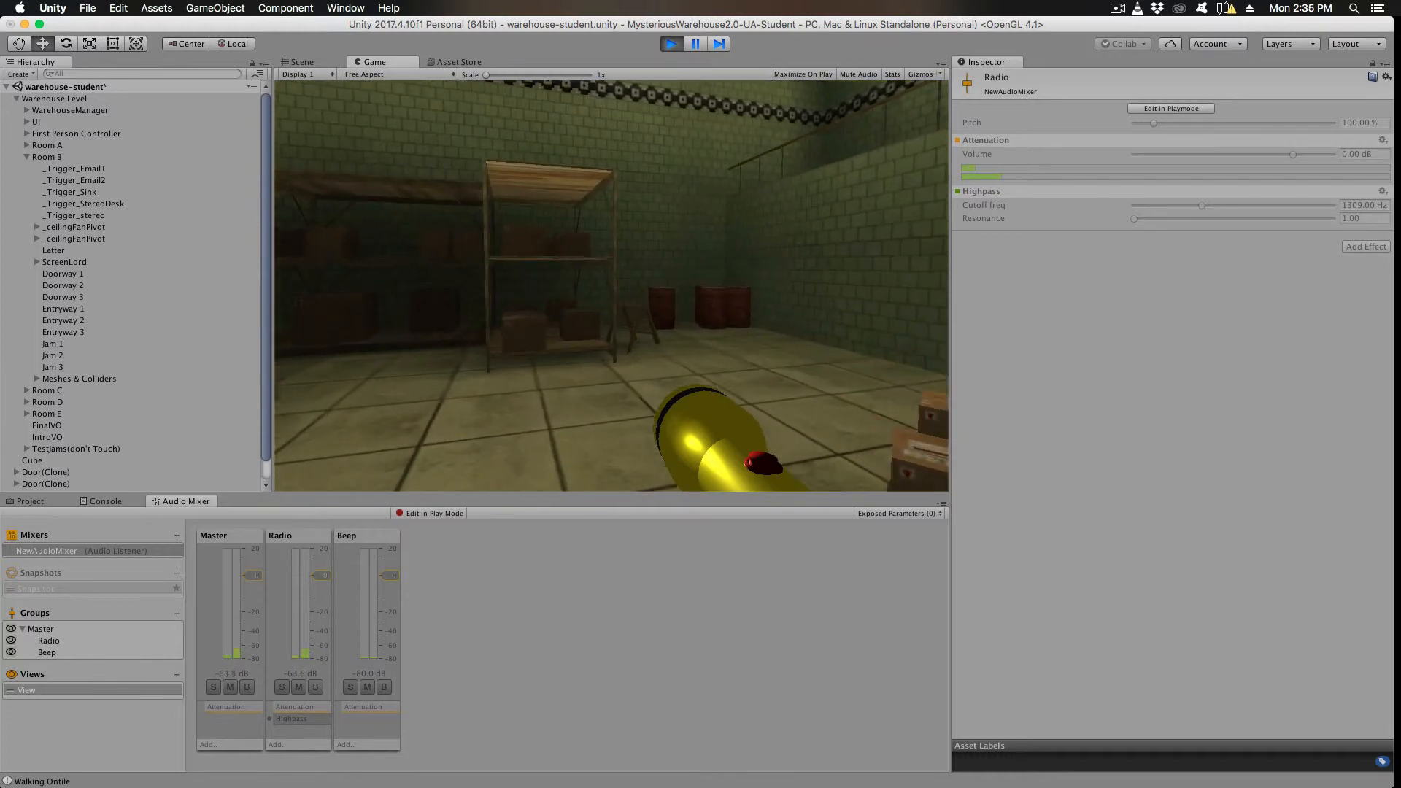
key("w")
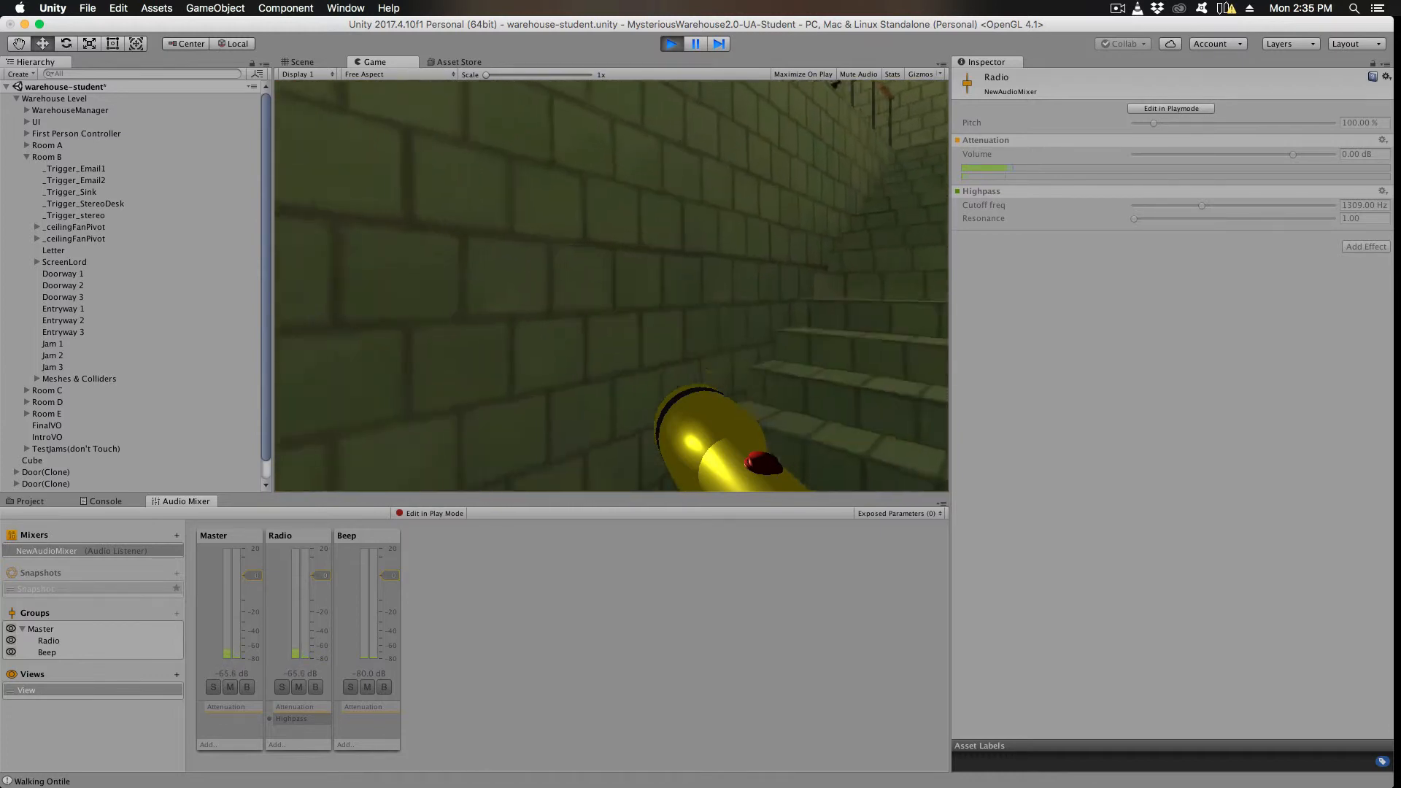
key("w")
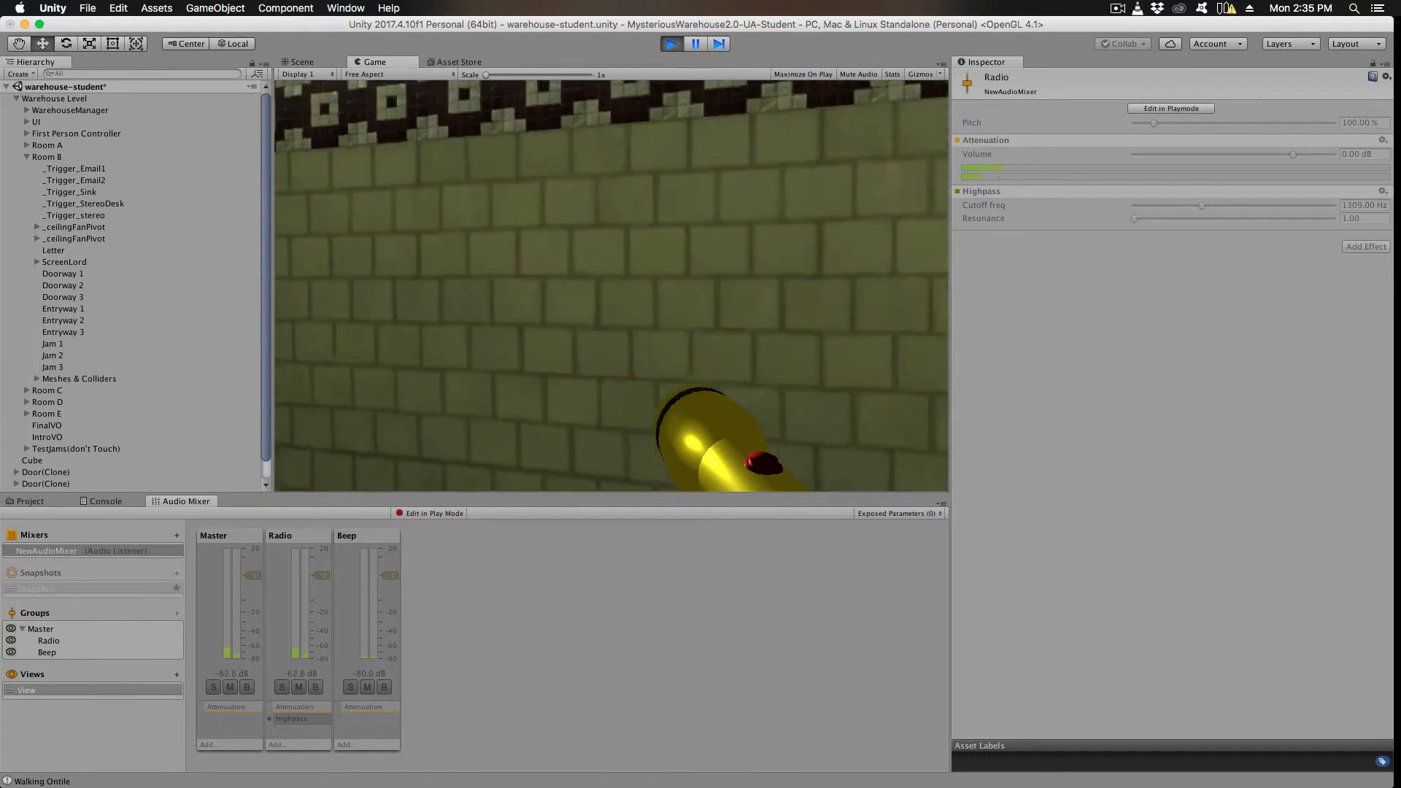
key("w")
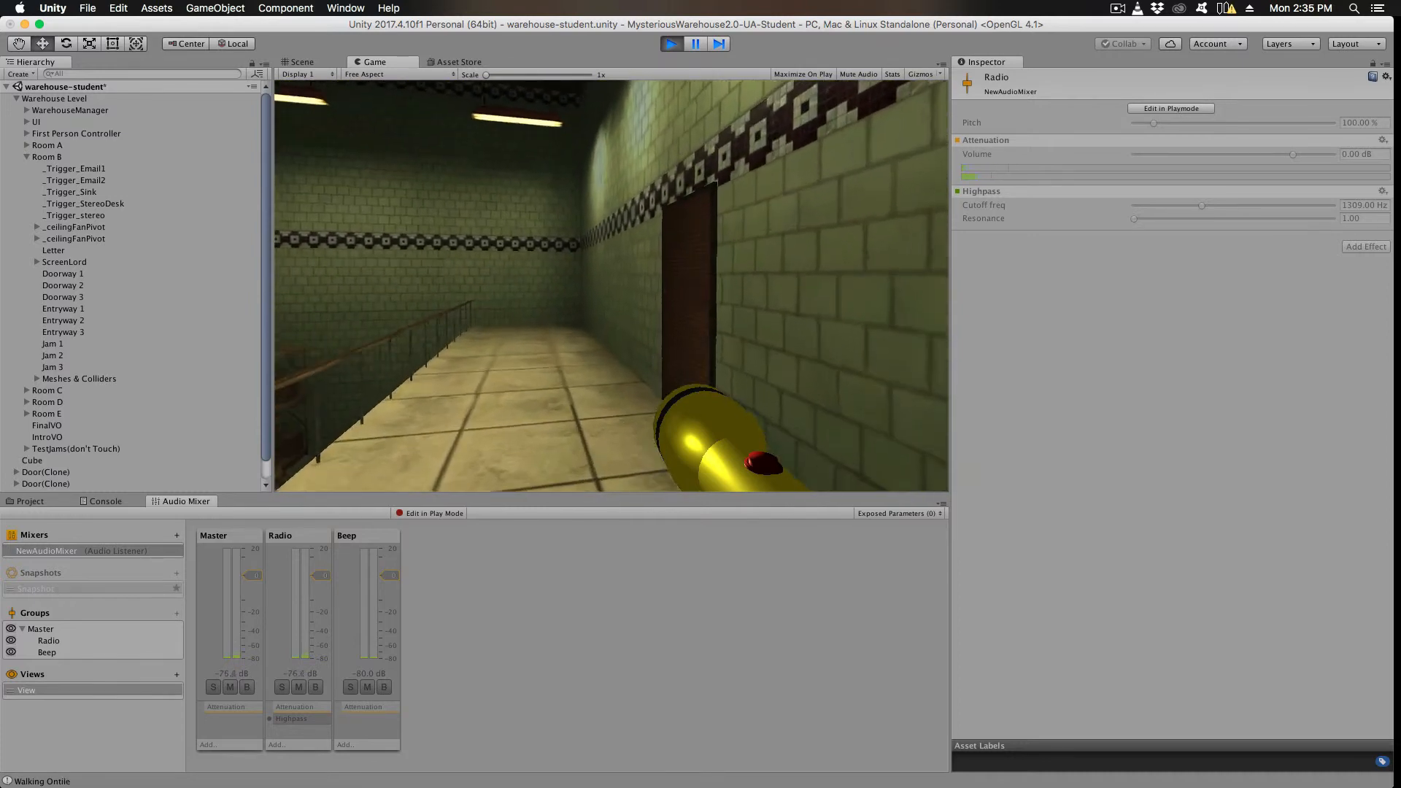
key("w")
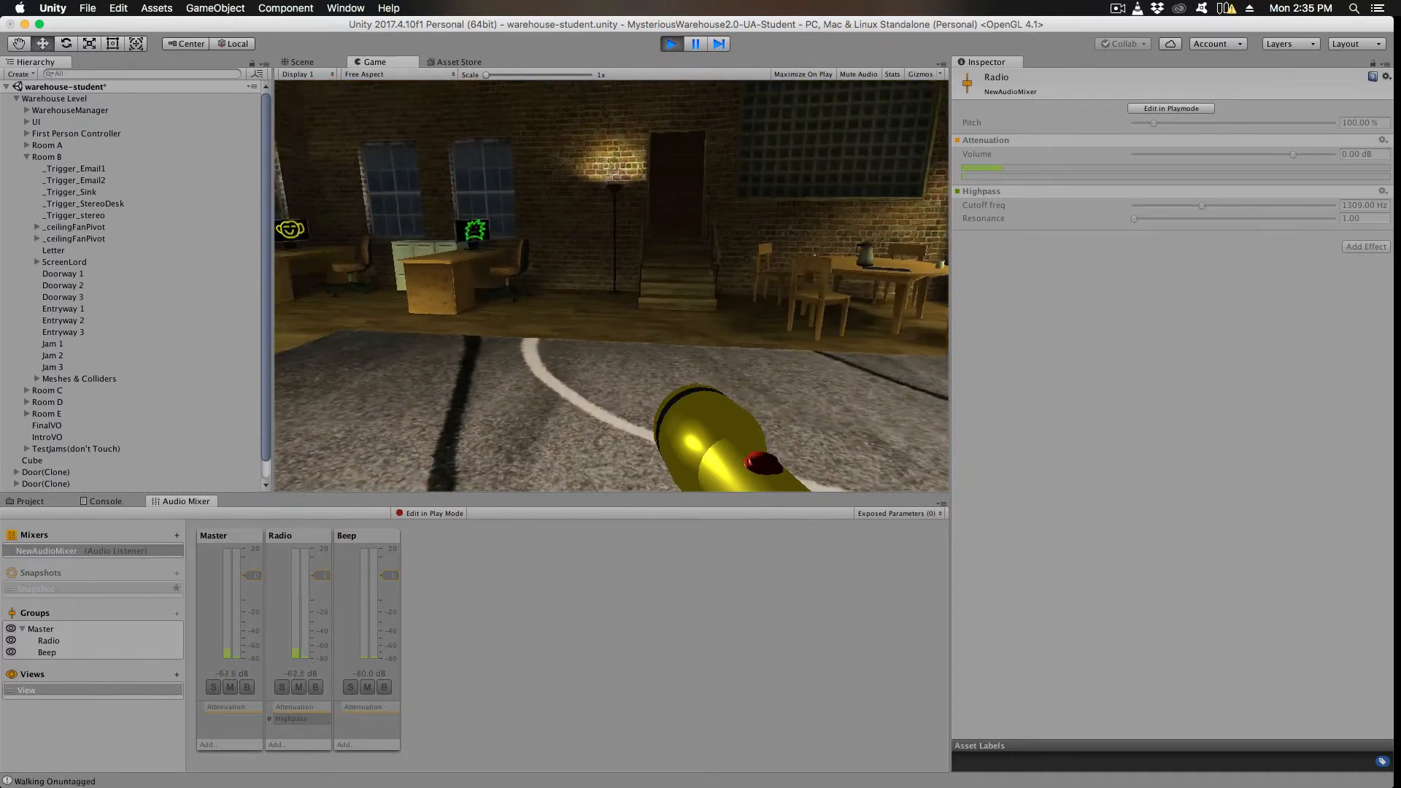
key("w")
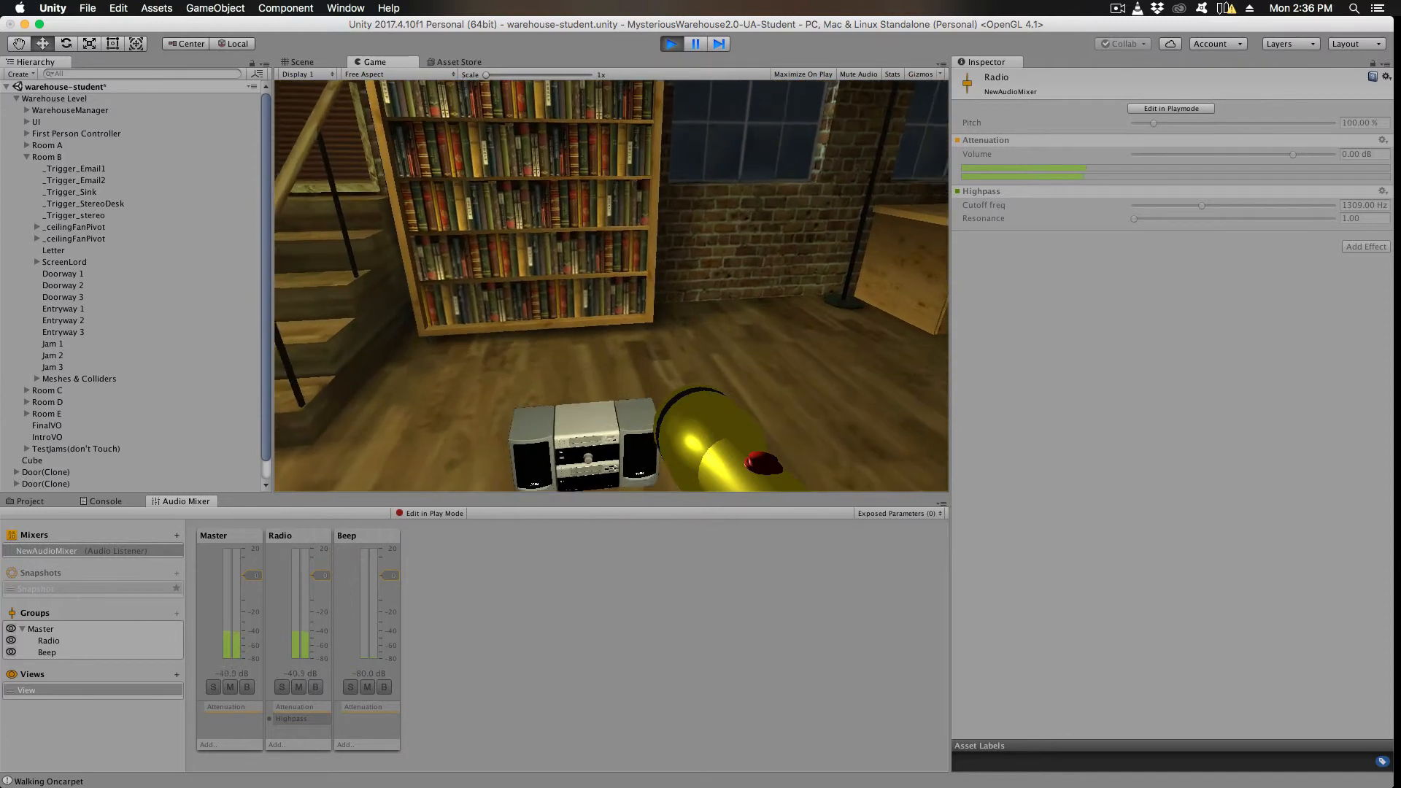
key("w")
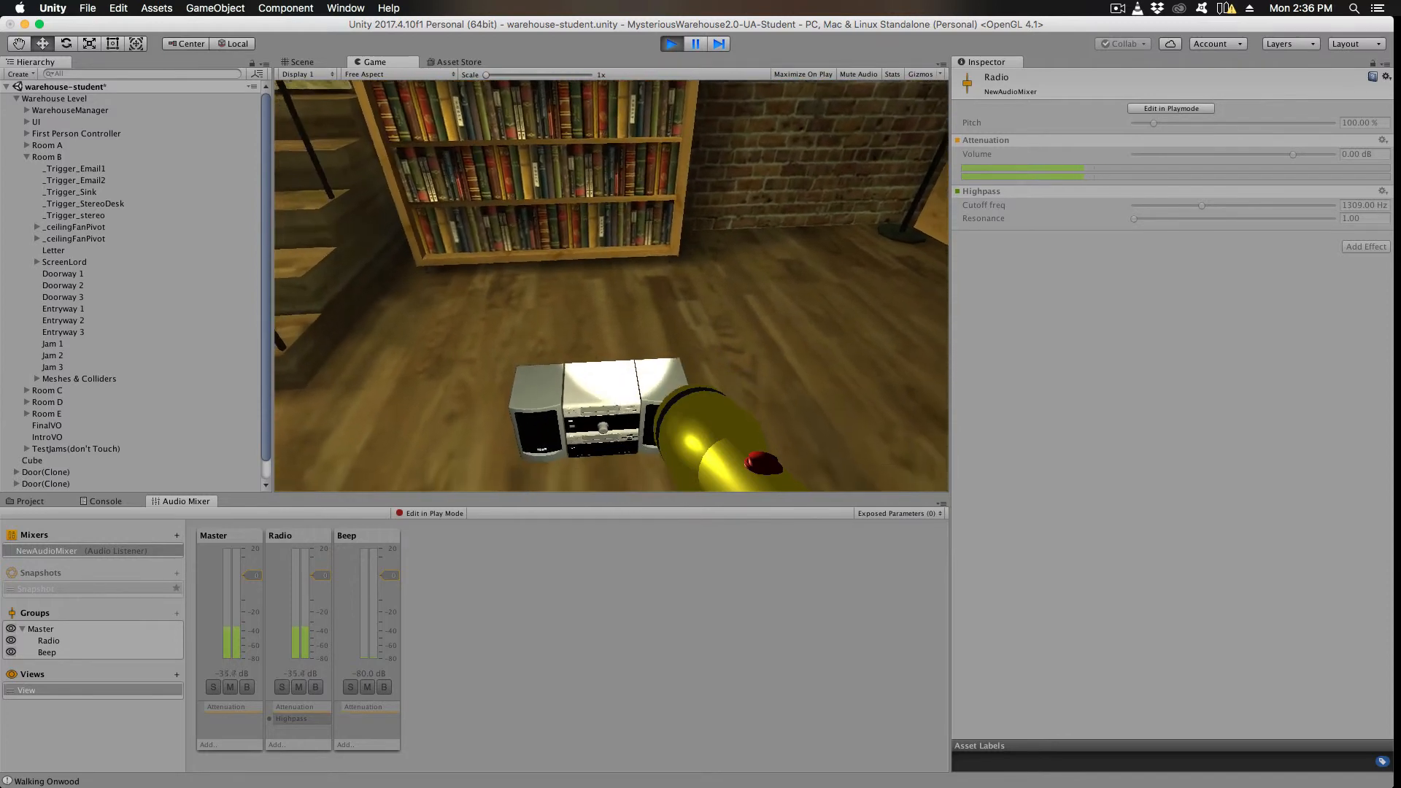
key("w")
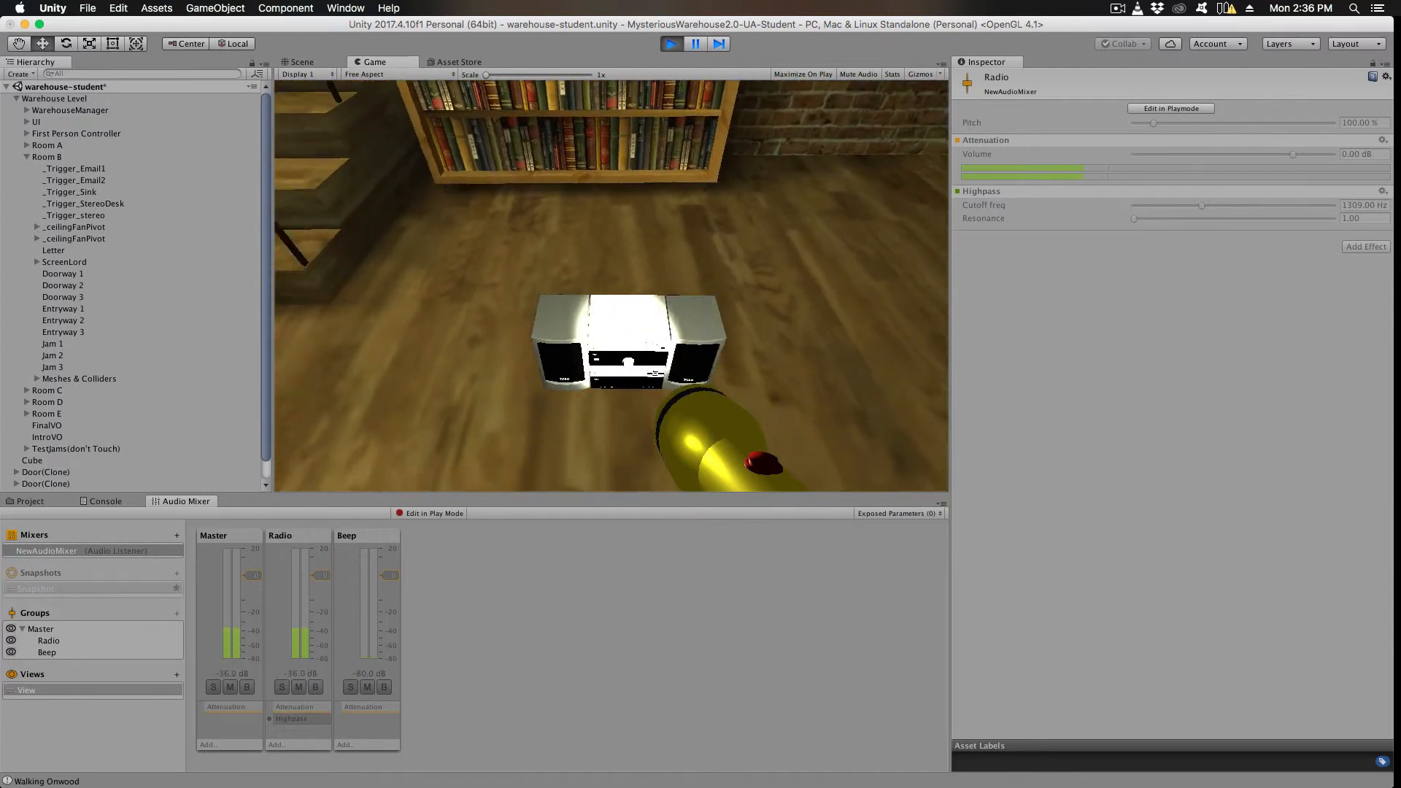
Step: Enable mixer editing during play, lower the Radio group's Highpass cutoff frequency to about 1115 Hz, and stop the scene
key("Escape")
left_click(438, 513)
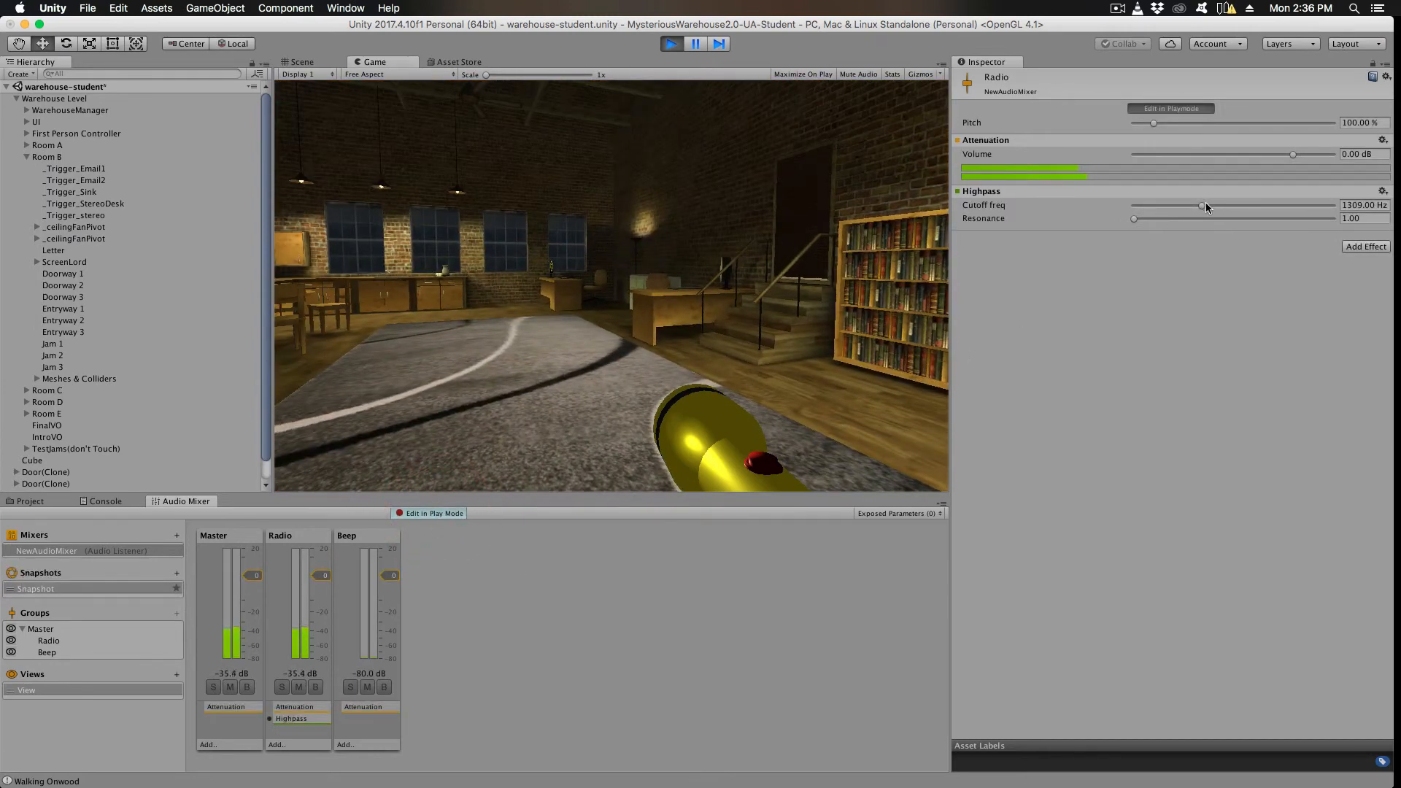
mouse_move(1205, 207)
left_mouse_down()
mouse_move(1285, 210)
mouse_move(1136, 213)
mouse_move(1198, 215)
left_mouse_up()
left_click(671, 45)
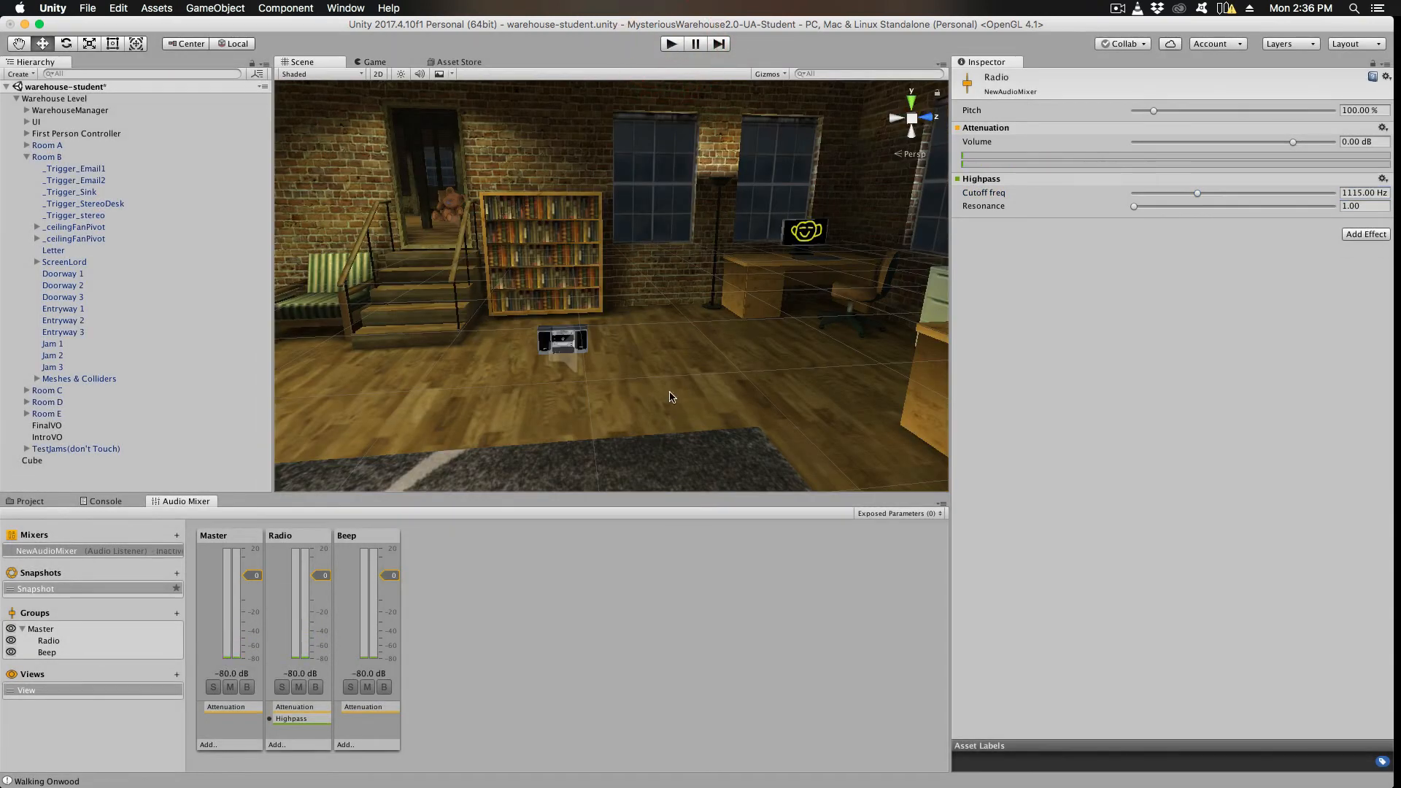